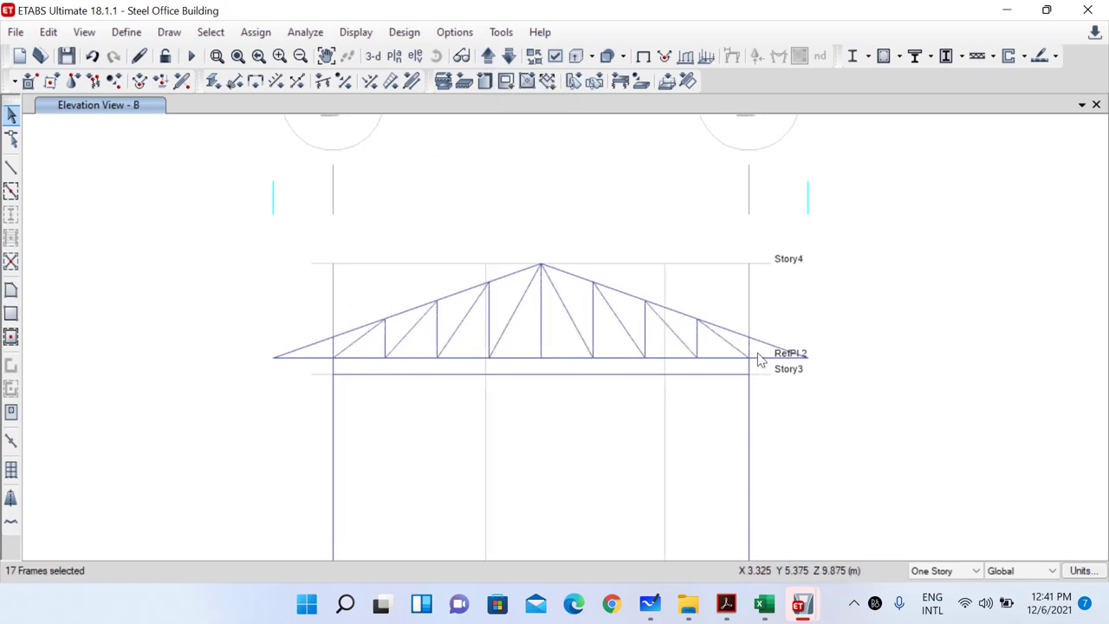
Add the roof truss web members on elevations B, C, D, E and F to the selection, then return to the 3-D view
drag(759, 360, 329, 350)
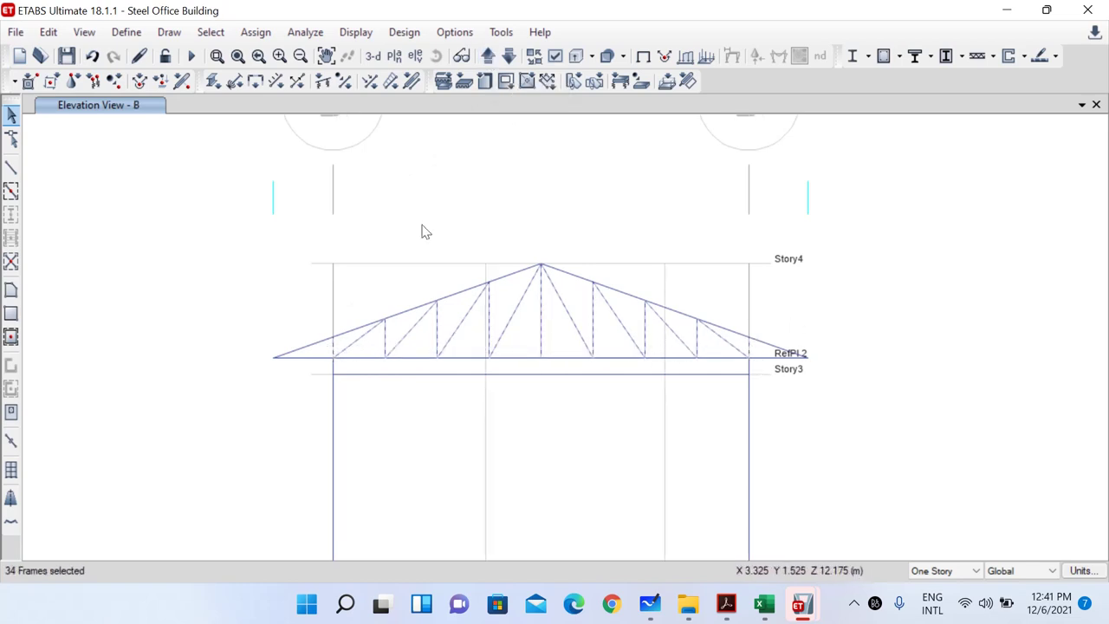
click(488, 55)
drag(761, 347, 328, 350)
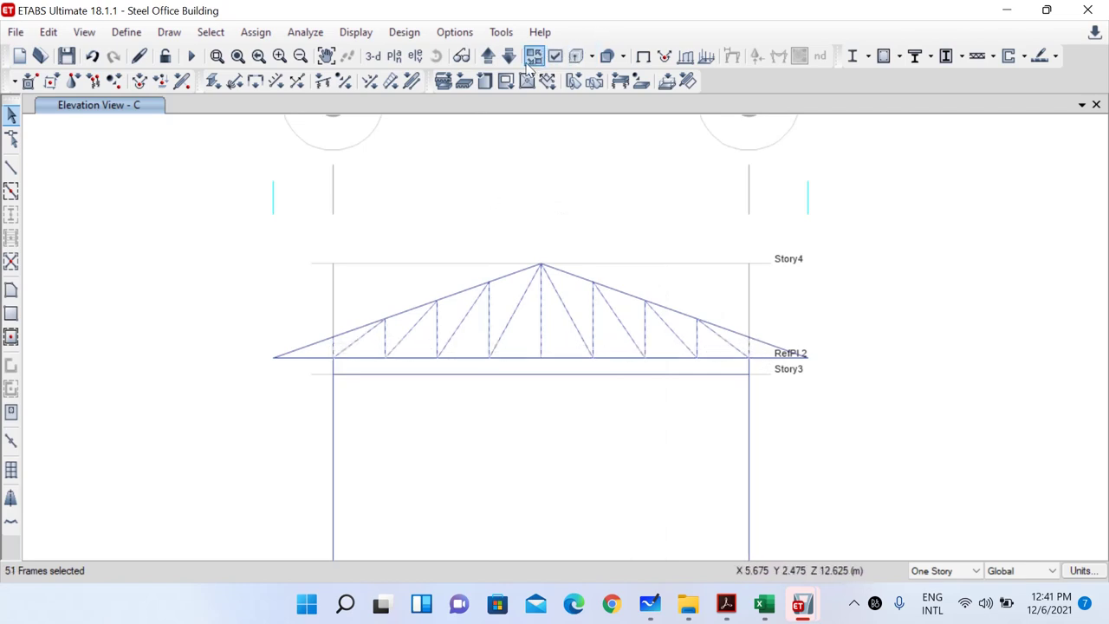
click(488, 55)
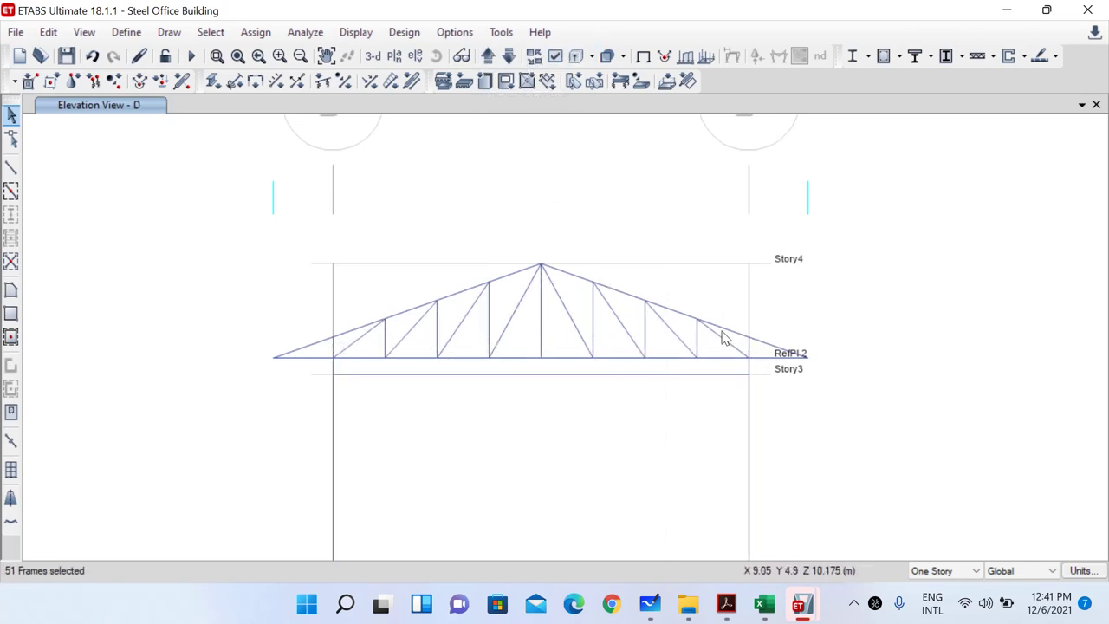
drag(758, 358, 324, 351)
click(488, 56)
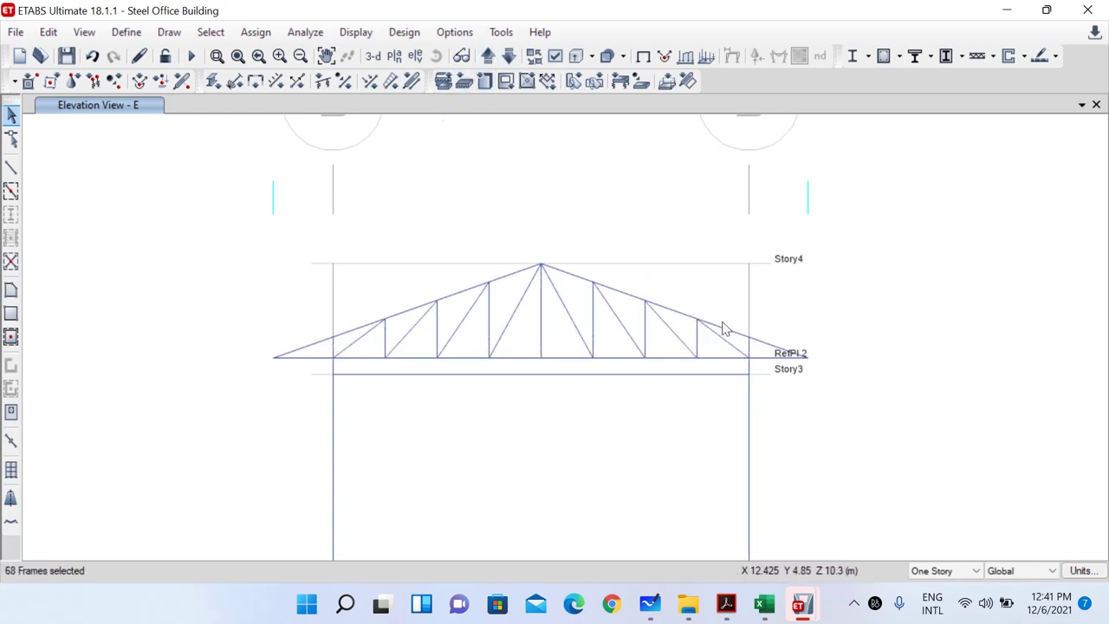
drag(759, 351, 323, 353)
click(488, 55)
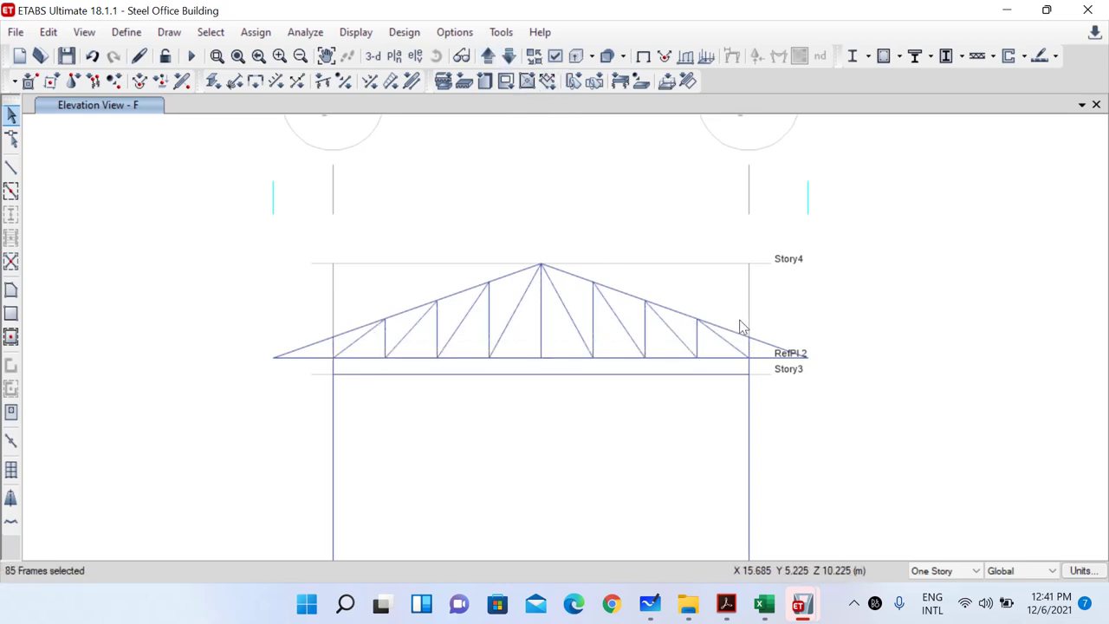
drag(760, 357, 324, 354)
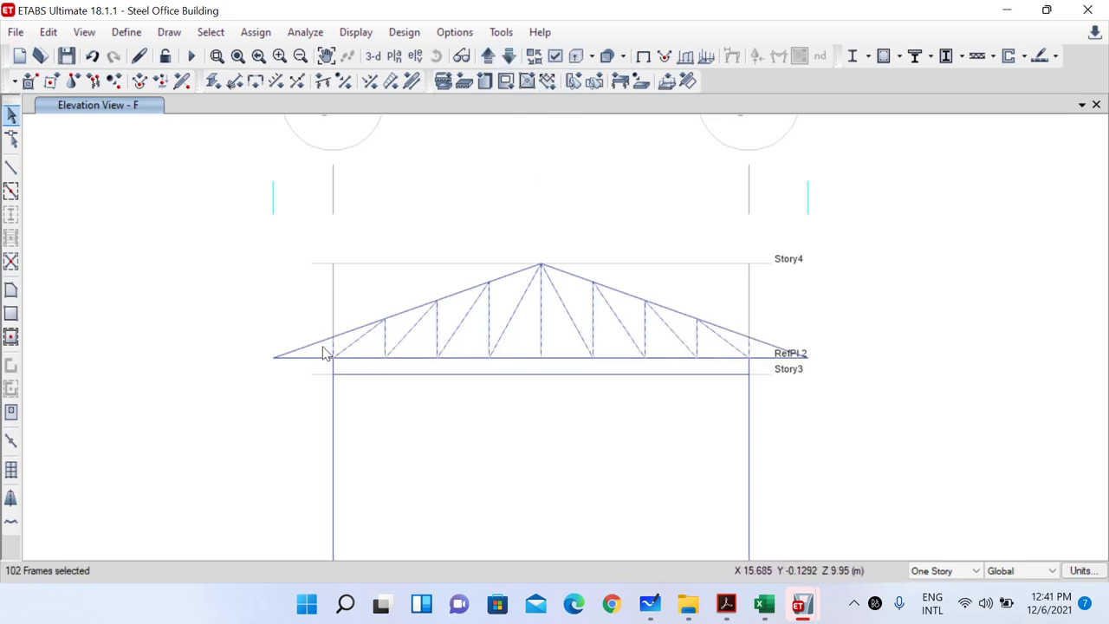
click(488, 56)
click(373, 56)
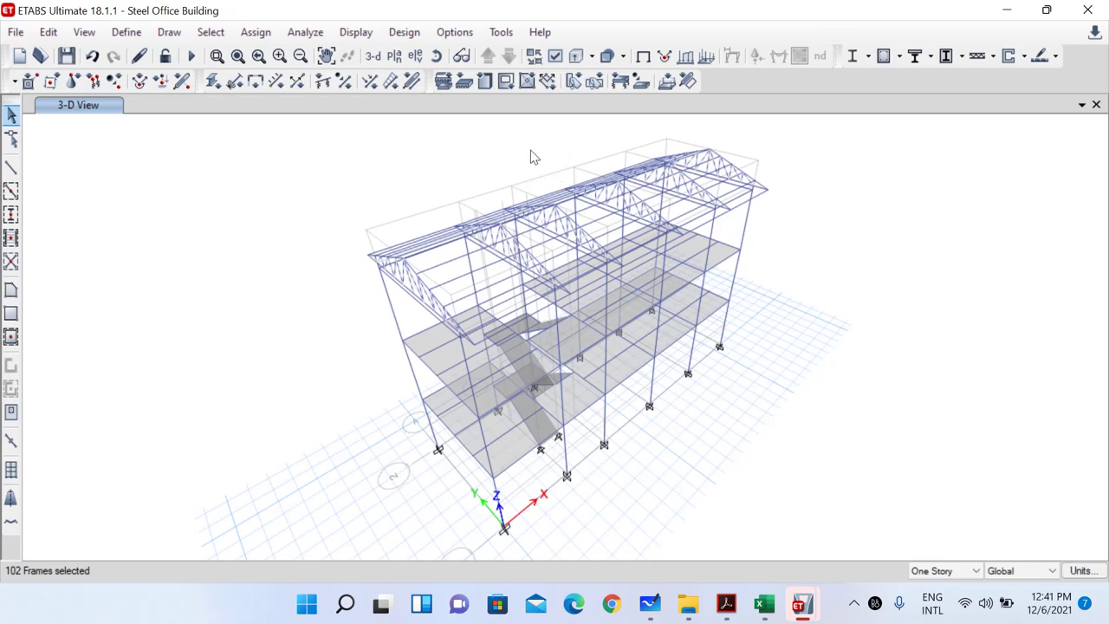
Assign frame releases to the selected truss members: Torsion at the start, Moment 22 and Moment 33 at both start and end
click(256, 32)
mouse_move(395, 80)
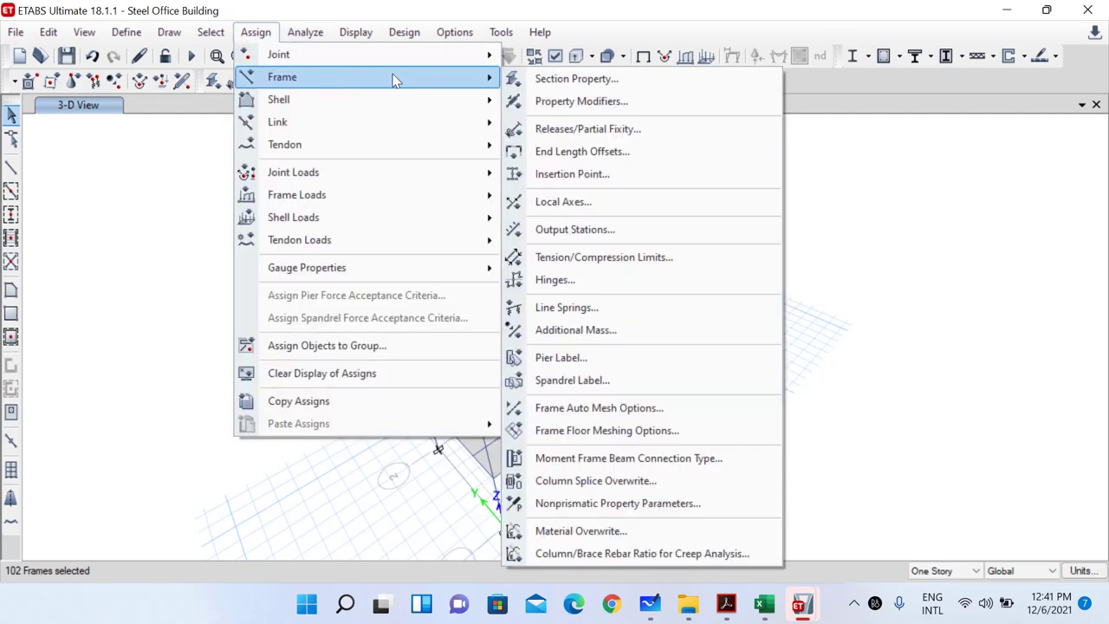
click(601, 129)
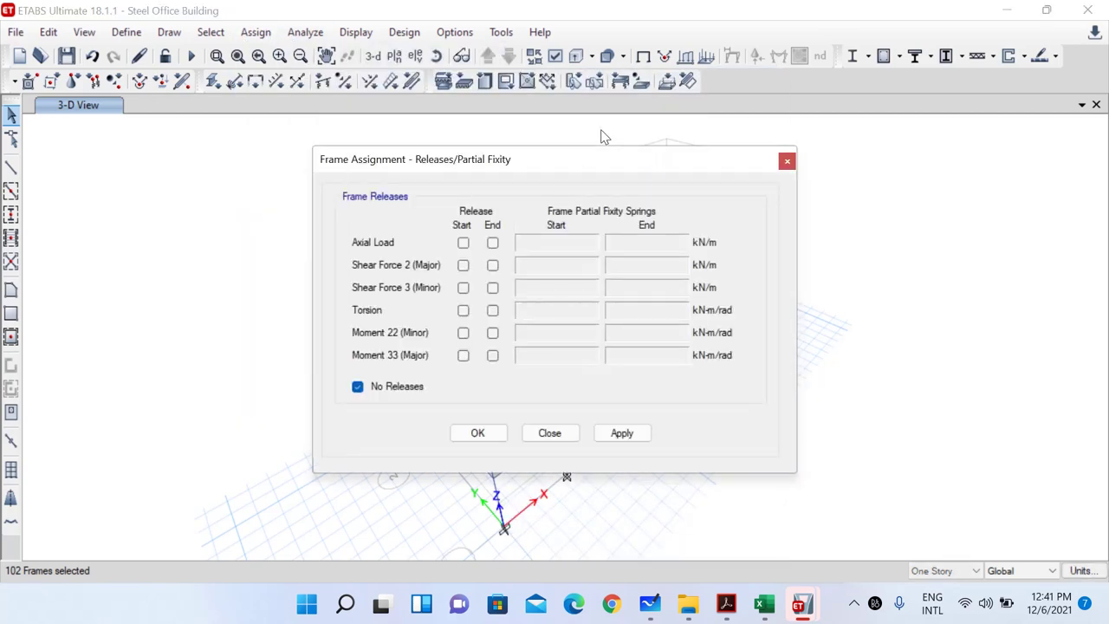
drag(586, 161, 958, 111)
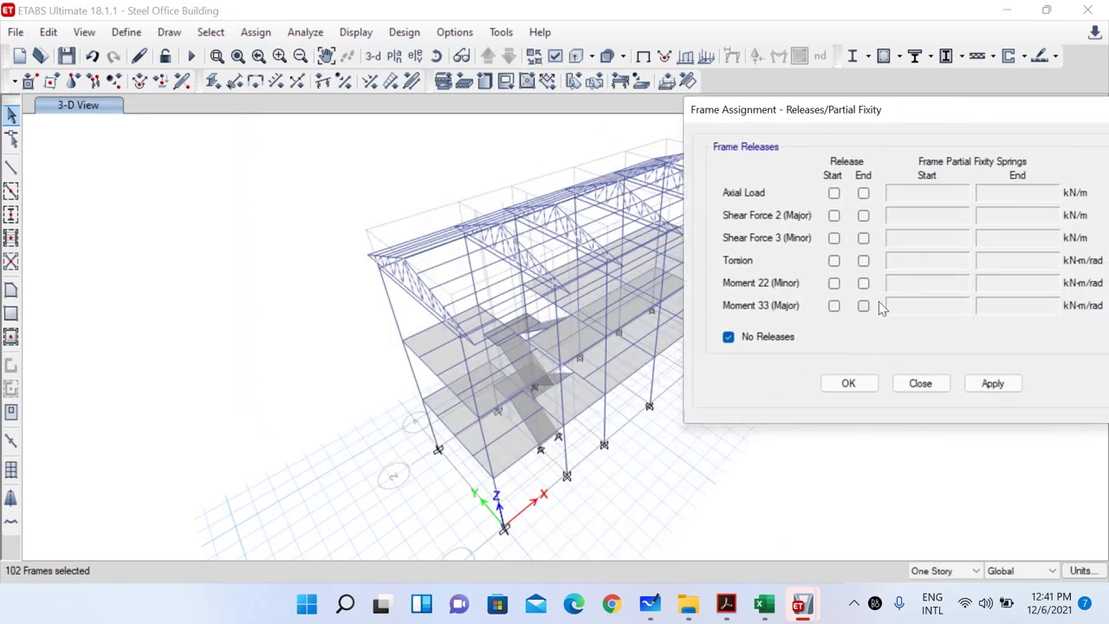
click(834, 260)
click(834, 283)
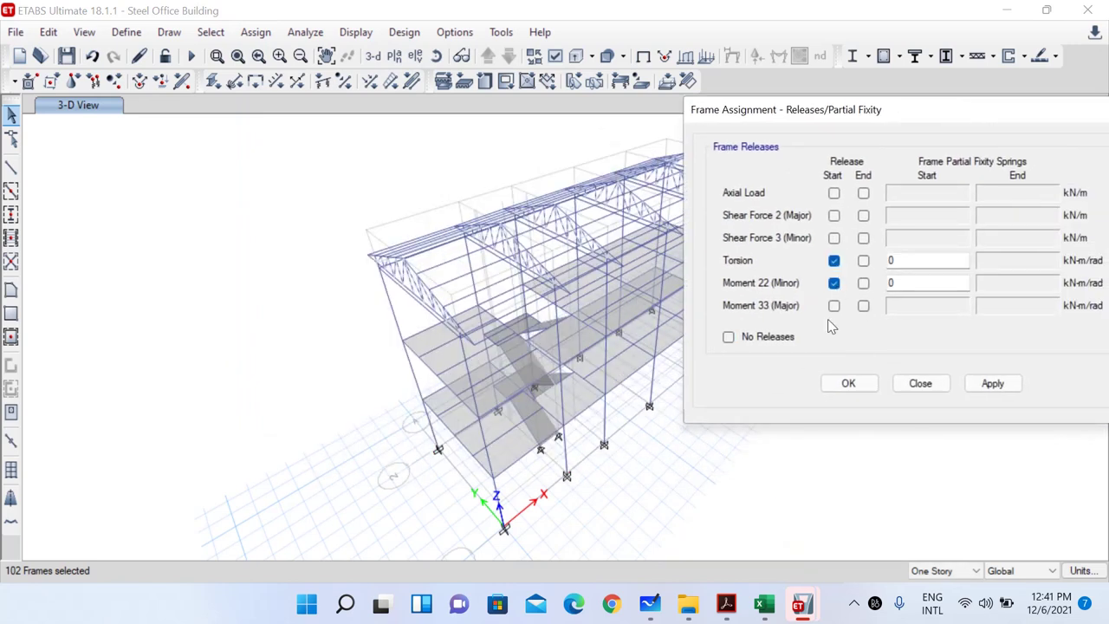
click(834, 305)
click(863, 305)
click(863, 283)
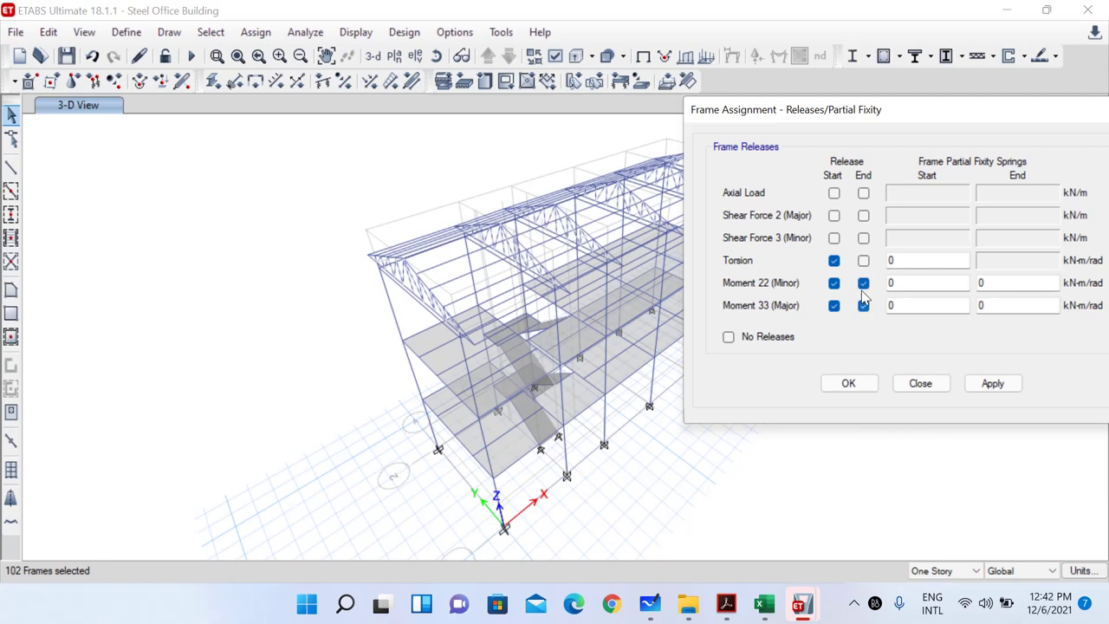
click(861, 384)
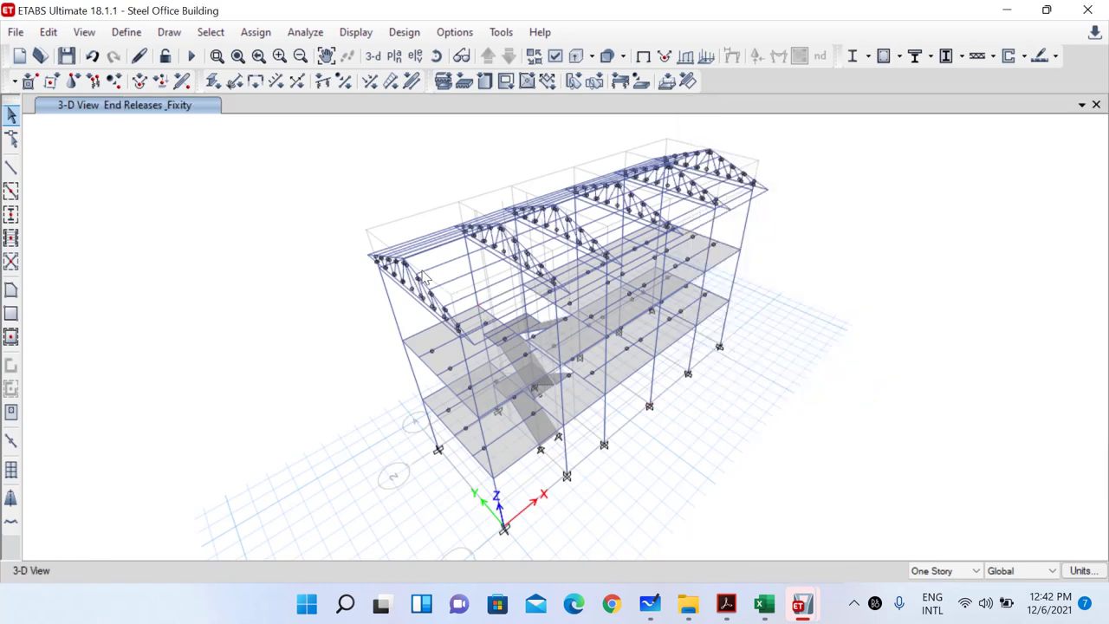
Inspect the end releases on the trusses, save the model and clear the display of assigns
scroll(387, 276, up, 4)
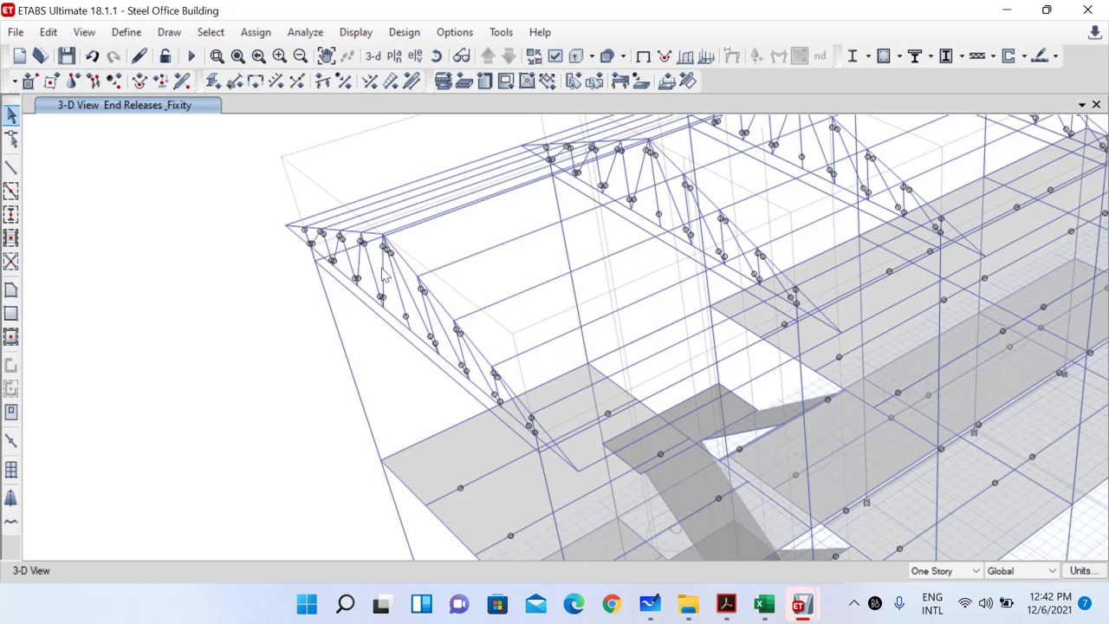
scroll(416, 368, down, 5)
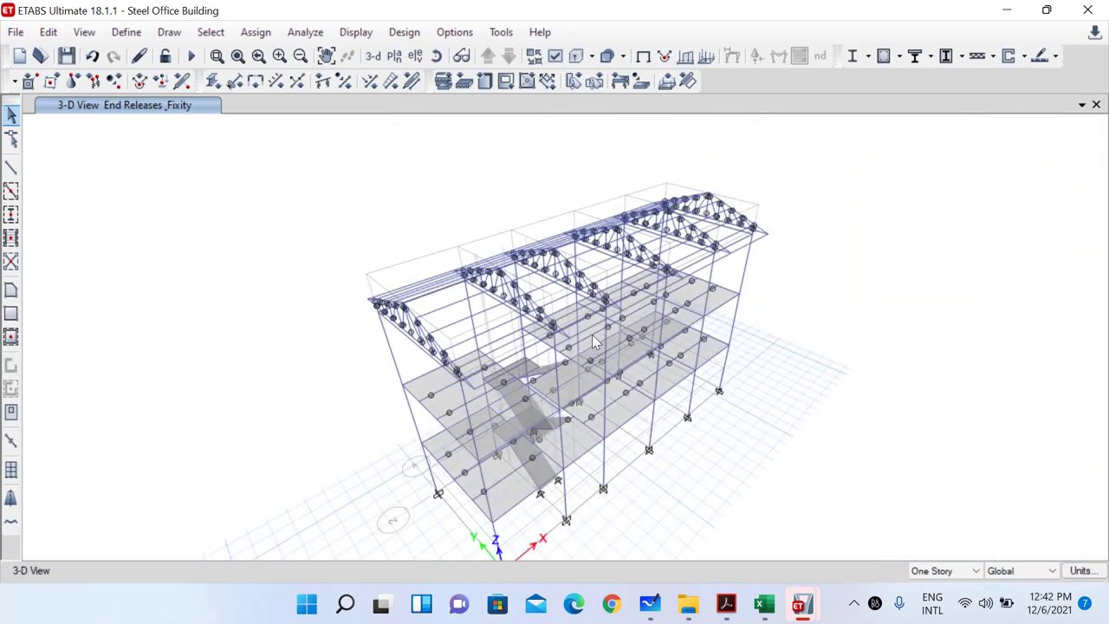
scroll(594, 341, up, 4)
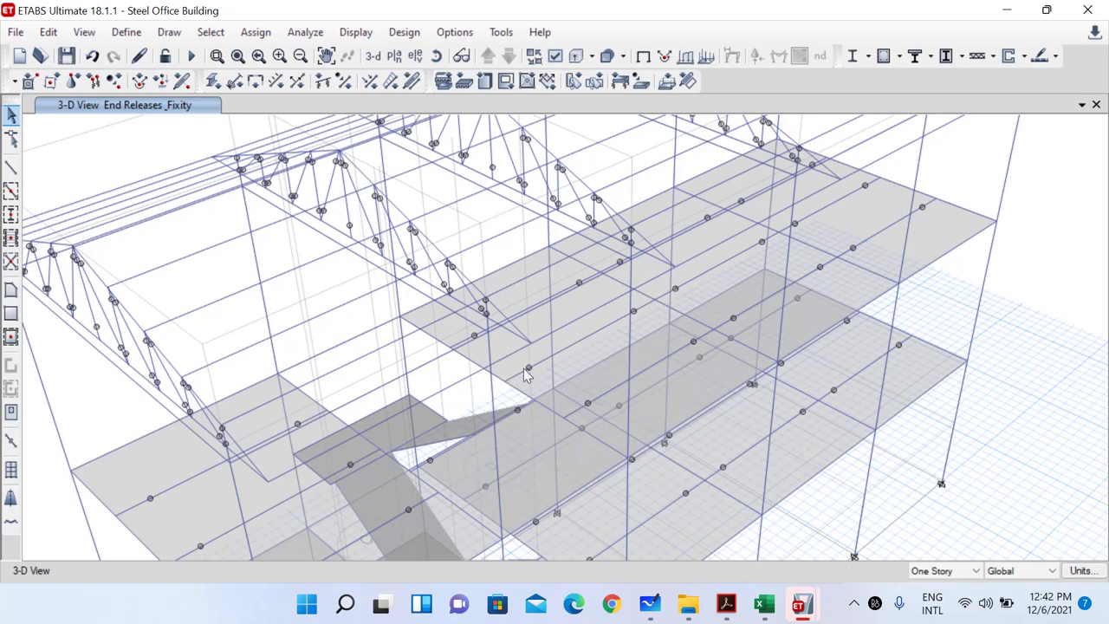
scroll(611, 311, down, 5)
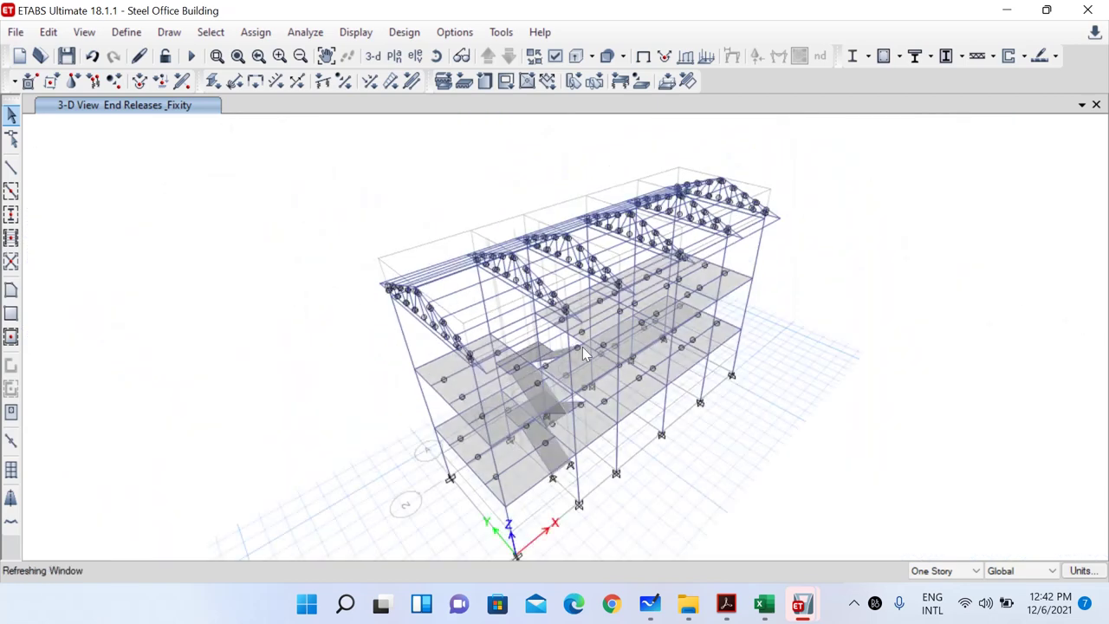
click(67, 56)
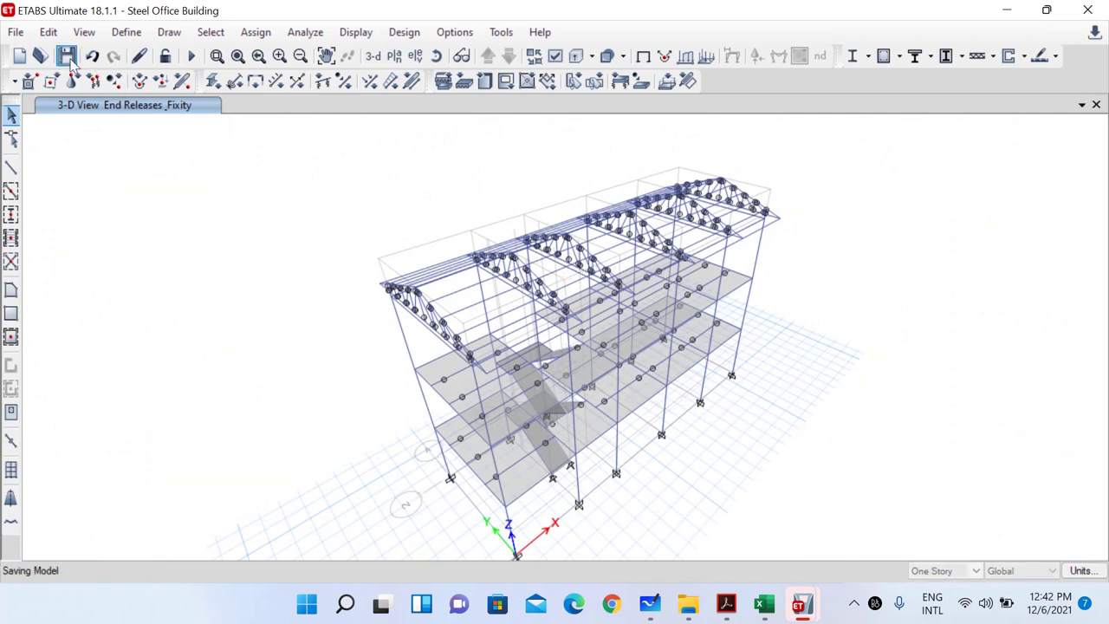
click(255, 32)
click(333, 373)
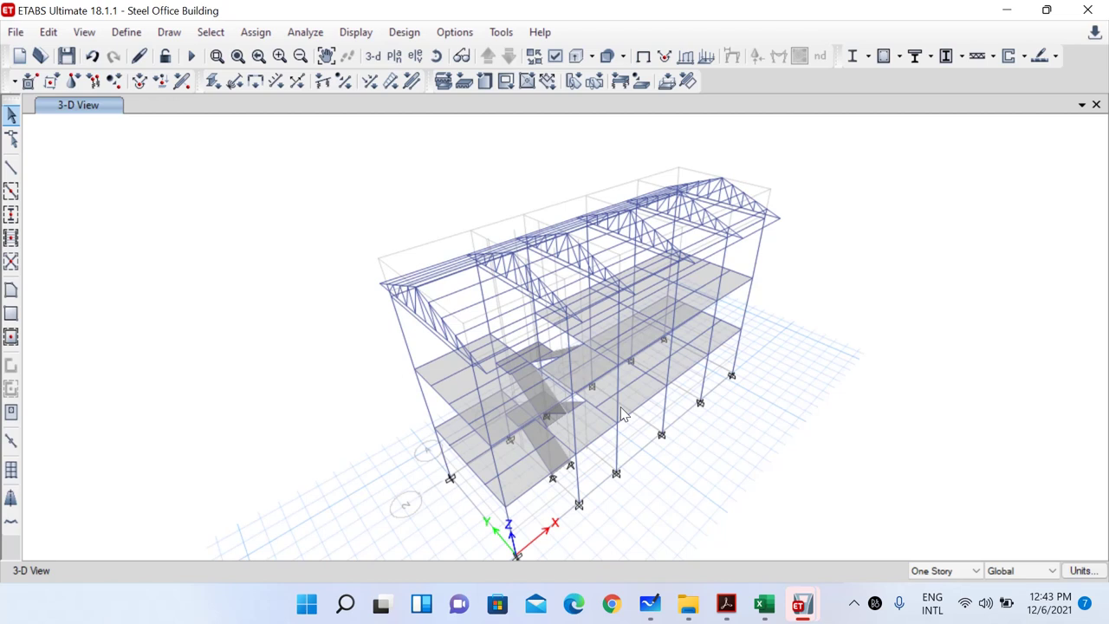
middle_drag(660, 506, 619, 468)
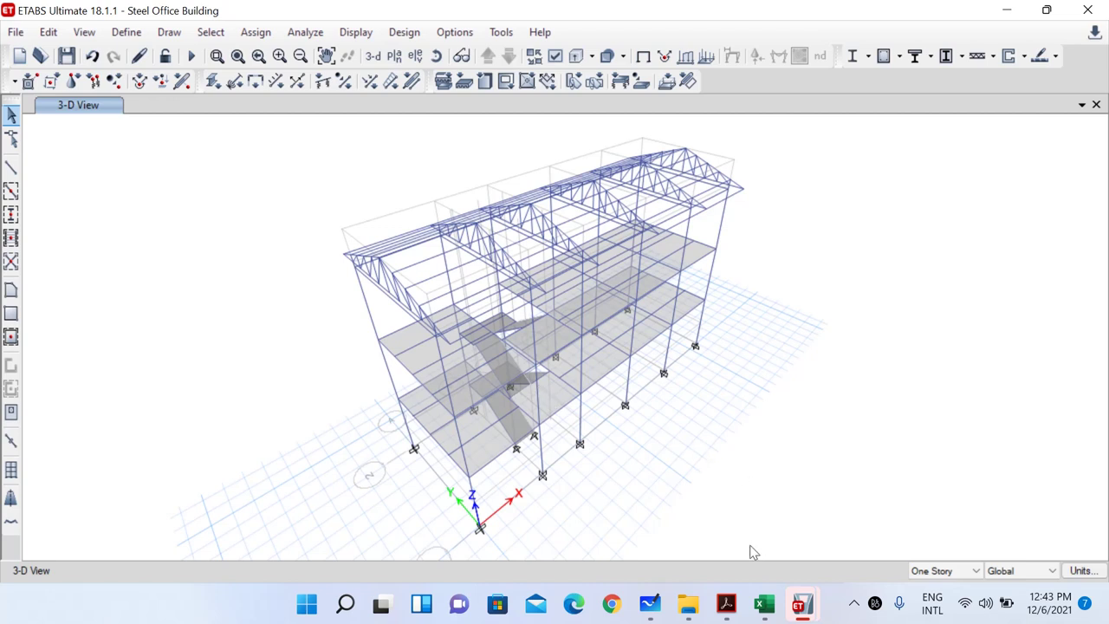
Switch to the IS 875 (Part 3) - 2015 Wind Loads PDF and go to its title page
click(728, 607)
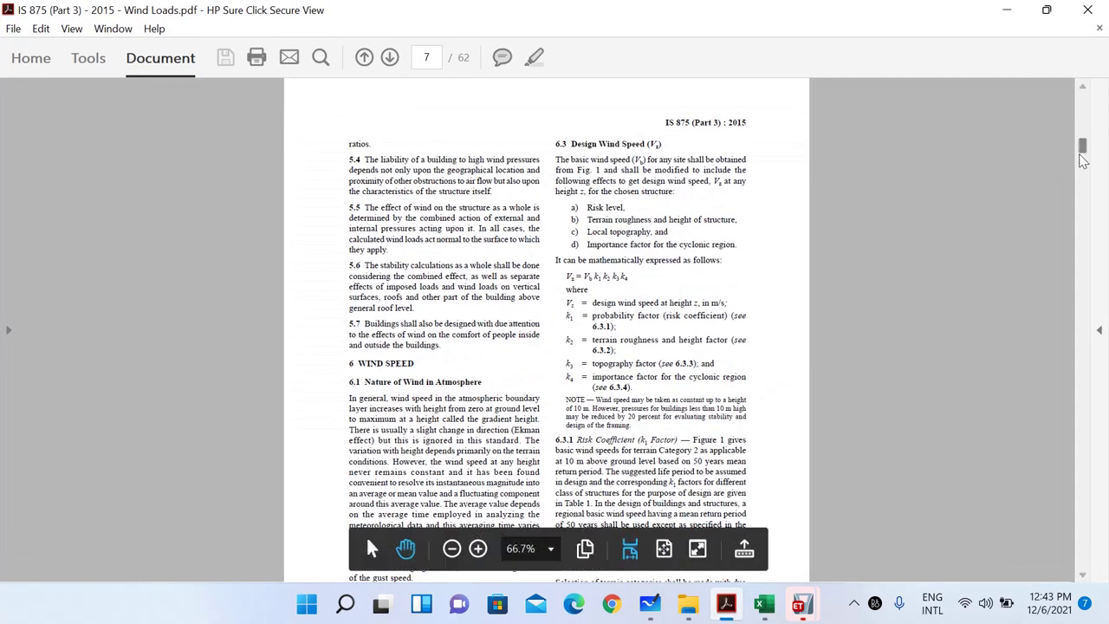
drag(1083, 146, 1083, 86)
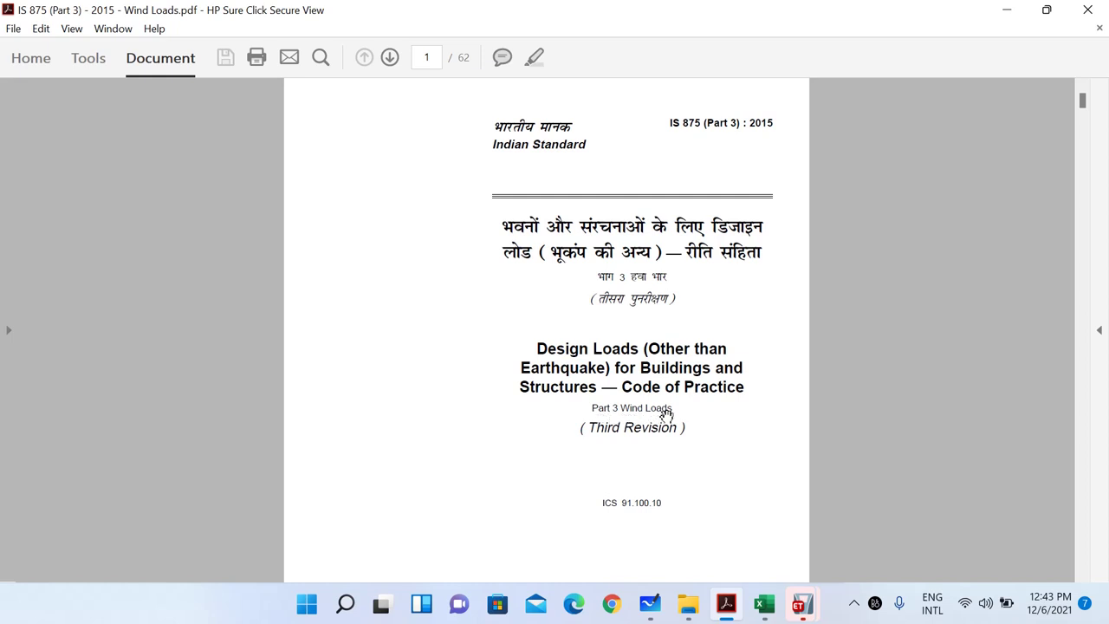
scroll(665, 416, down, 1)
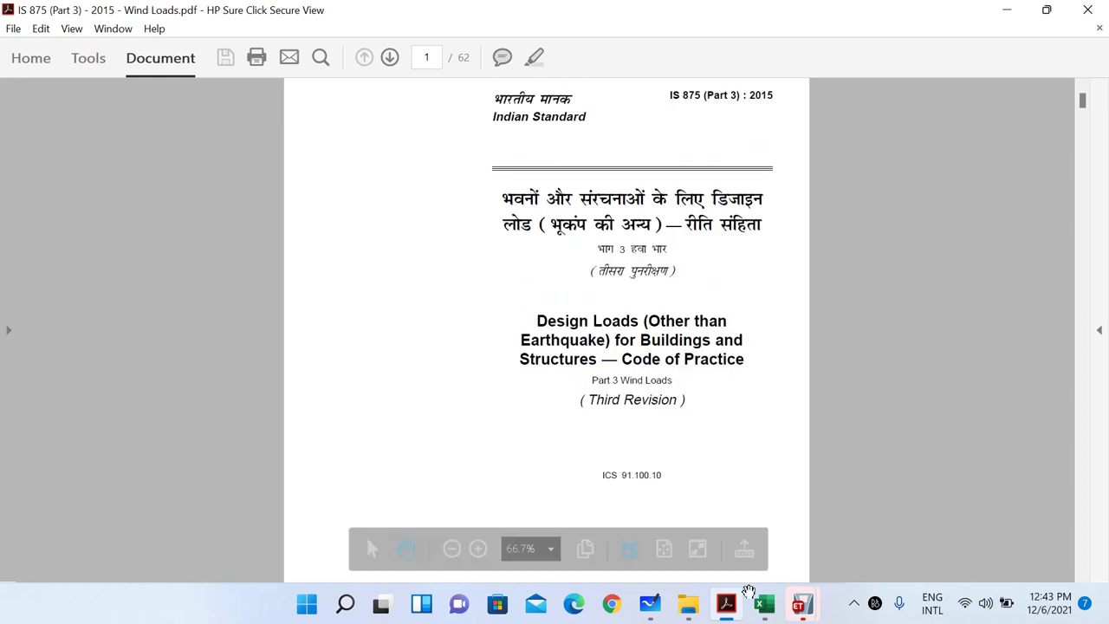
Switch to the Load Calculation on Truss workbook in Excel and review the roof truss span, rise, slope and purlin spacing
mouse_move(765, 613)
click(763, 512)
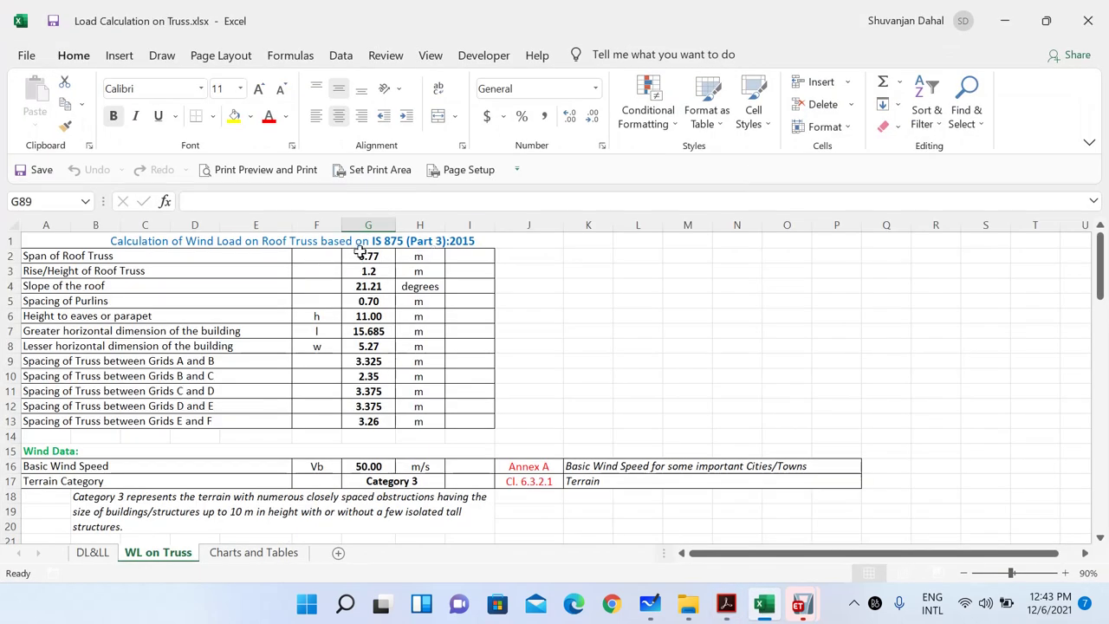
click(367, 255)
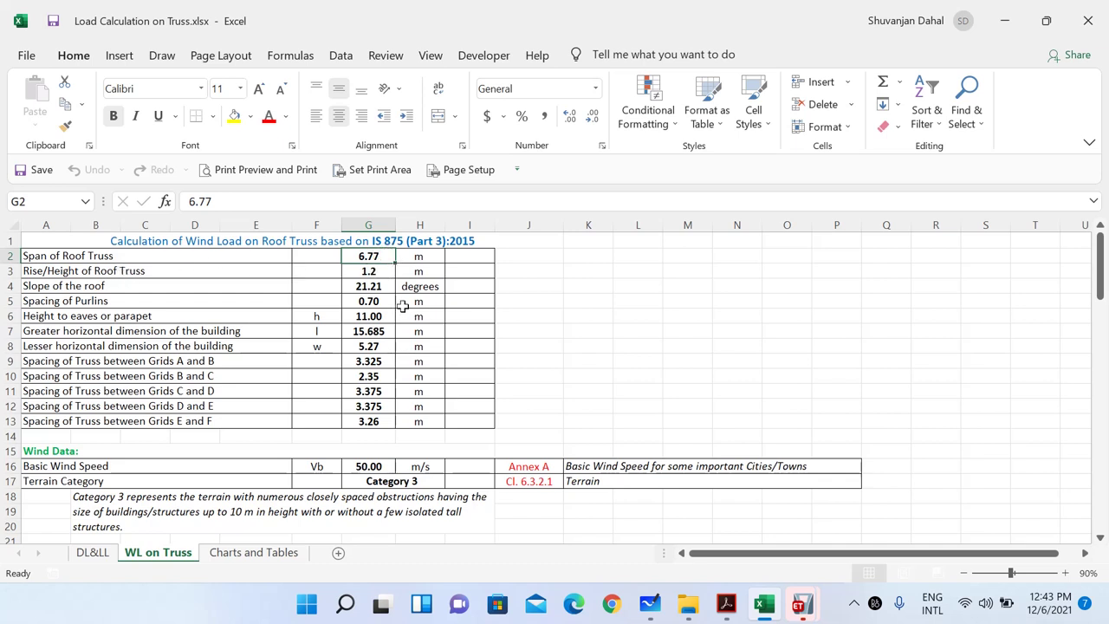
click(371, 270)
click(374, 287)
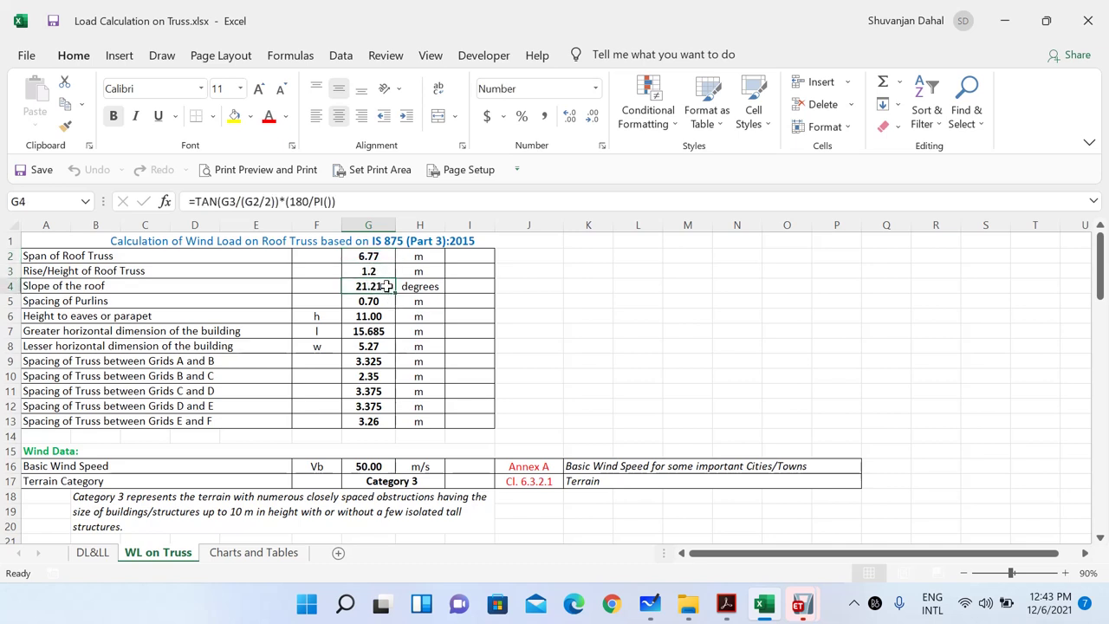
click(382, 301)
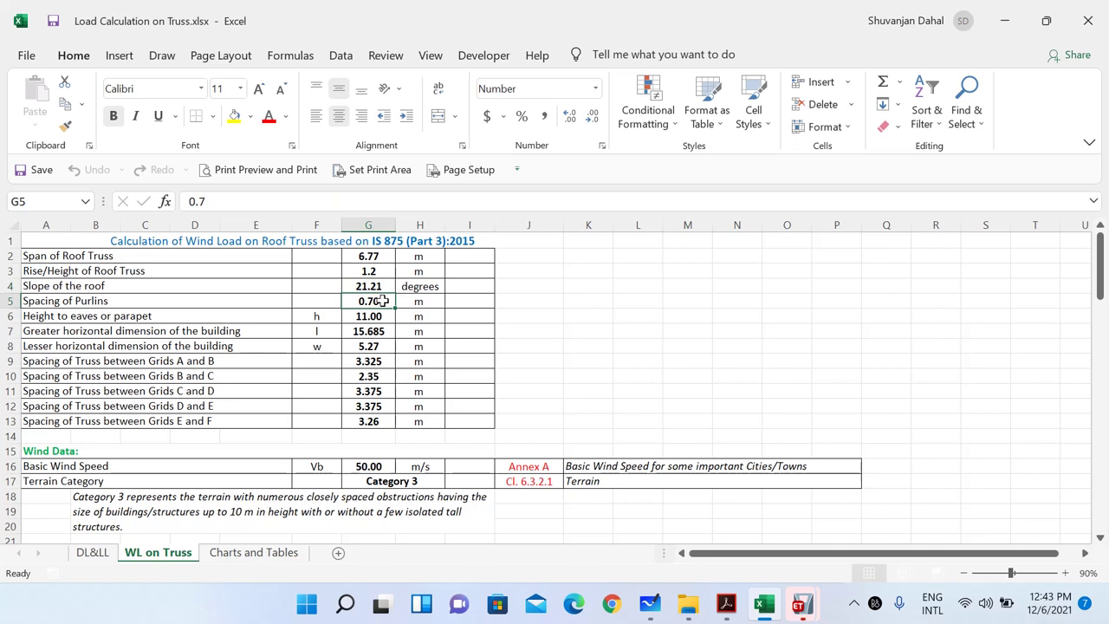
Review the eaves height, building dimensions and truss spacings between grids in the sheet, looking at the ETABS model for reference
drag(169, 319, 450, 348)
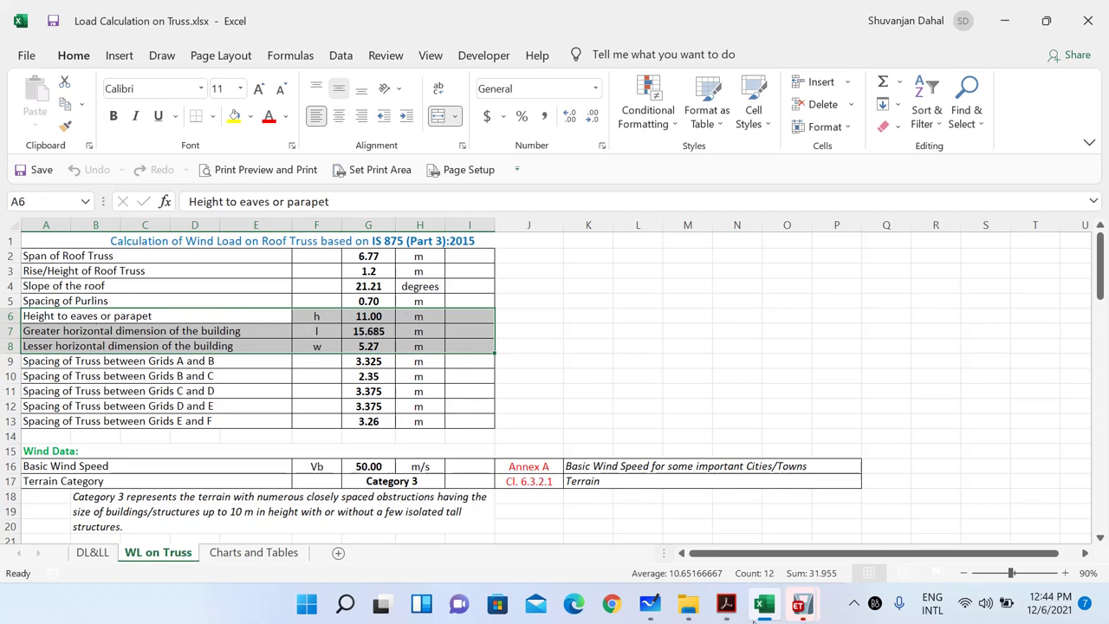
mouse_move(799, 611)
click(851, 520)
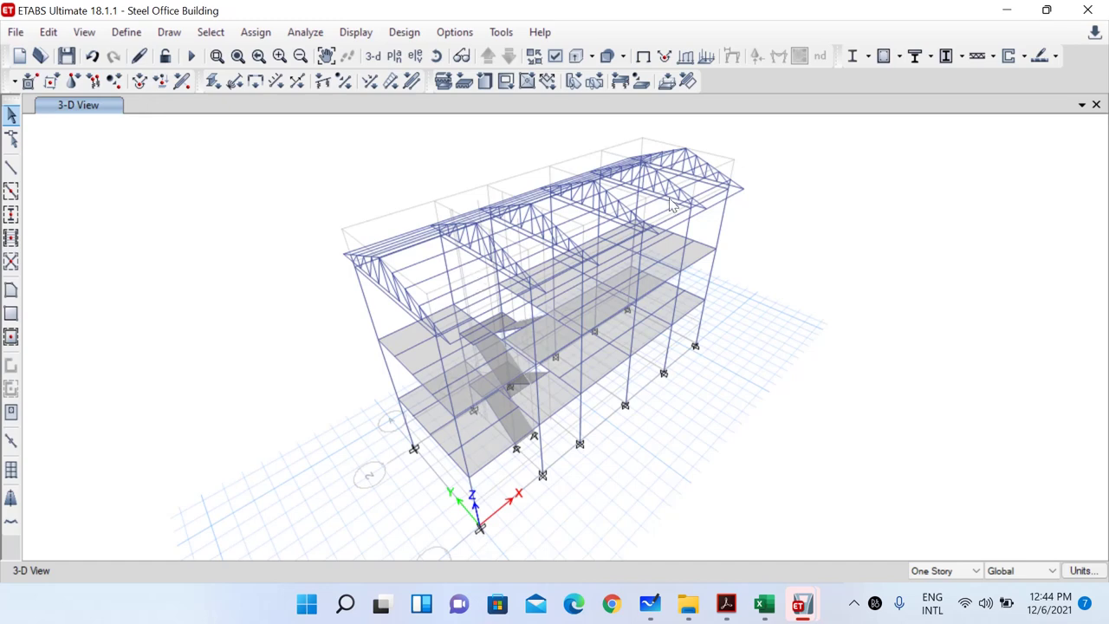
click(1010, 16)
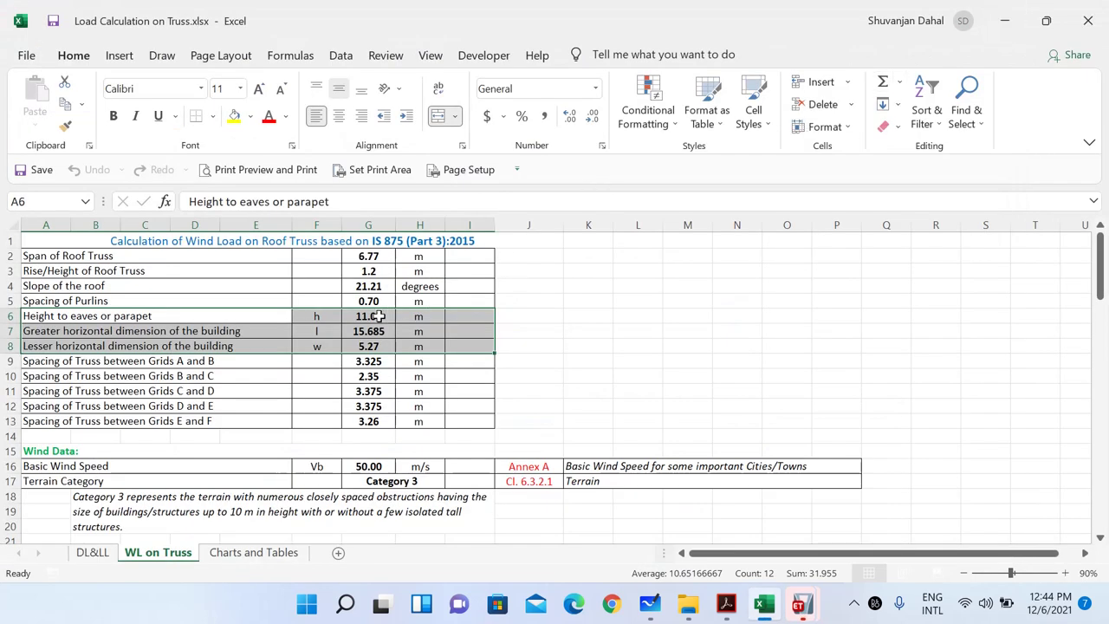
click(316, 333)
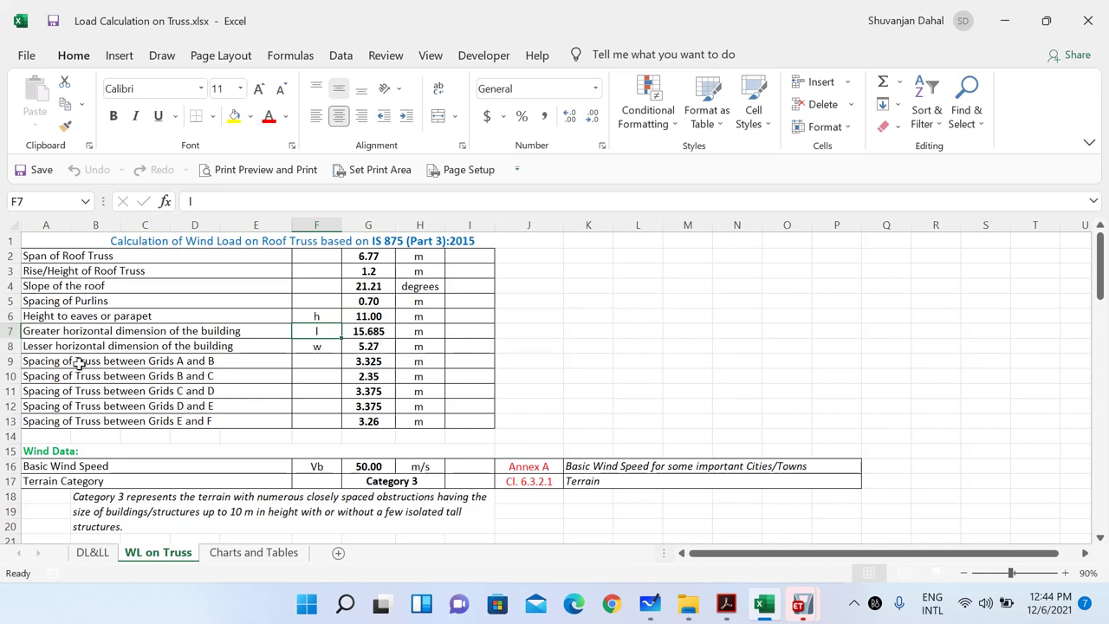
drag(78, 362, 472, 422)
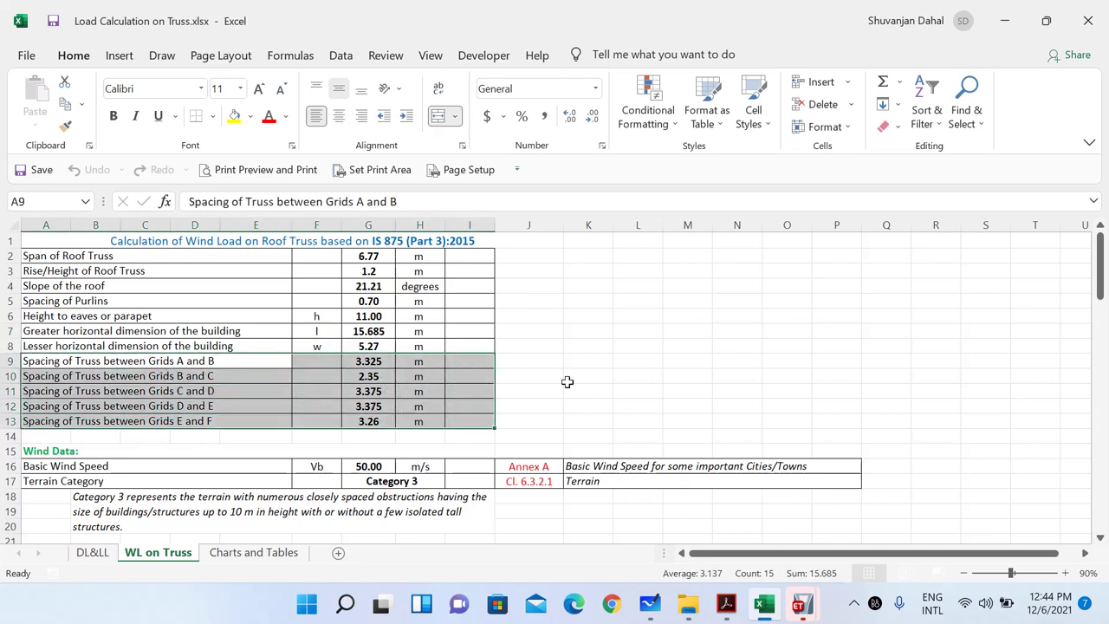
Zoom the sheet to 100% and examine the Wind Data section with the Annex A reference for basic wind speed
click(1065, 574)
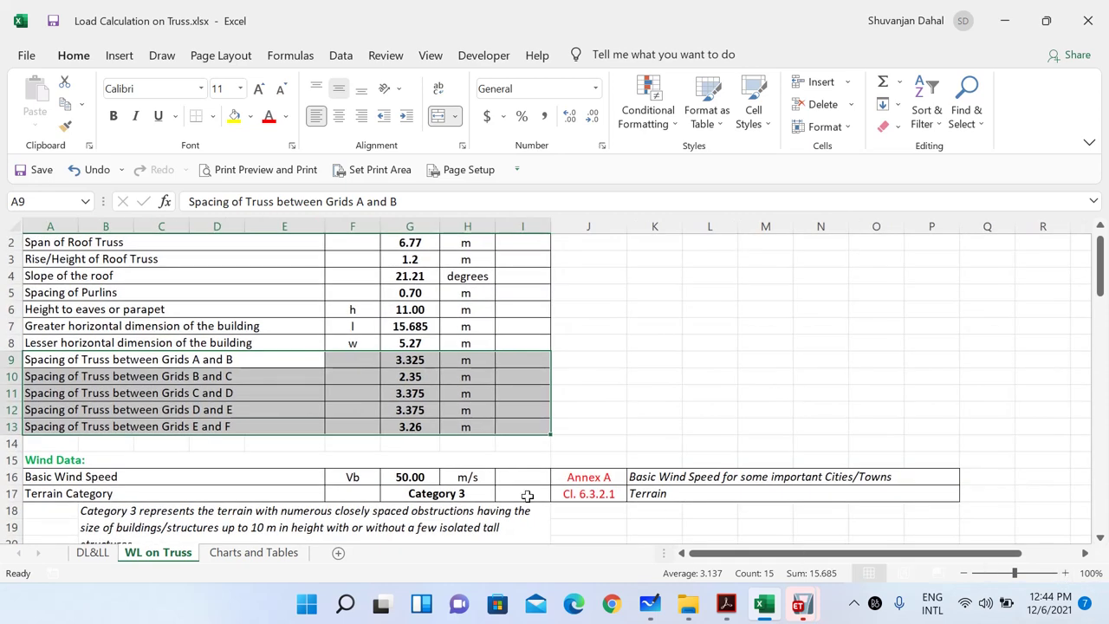
scroll(342, 416, down, 1)
click(295, 410)
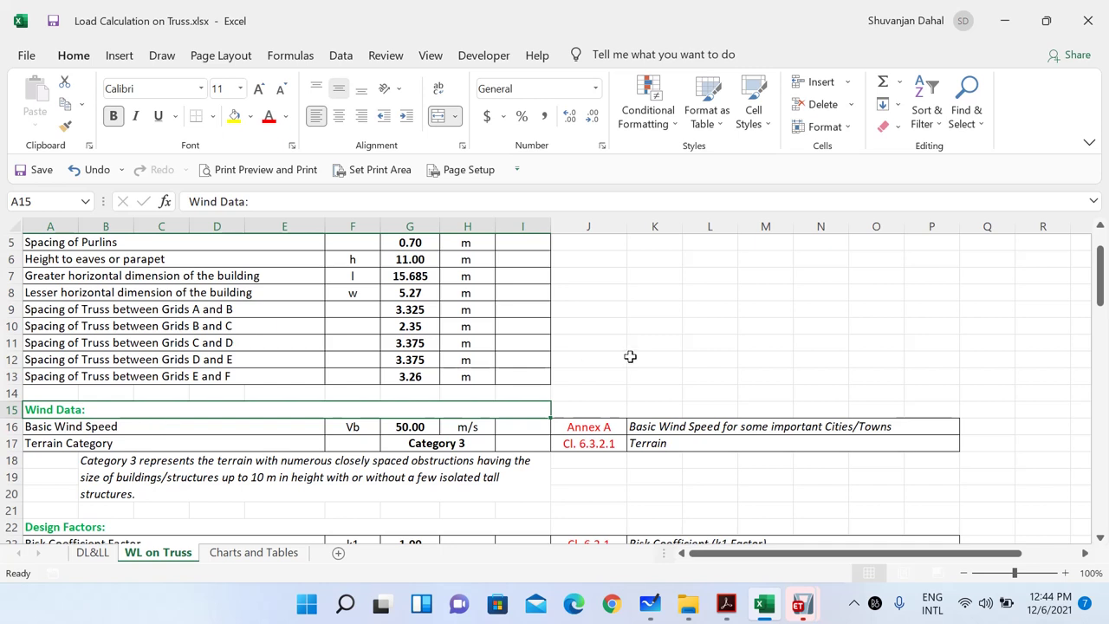
drag(589, 426, 673, 431)
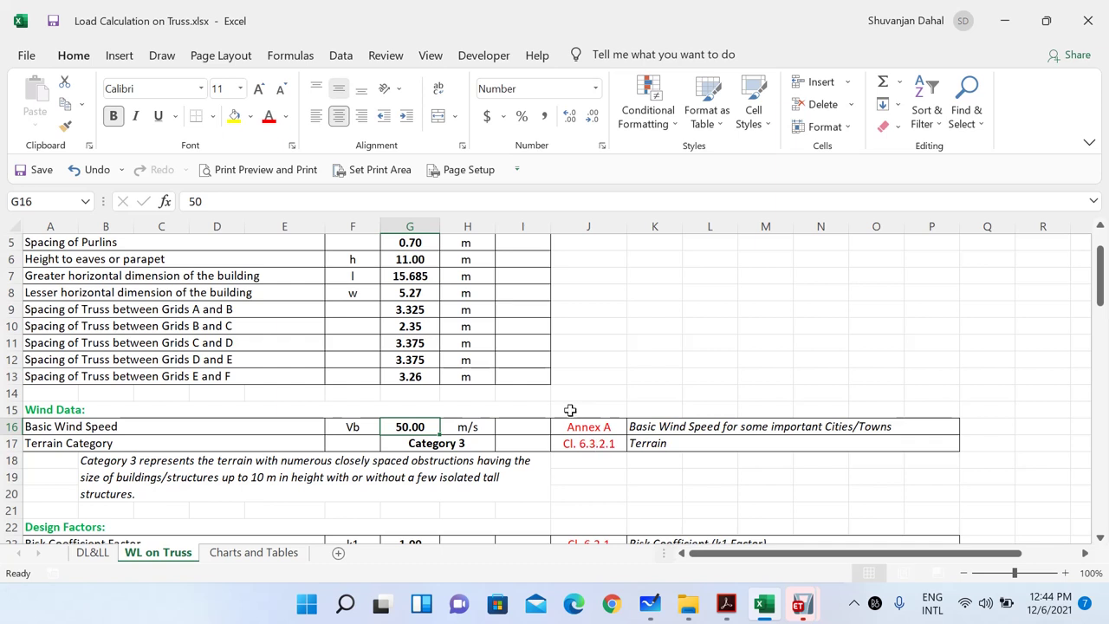
Review the Category 3 terrain entry, its Cl. 6.3.2.1 reference and the description of the terrain category
double_click(590, 445)
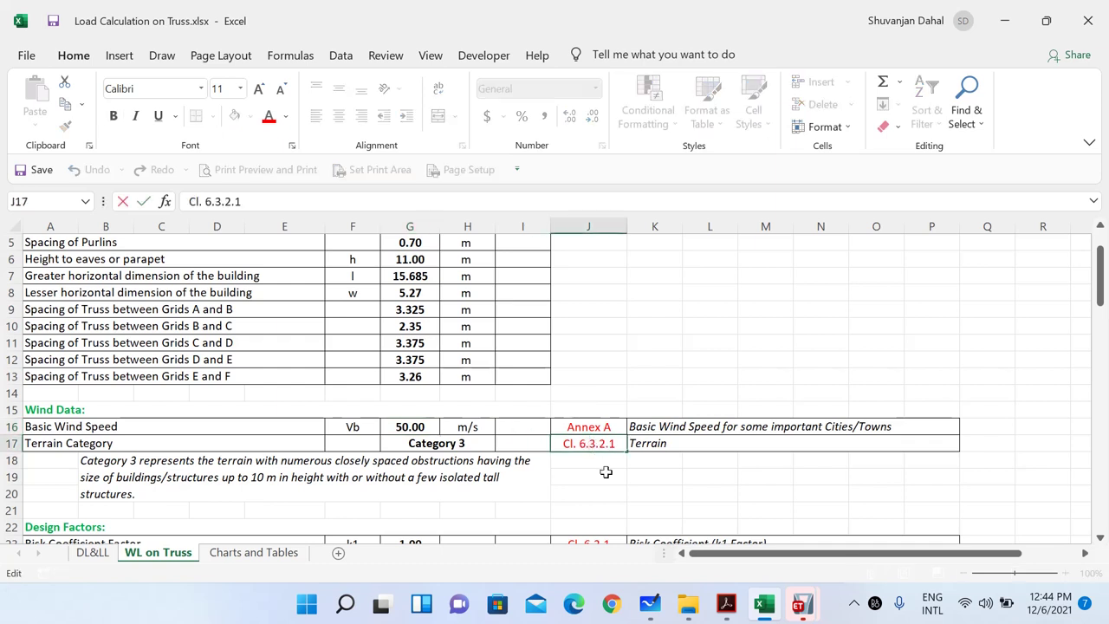
click(606, 471)
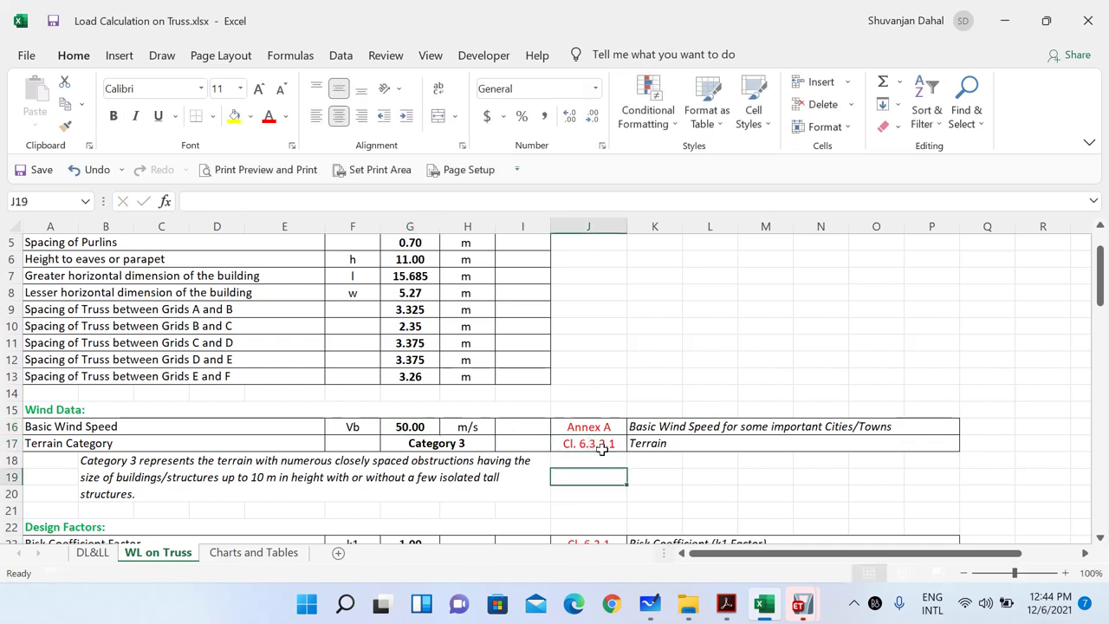
click(469, 442)
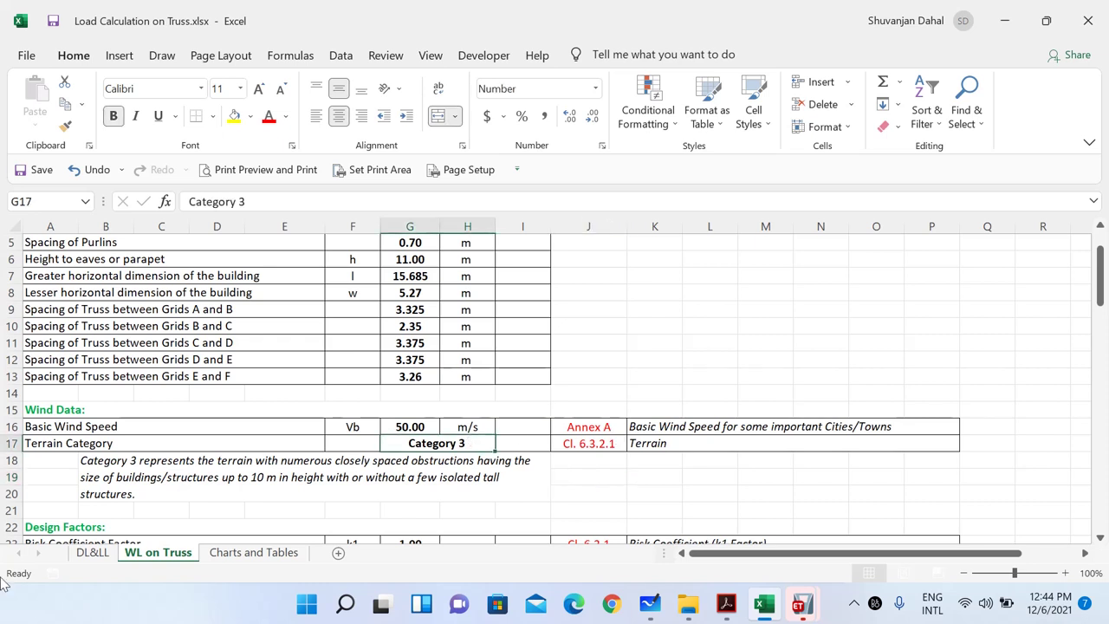
click(267, 475)
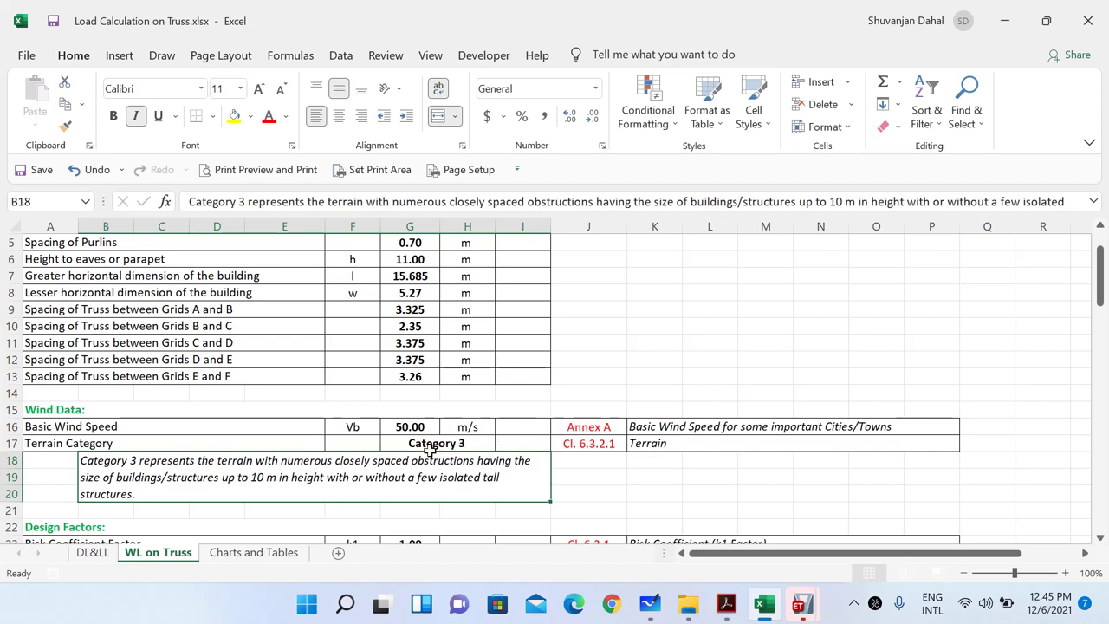
scroll(433, 404, down, 1)
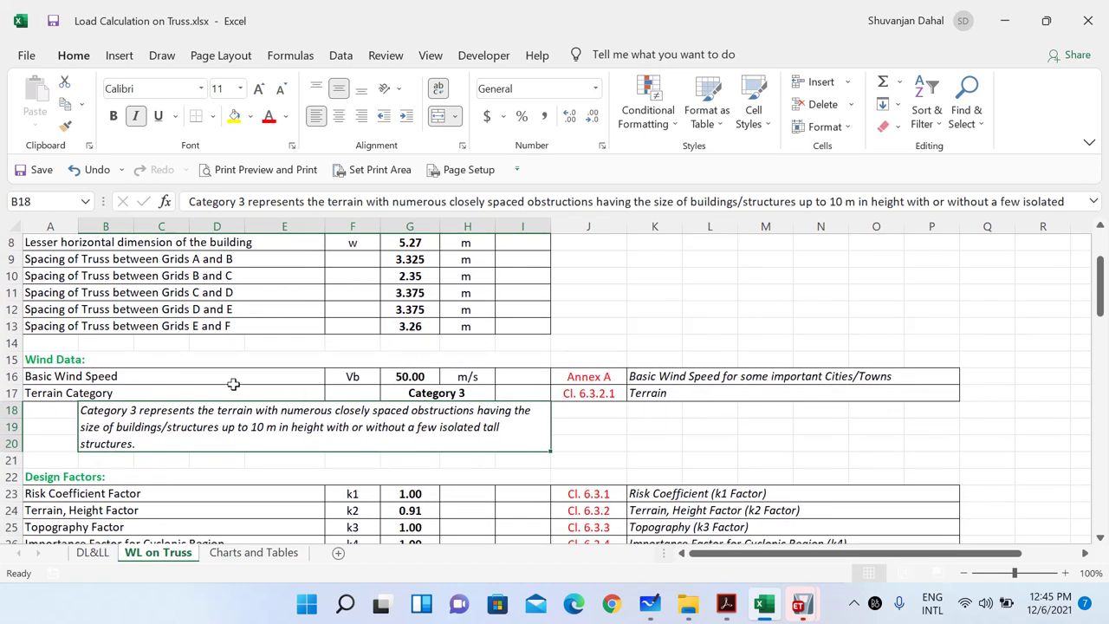
scroll(93, 355, down, 1)
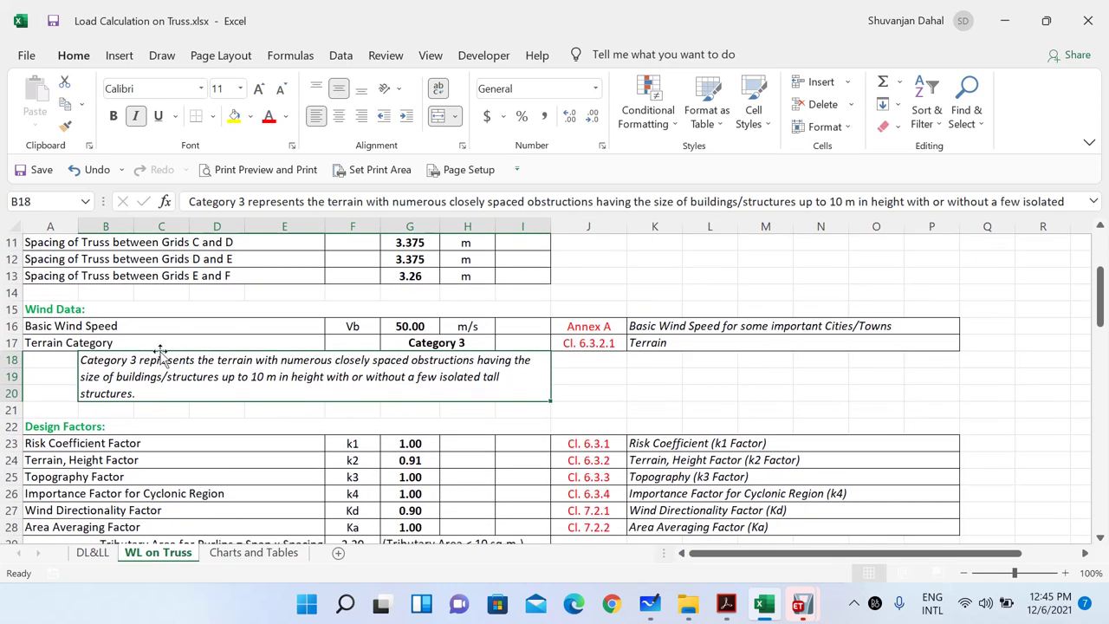
Examine how the basic wind speed and the k1 to k4 design factors feed the design wind speed formula
click(165, 426)
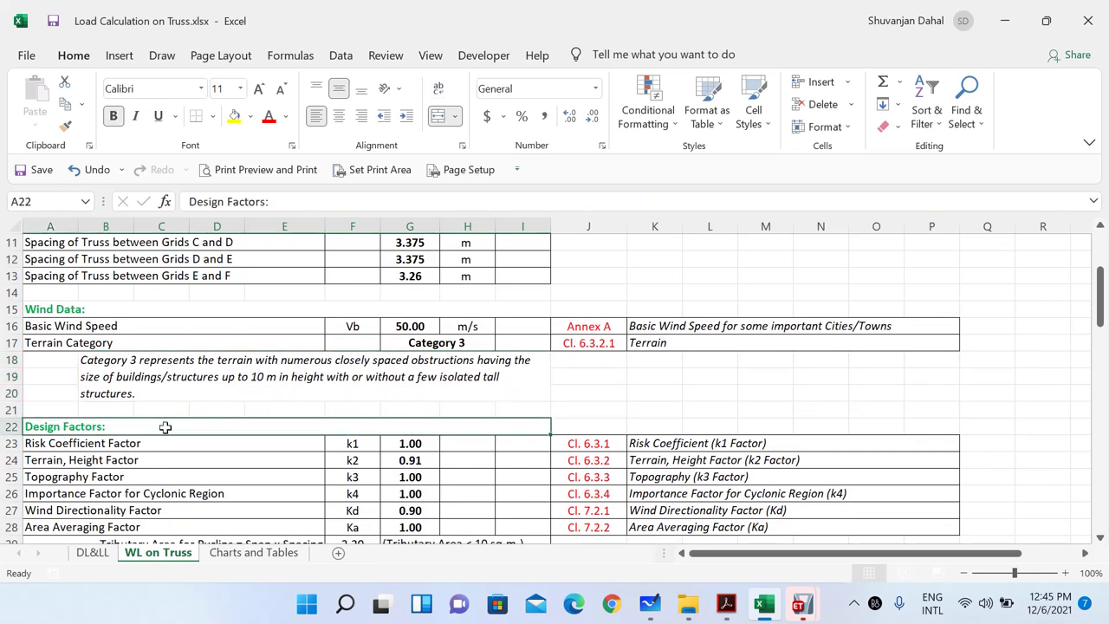
scroll(166, 428, down, 1)
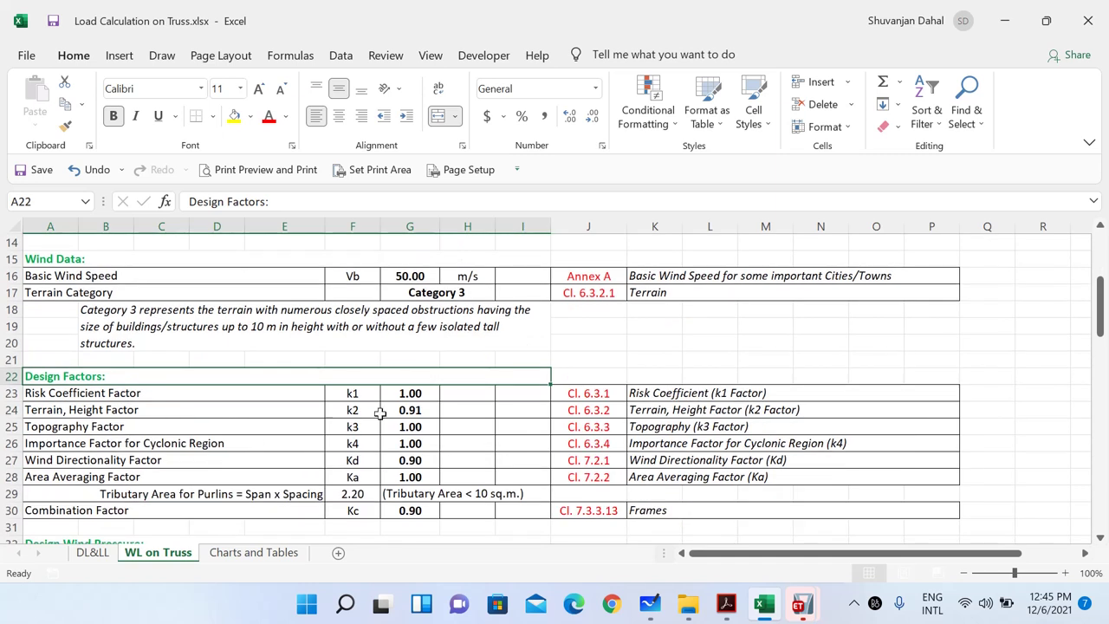
drag(354, 393, 369, 447)
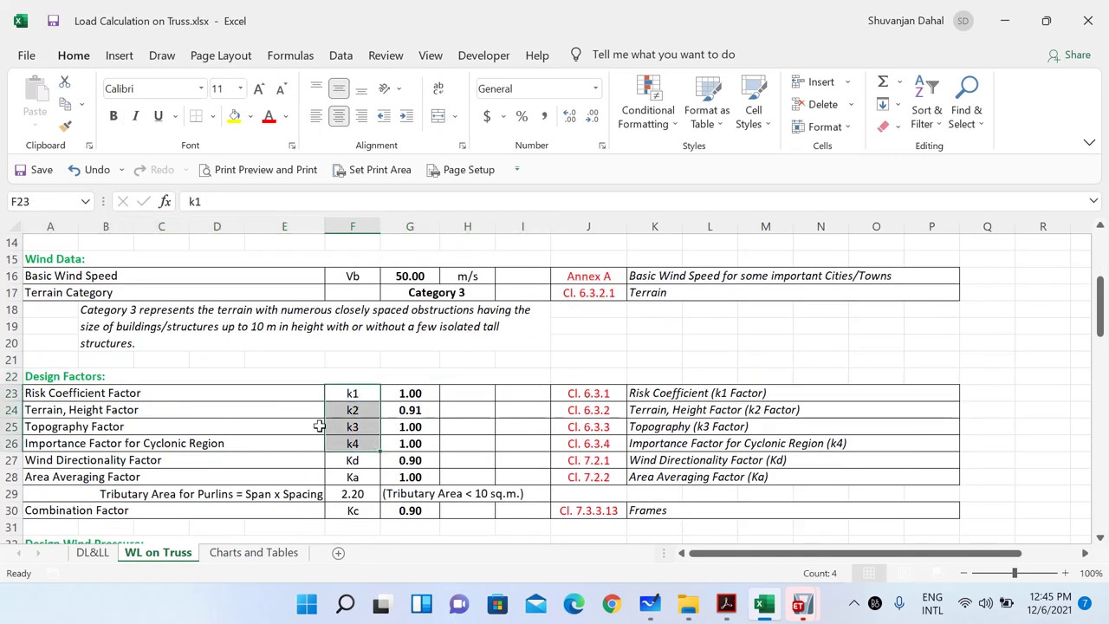
scroll(299, 426, down, 2)
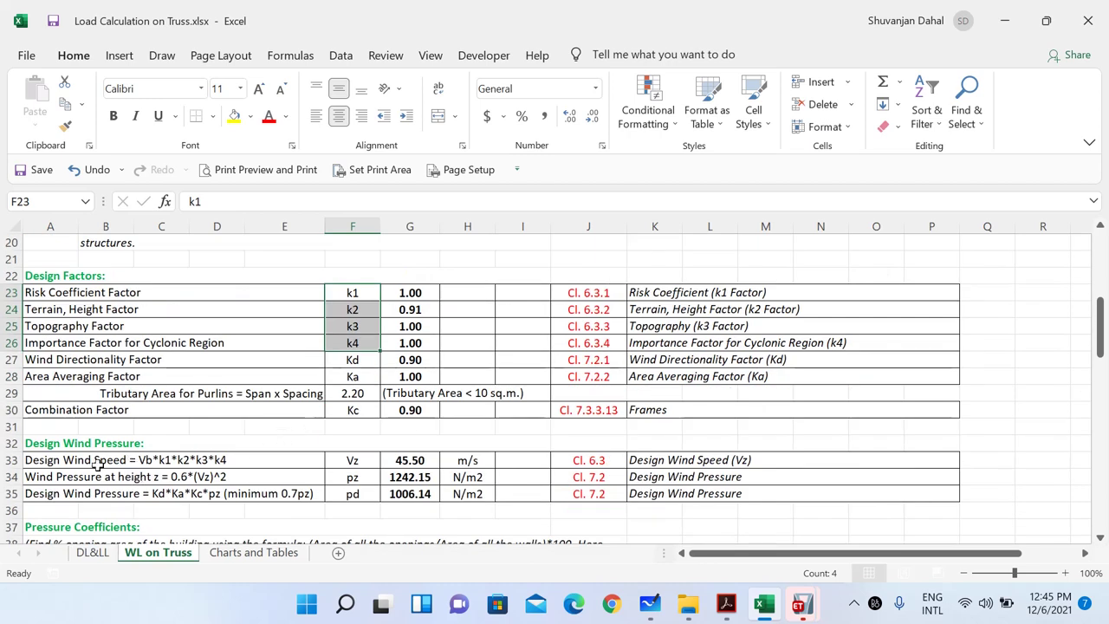
click(131, 460)
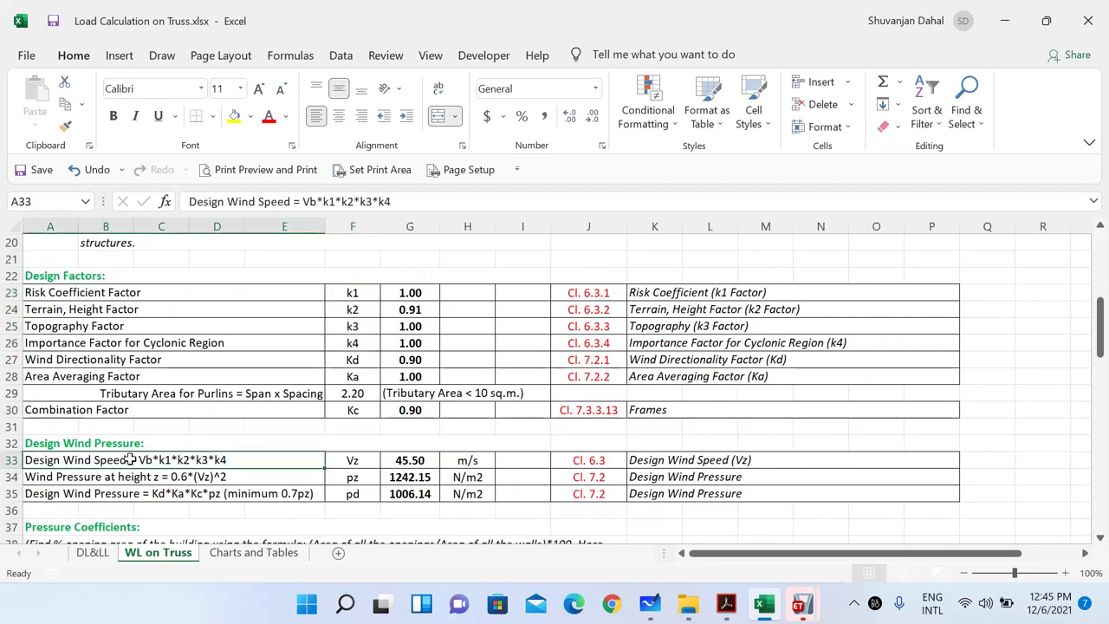
scroll(231, 457, up, 2)
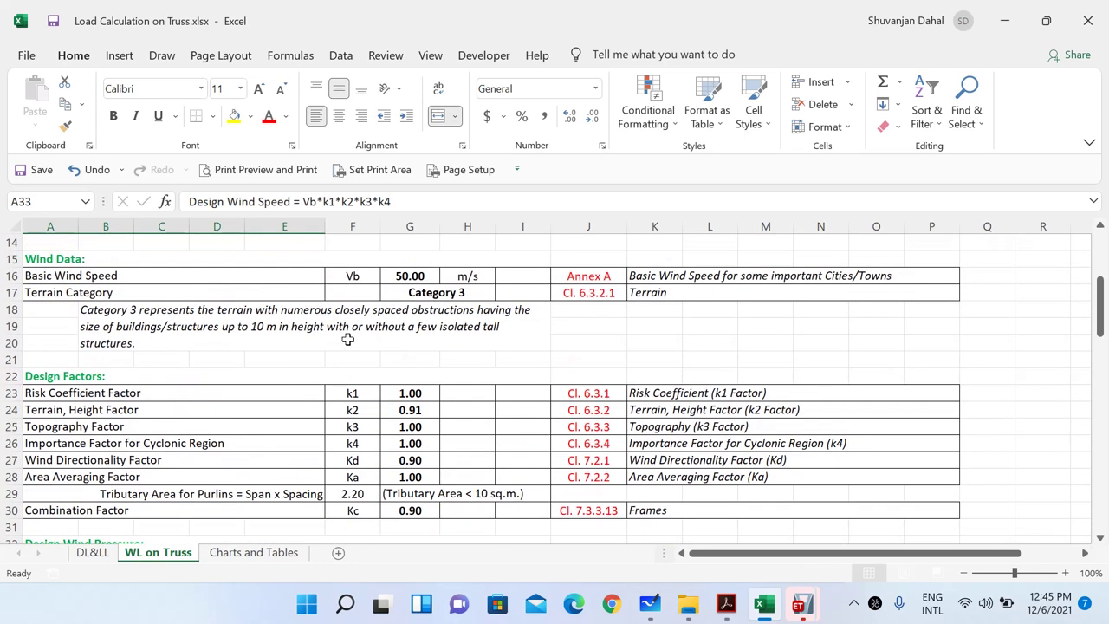
scroll(134, 485, down, 2)
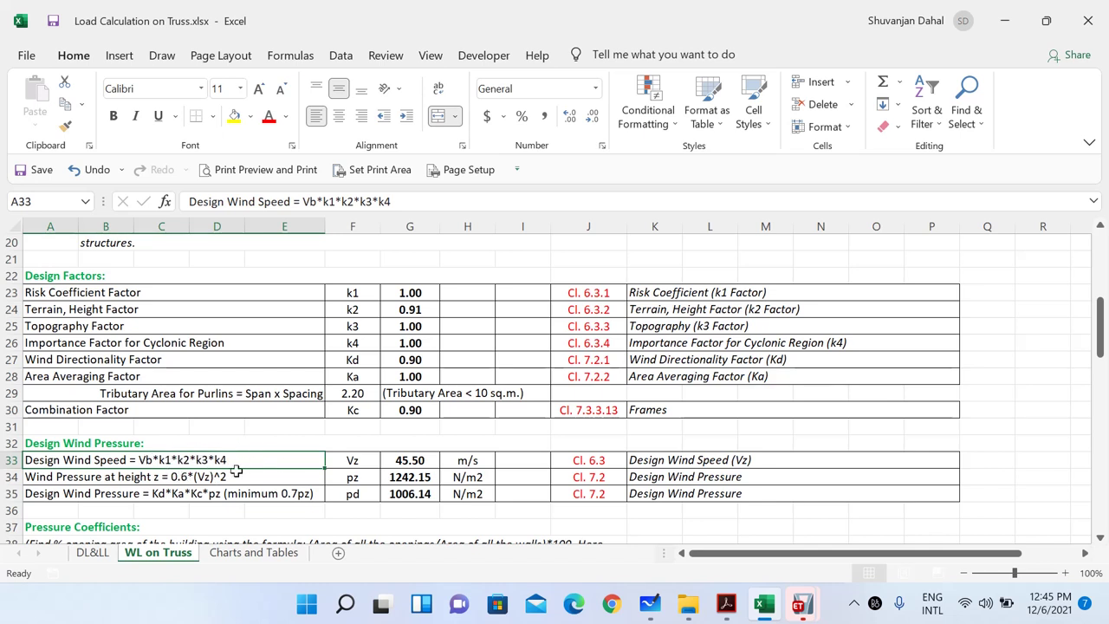
scroll(277, 449, up, 2)
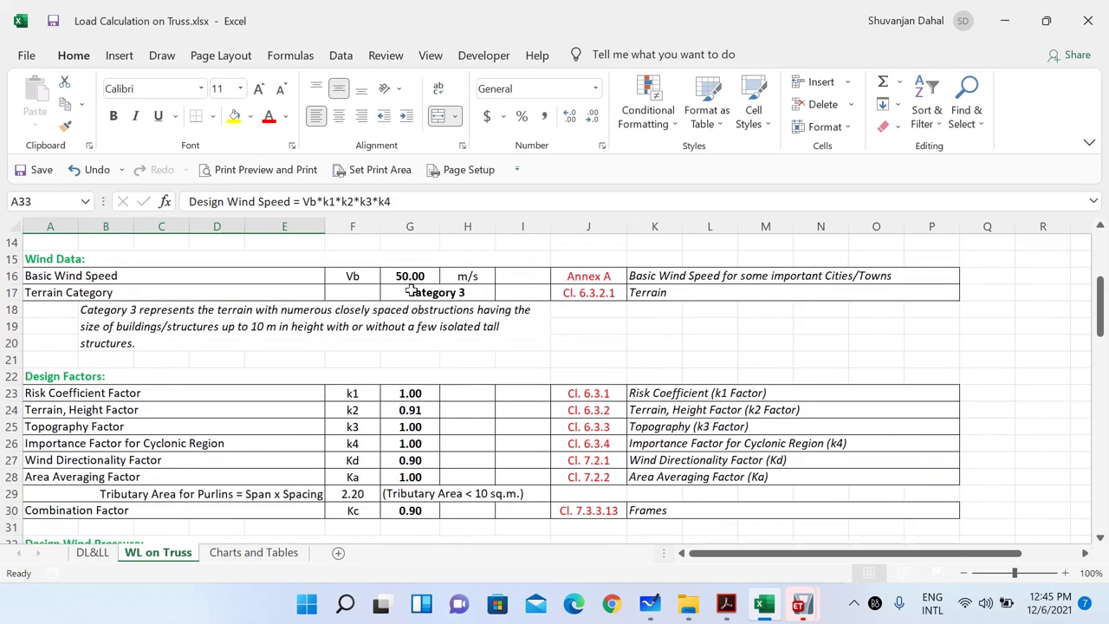
click(422, 277)
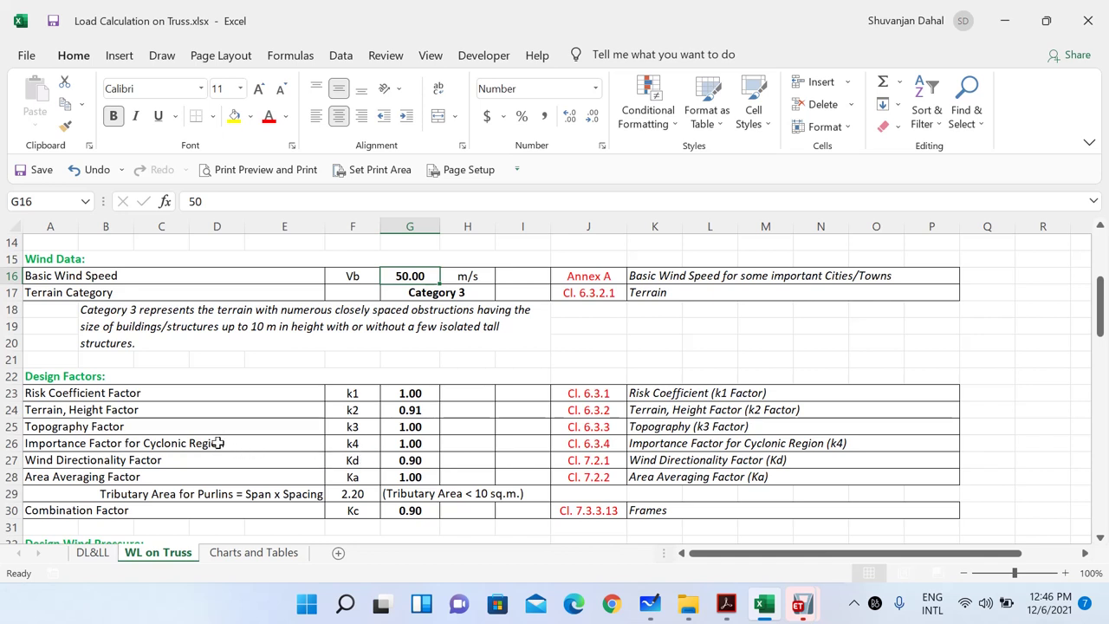
Go through the k1, k2, k3 and k4 factor values together with their IS 875 clause references
drag(352, 393, 402, 443)
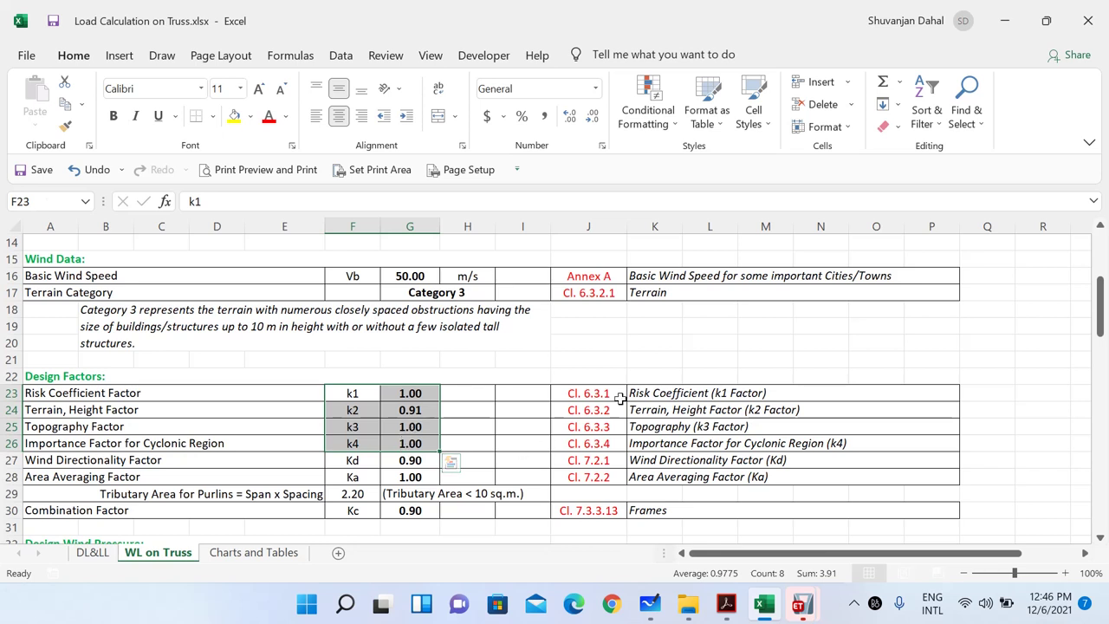
drag(620, 397, 621, 442)
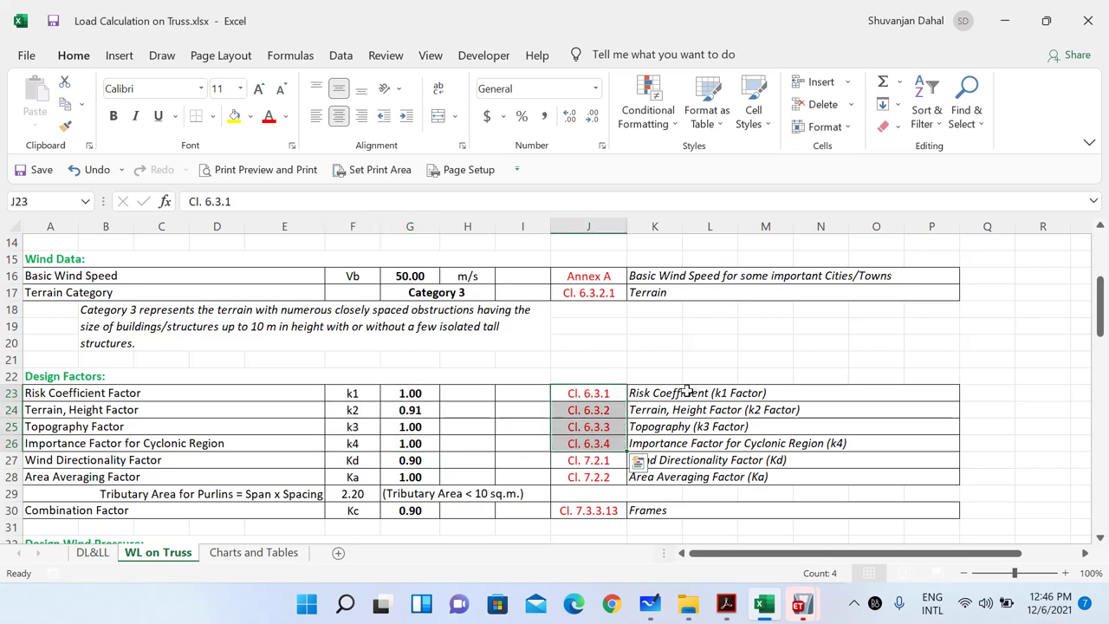
click(609, 411)
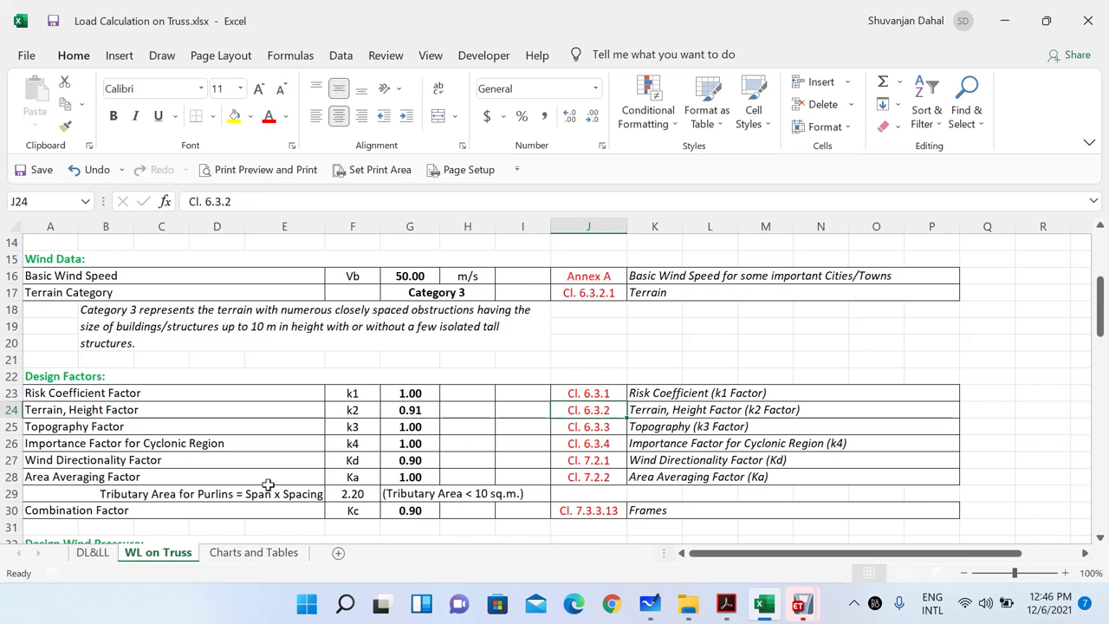
click(427, 393)
click(423, 412)
click(425, 426)
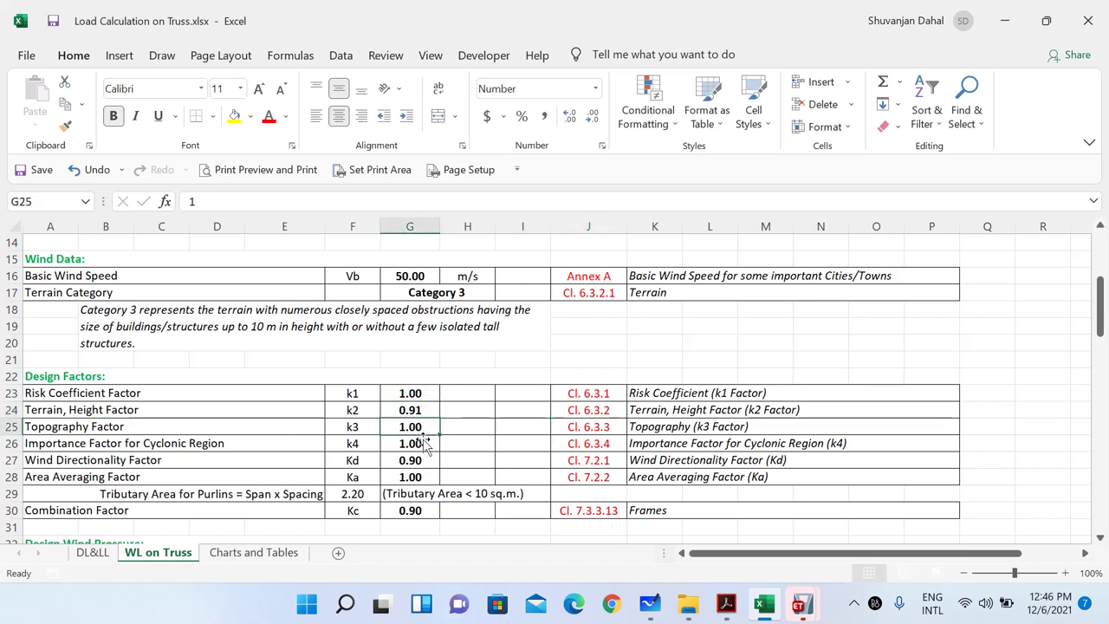
click(423, 444)
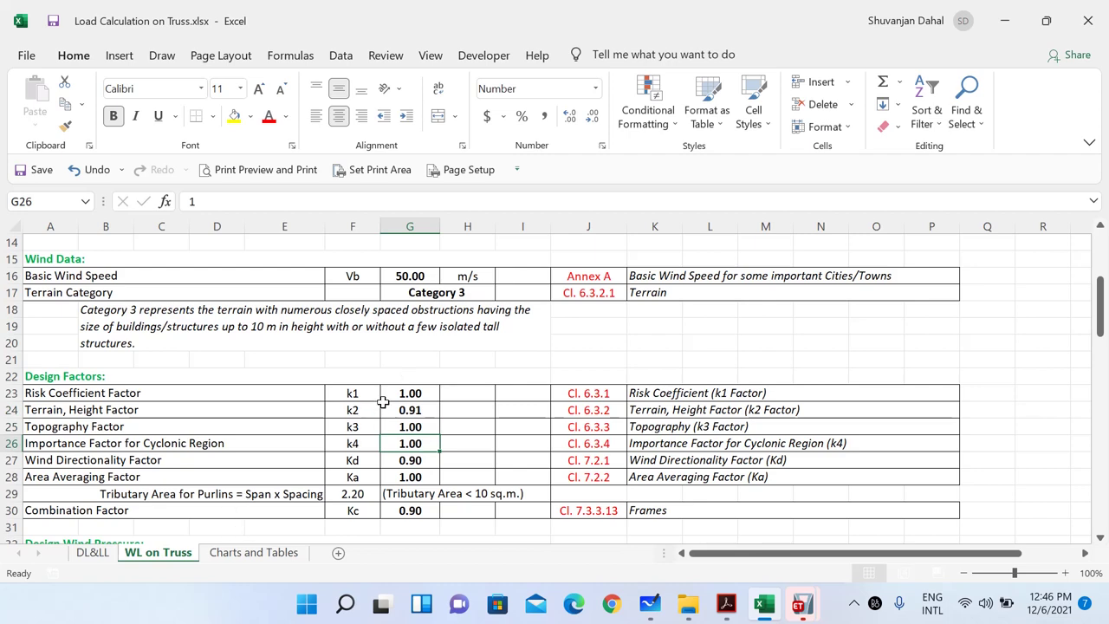
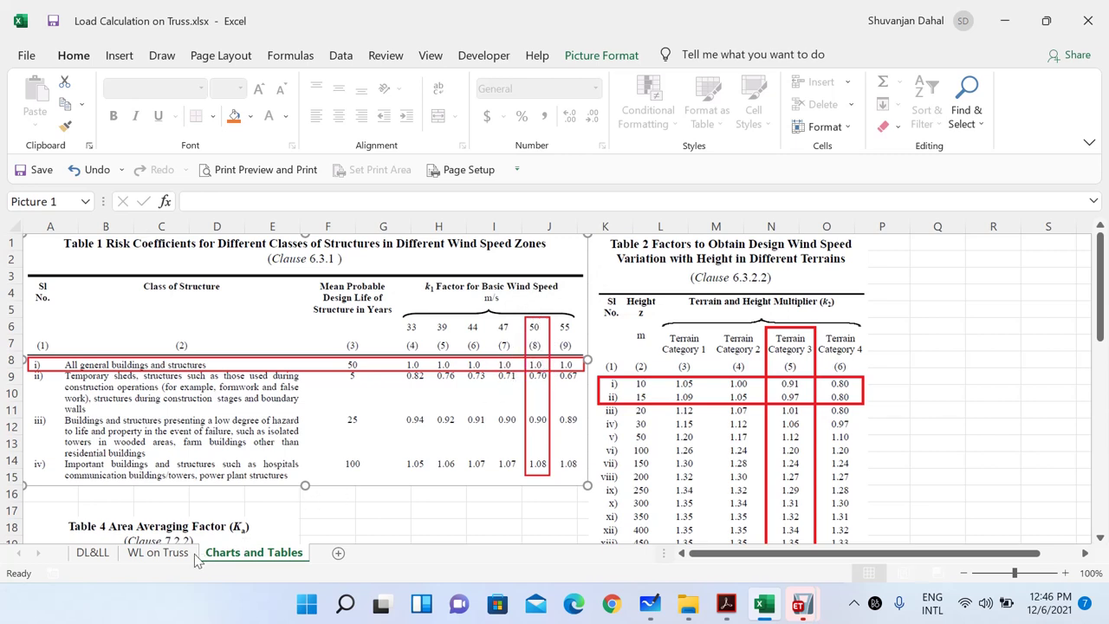
Check the risk coefficient and terrain, height factor against Tables 1 and 2 on the Charts and Tables sheet, returning to WL on Truss
click(173, 553)
click(107, 413)
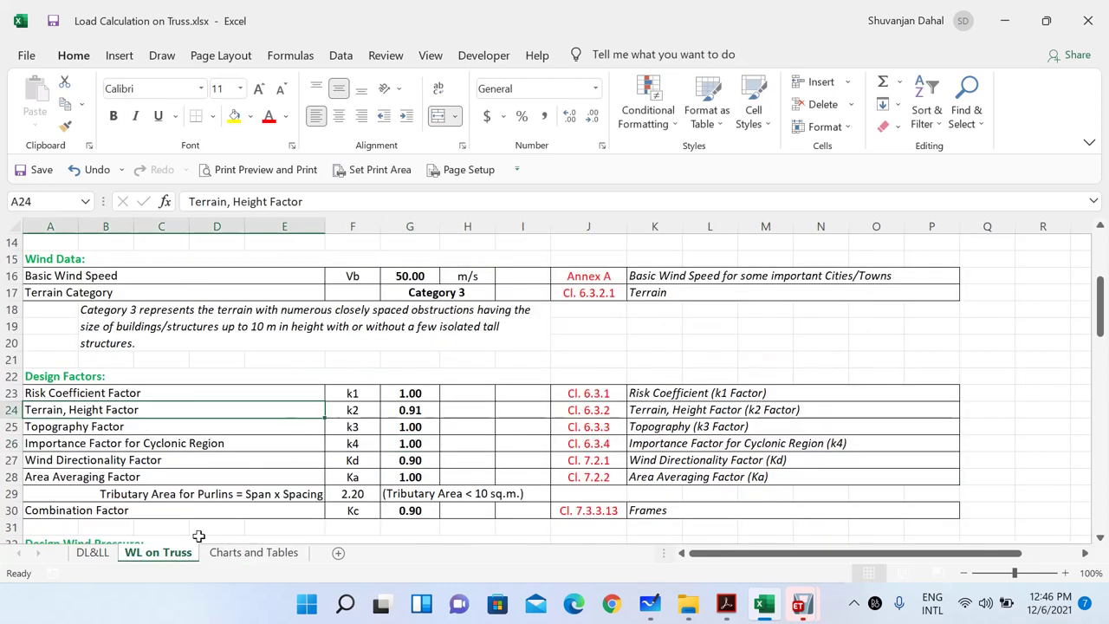
click(254, 553)
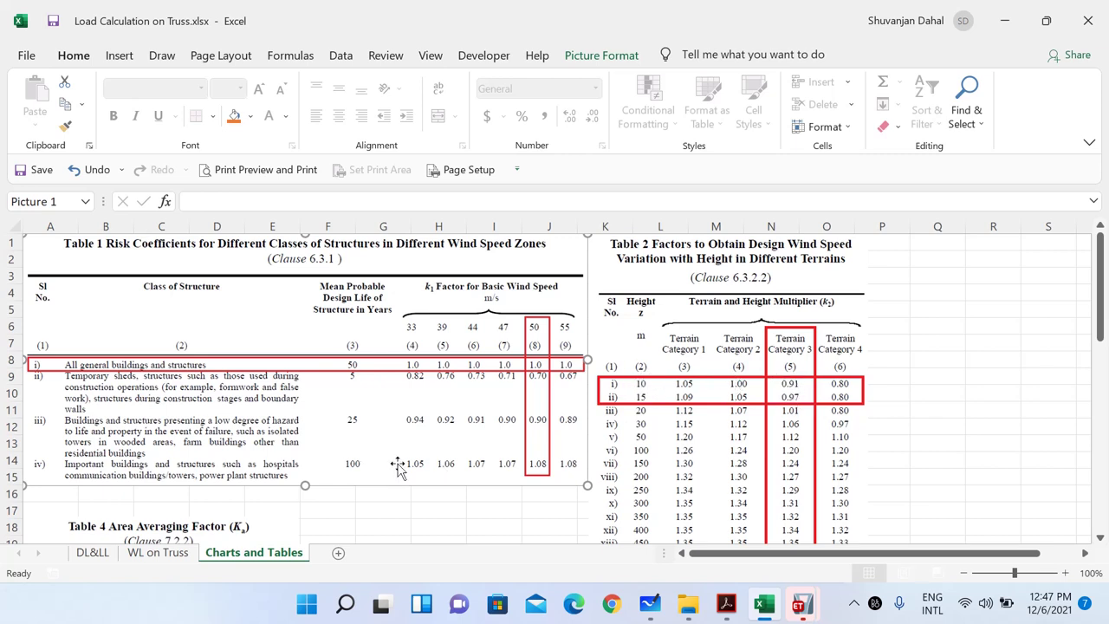
click(160, 553)
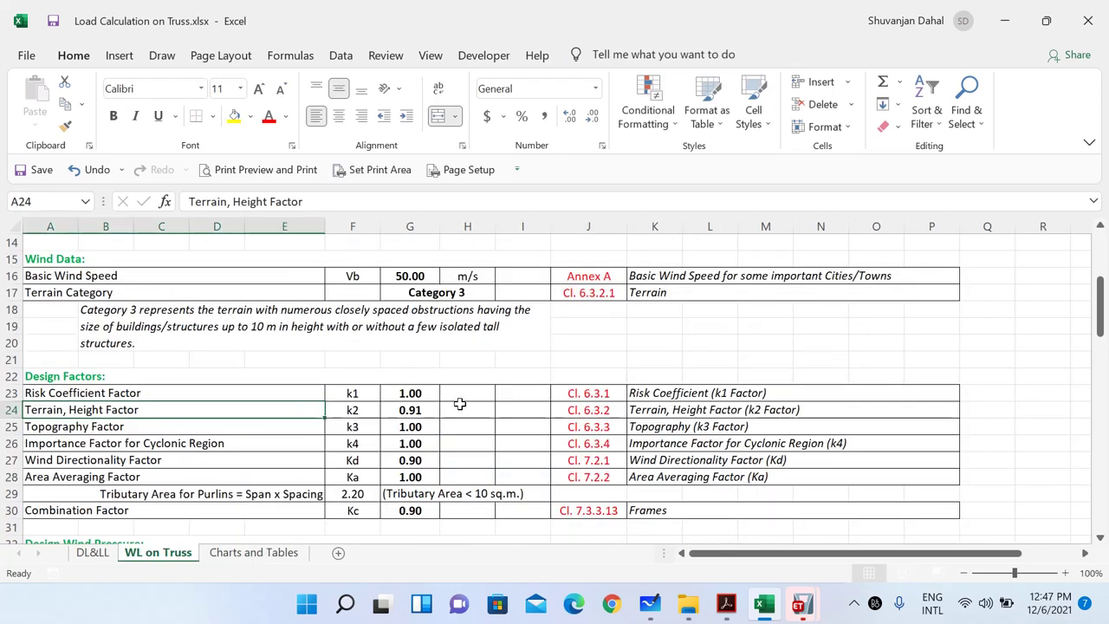
Review the topography factor with its Cl. 6.3.3 reference and the importance factor for cyclonic region
click(414, 427)
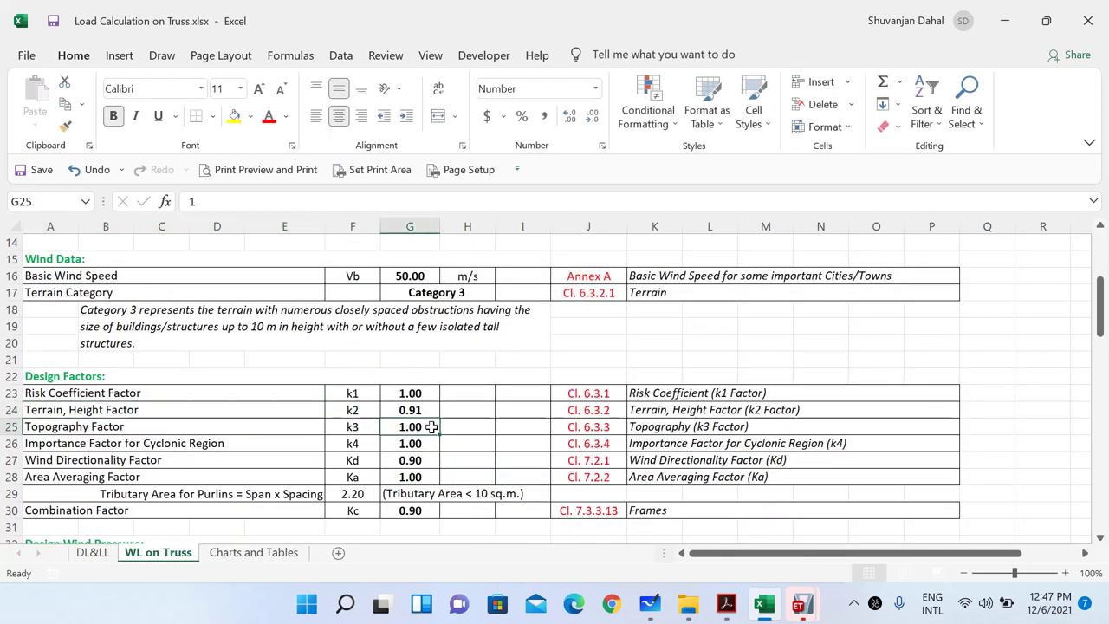
click(609, 429)
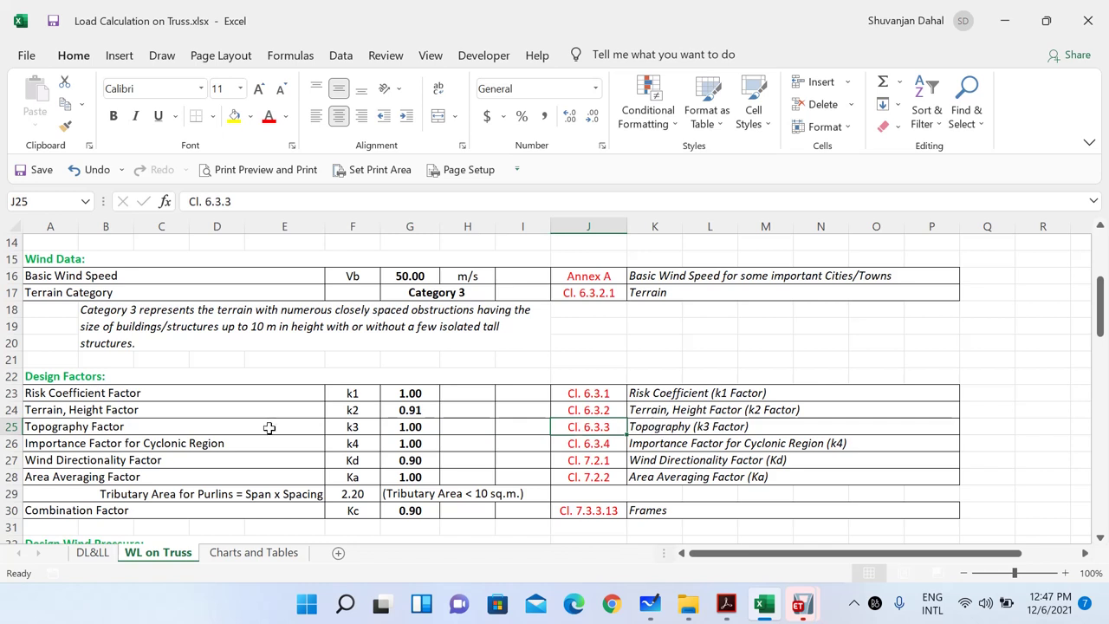
click(419, 445)
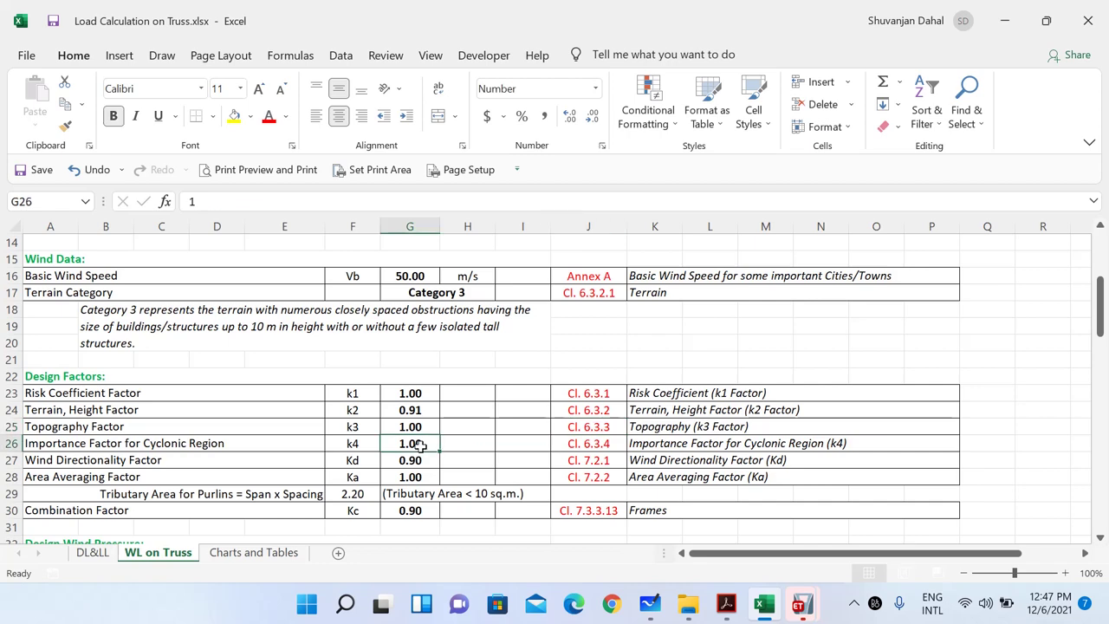
Examine how the Kd, Ka and Kc factors relate to the design wind speed, wind pressure at height z and design wind pressure formulas
scroll(423, 383, down, 1)
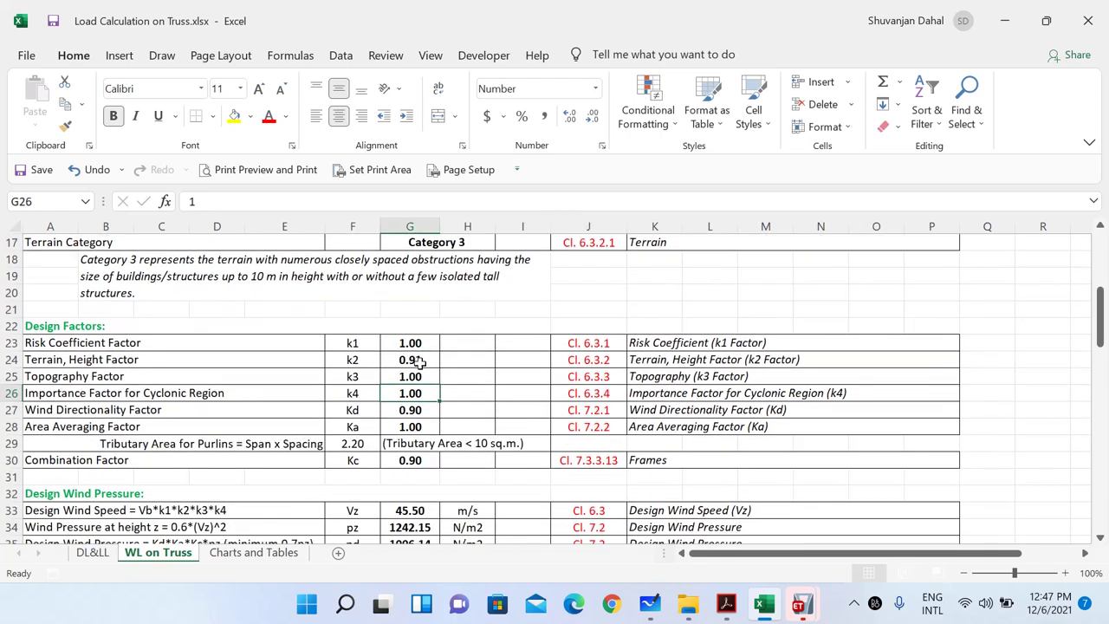
drag(356, 347, 355, 394)
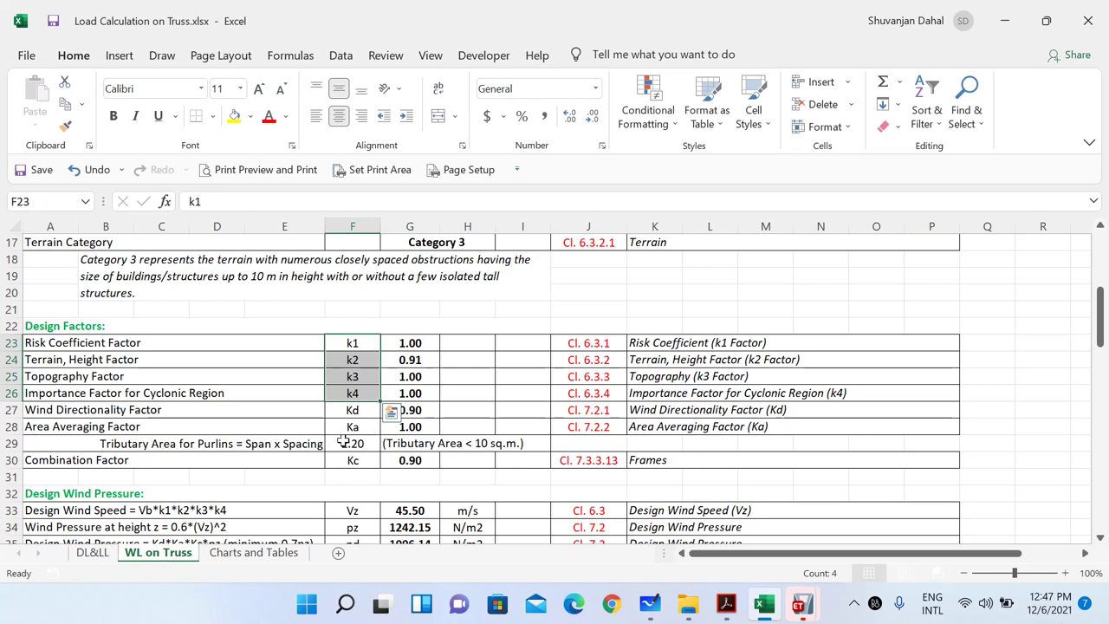
click(355, 412)
click(352, 460)
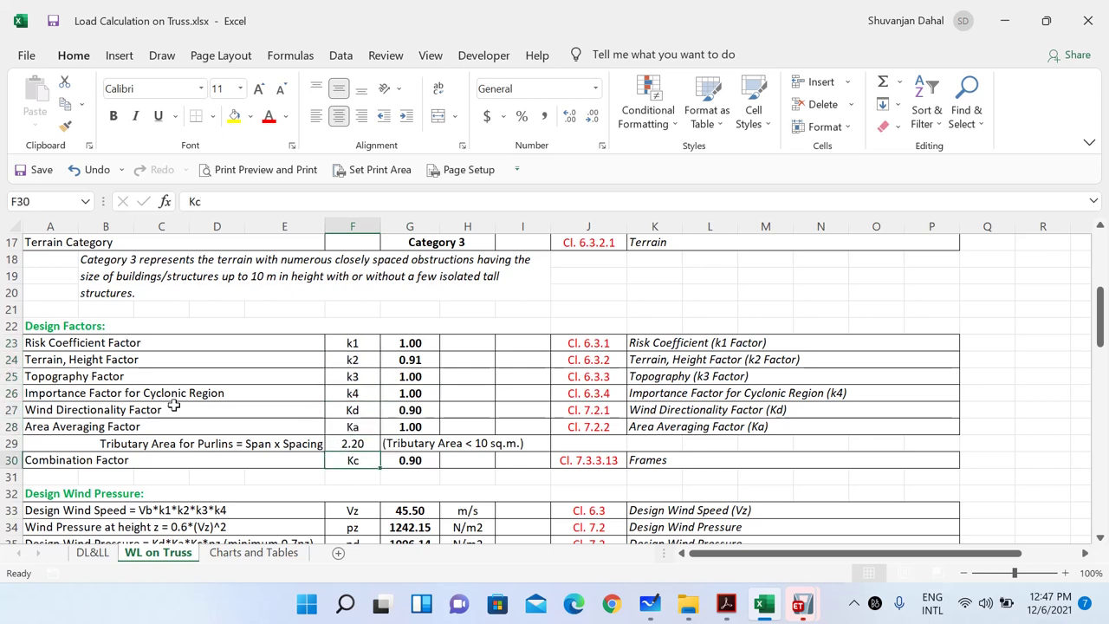
scroll(242, 404, down, 1)
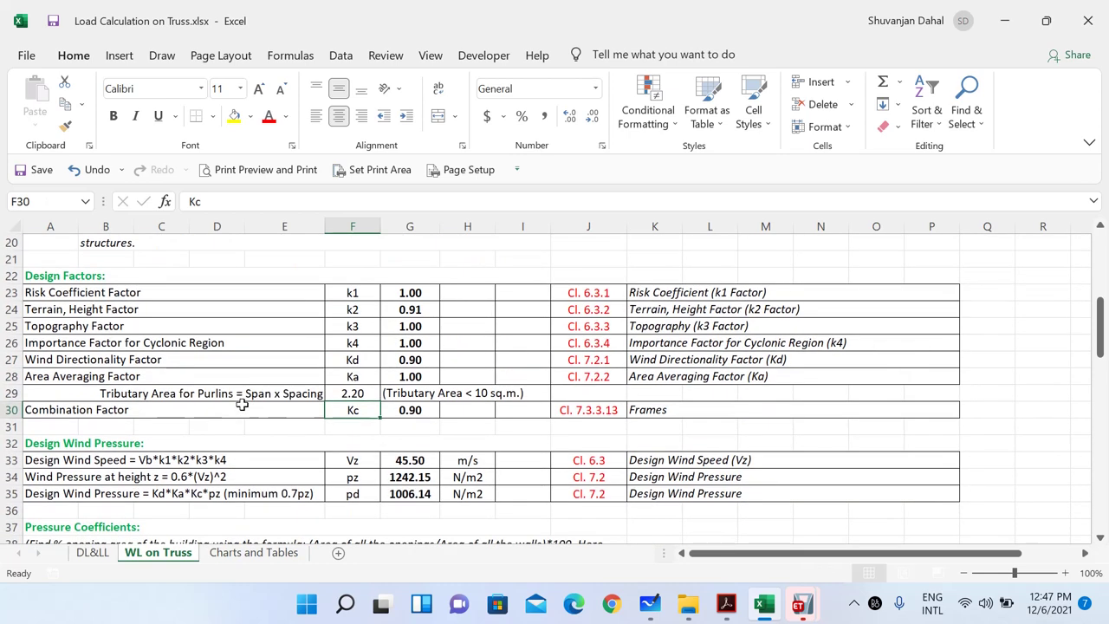
click(130, 493)
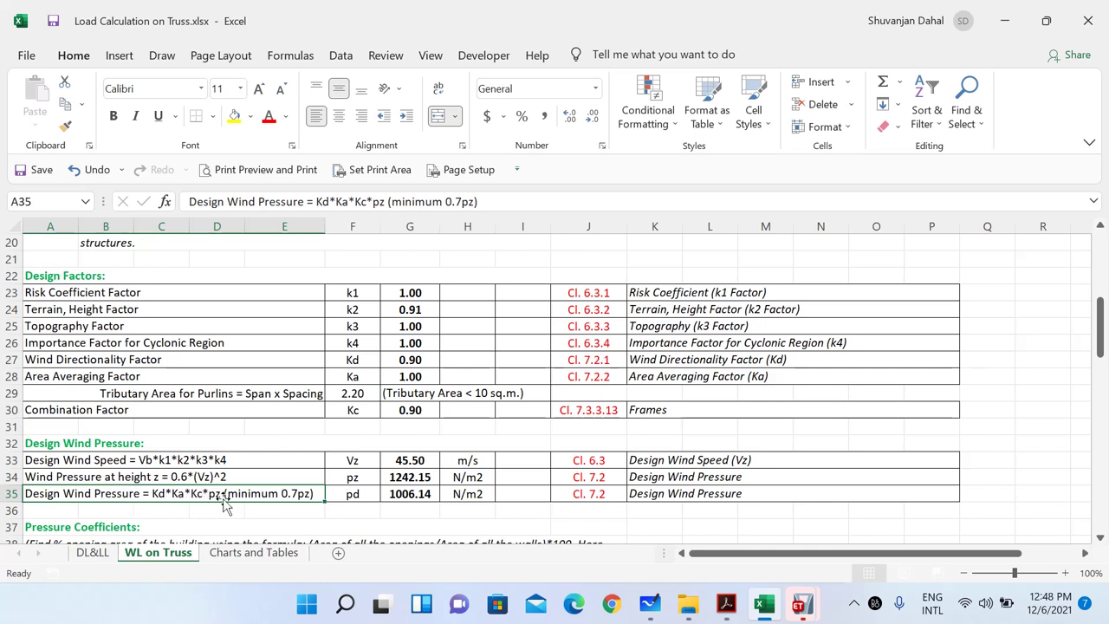
click(186, 478)
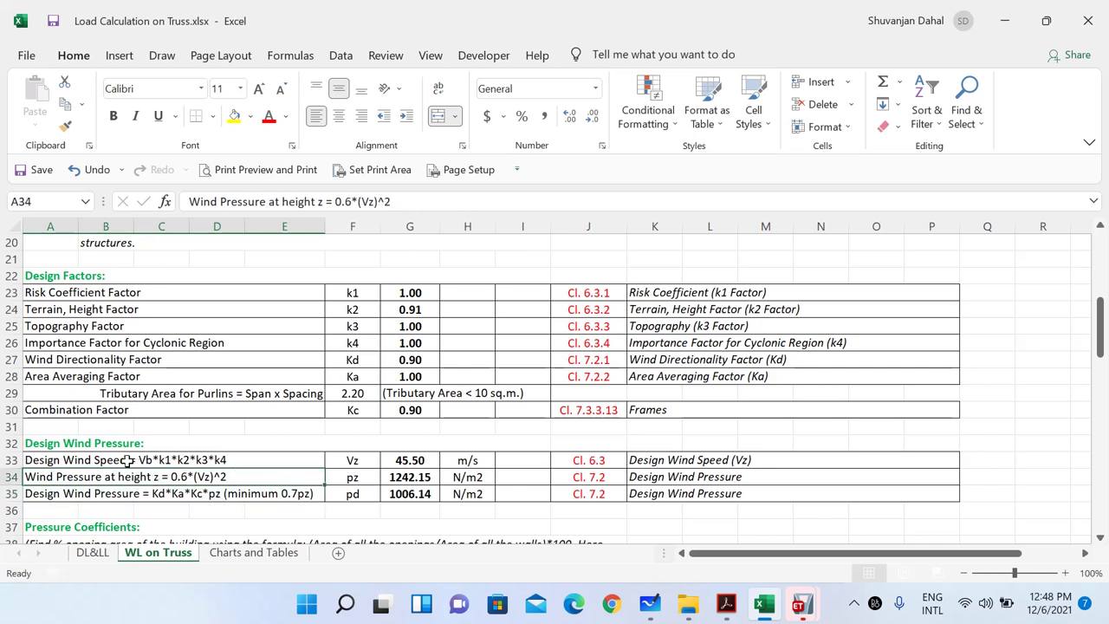
click(163, 462)
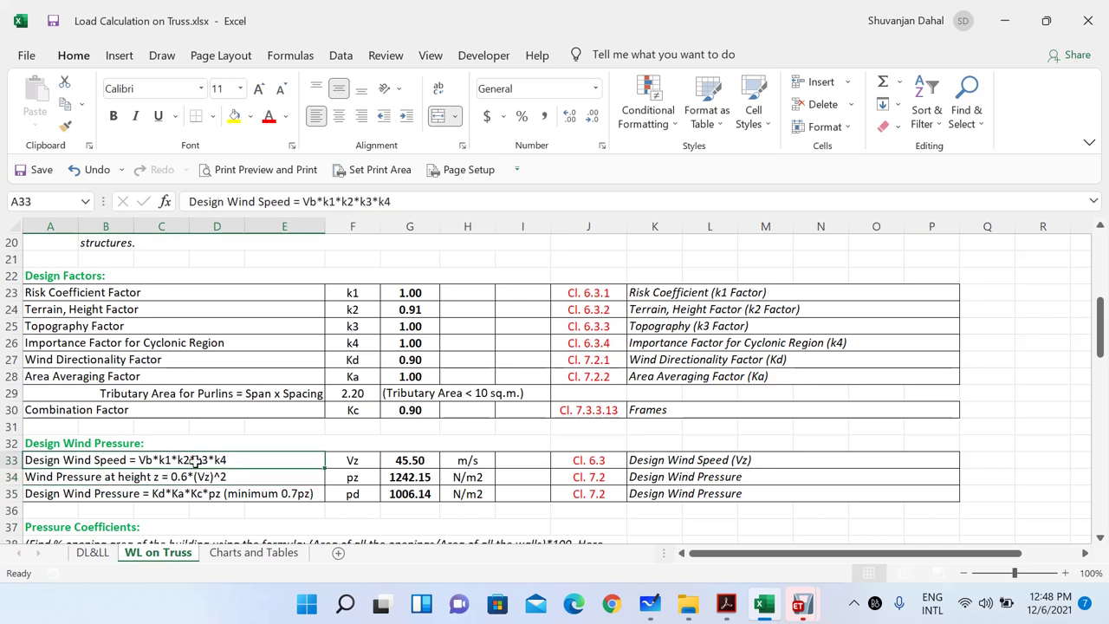
click(359, 359)
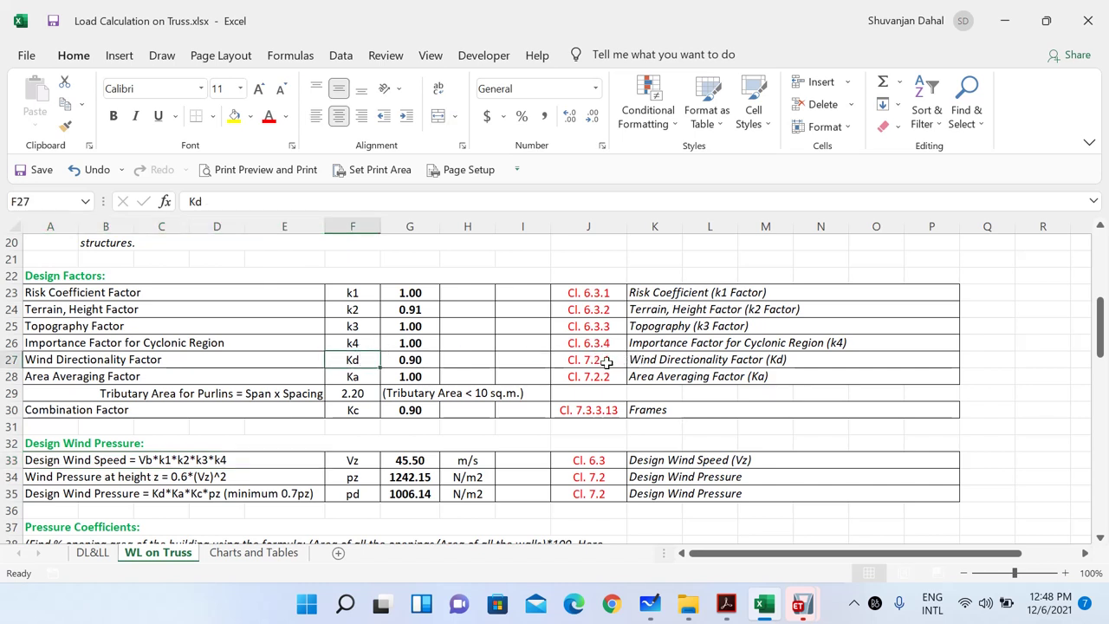
Look for the wind directionality factor on the Charts and Tables sheet and inspect the area averaging factor and purlin tributary area formula
click(417, 360)
click(251, 552)
scroll(312, 403, down, 2)
scroll(312, 403, down, 5)
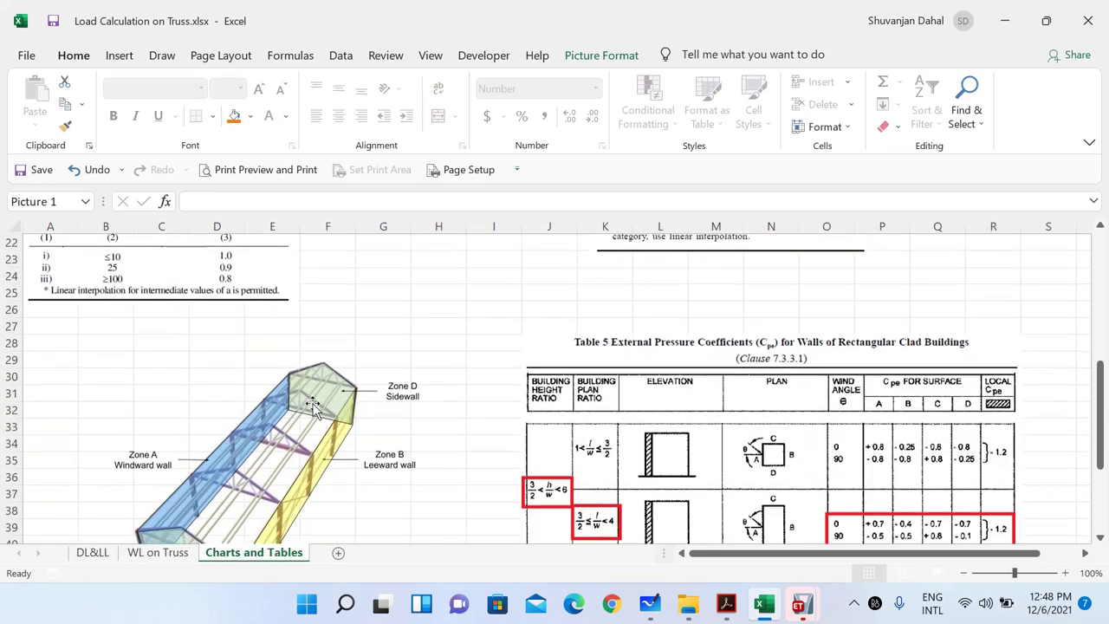
scroll(415, 414, up, 5)
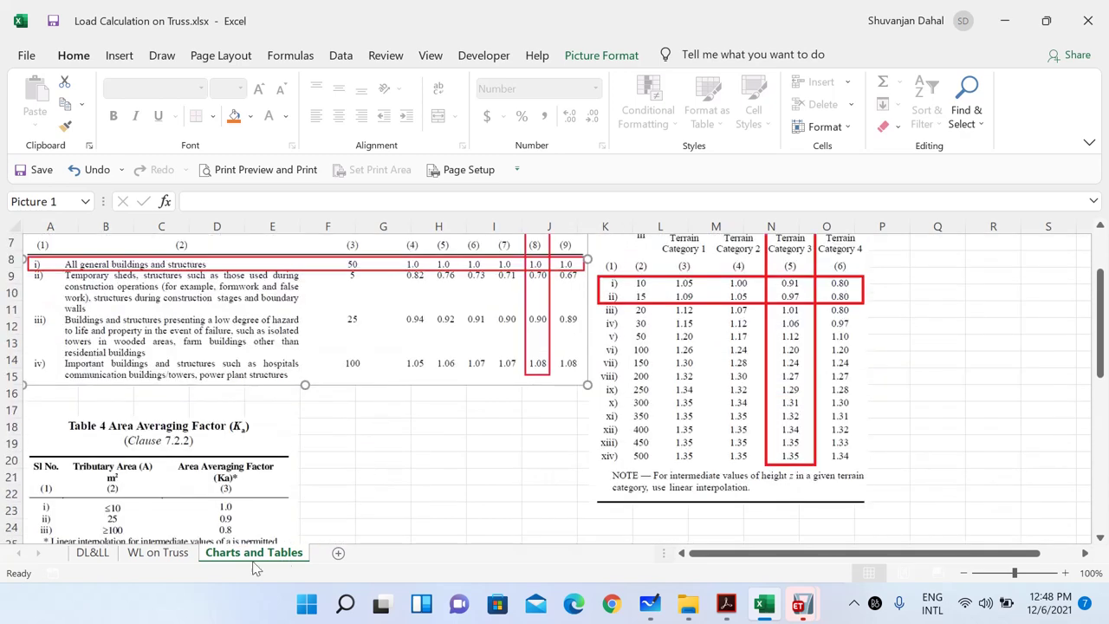
click(175, 554)
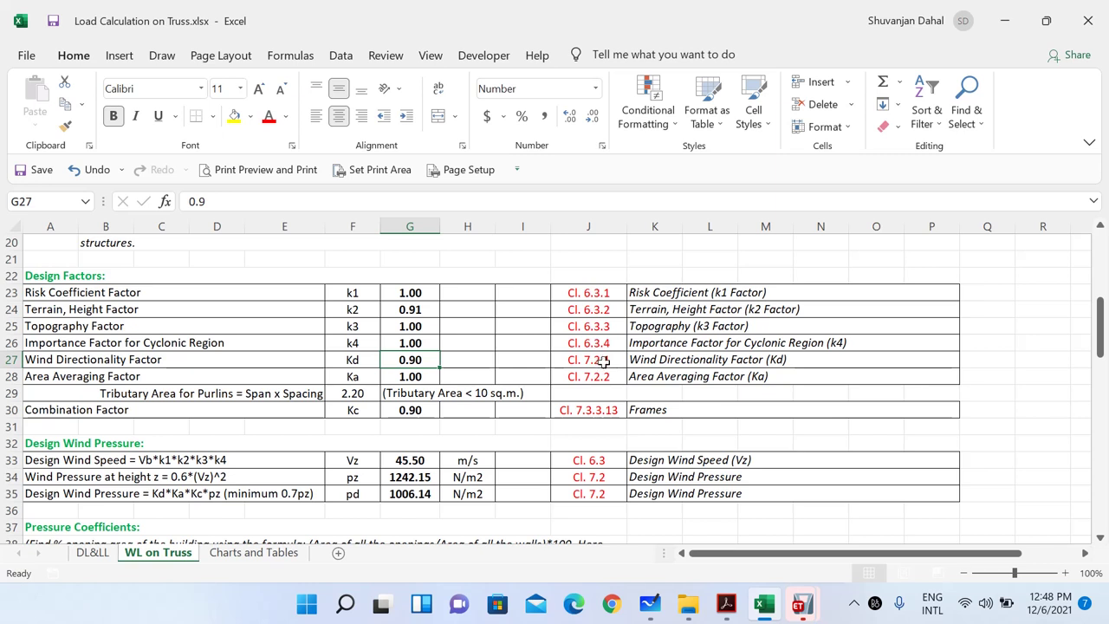
click(411, 376)
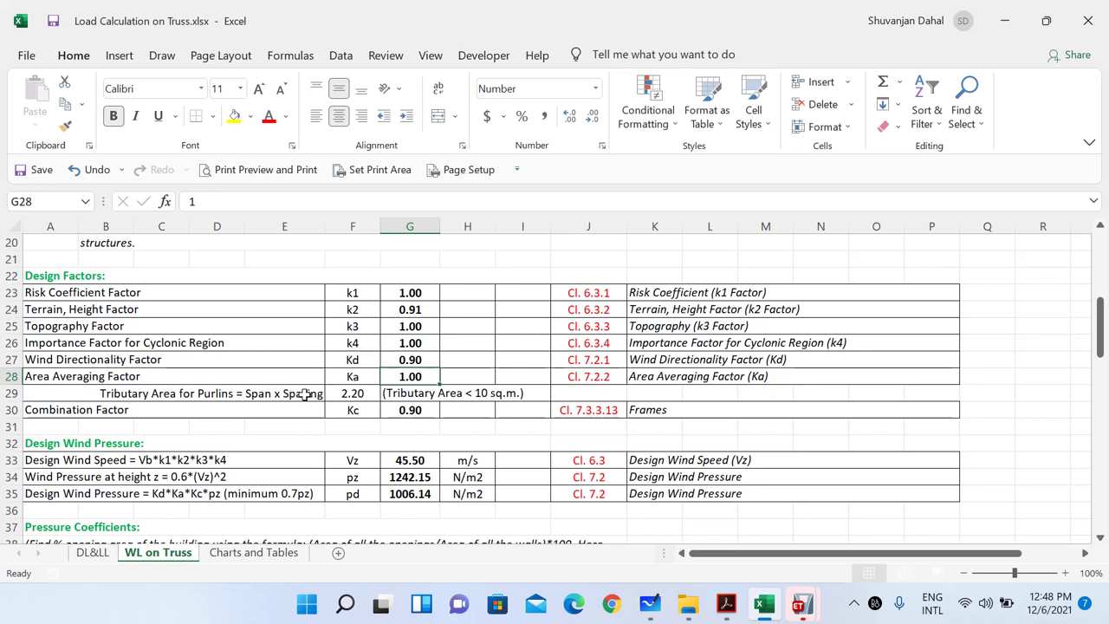
click(368, 392)
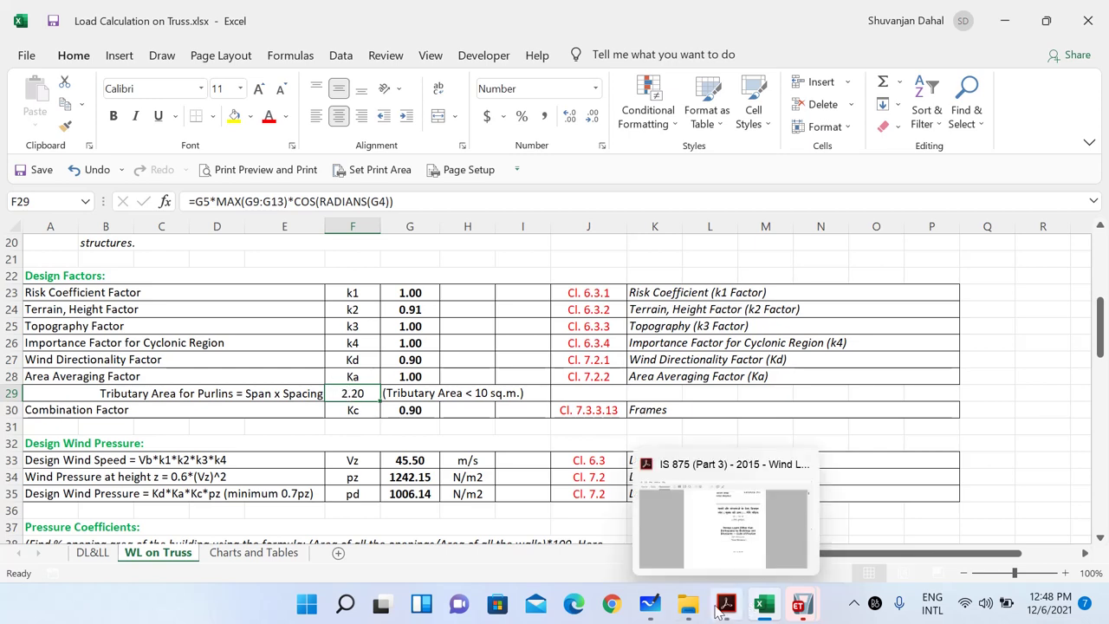
Switch to Microsoft Whiteboard and trace the truss's descending slope beyond the apex, drawing three slanted purlin lines from its top-chord nodes
click(650, 604)
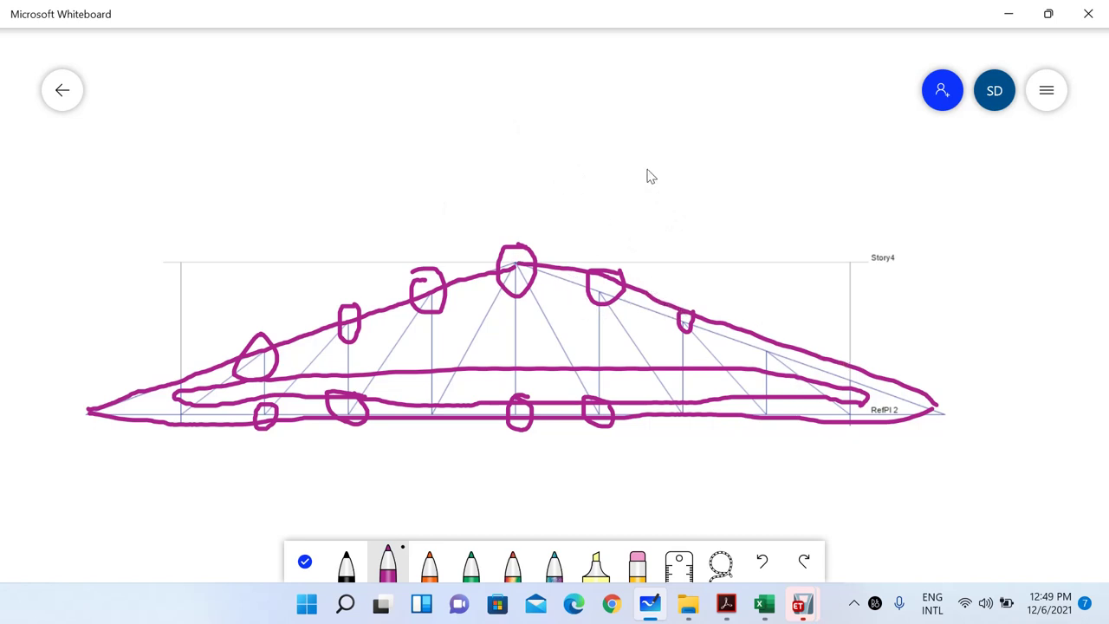
mouse_move(509, 276)
mouse_down()
mouse_move(633, 300)
mouse_move(929, 413)
mouse_up()
drag(590, 301, 750, 146)
drag(685, 323, 854, 150)
drag(762, 349, 914, 198)
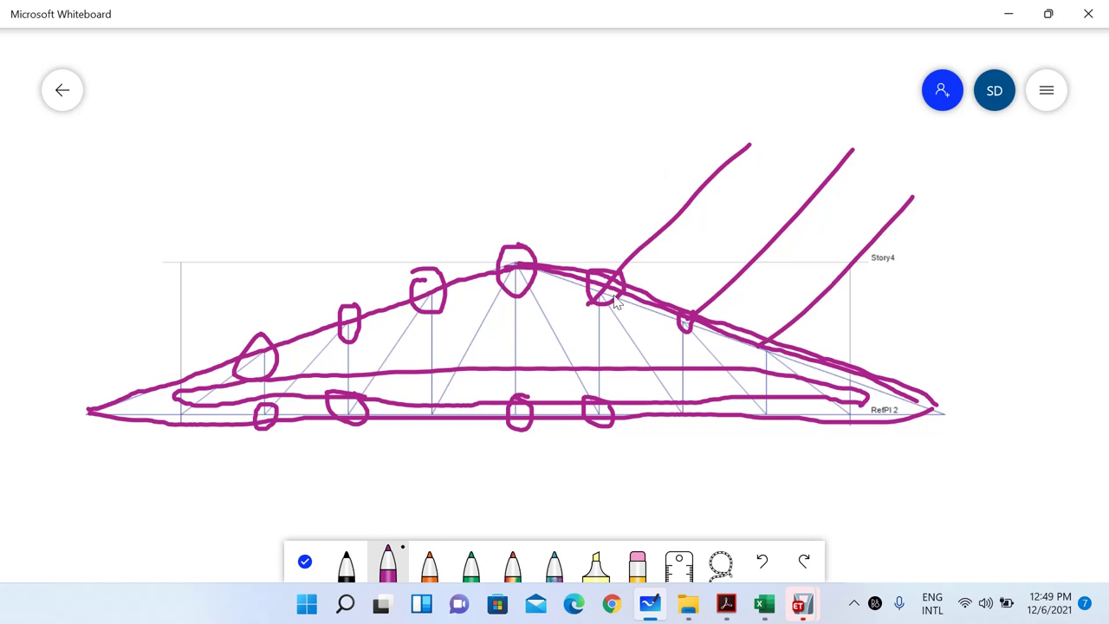
Sketch the roof surface outline from the apex, thicken two purlin lines and mark the spacing between adjacent purlin lines
mouse_move(524, 265)
mouse_down()
mouse_move(912, 259)
mouse_move(951, 388)
mouse_up()
drag(610, 300, 726, 126)
drag(850, 140, 698, 319)
drag(795, 216, 857, 268)
drag(798, 193, 789, 239)
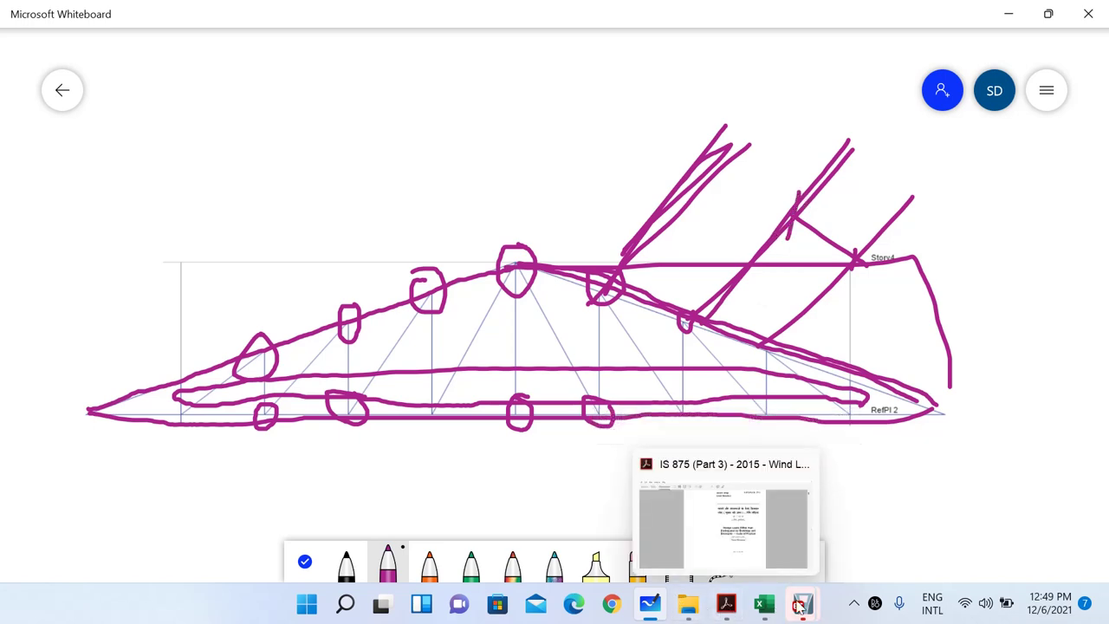
Switch back to Excel and inspect the truss spacings between Grids A and F, focusing on the spacing between Grids C and D
click(765, 604)
scroll(389, 359, up, 6)
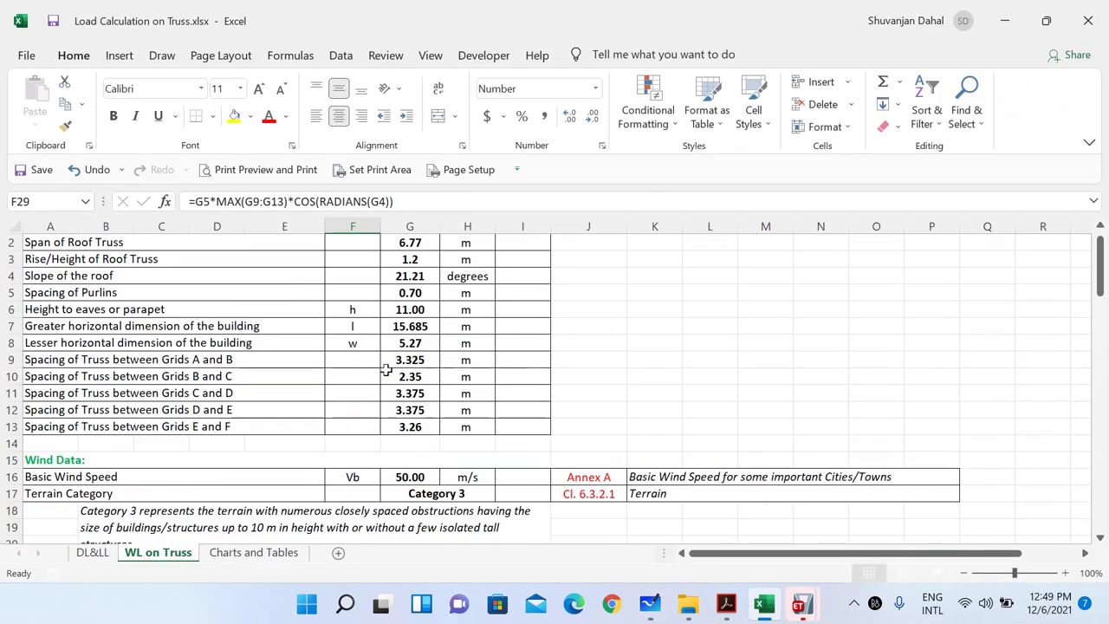
drag(192, 382, 532, 452)
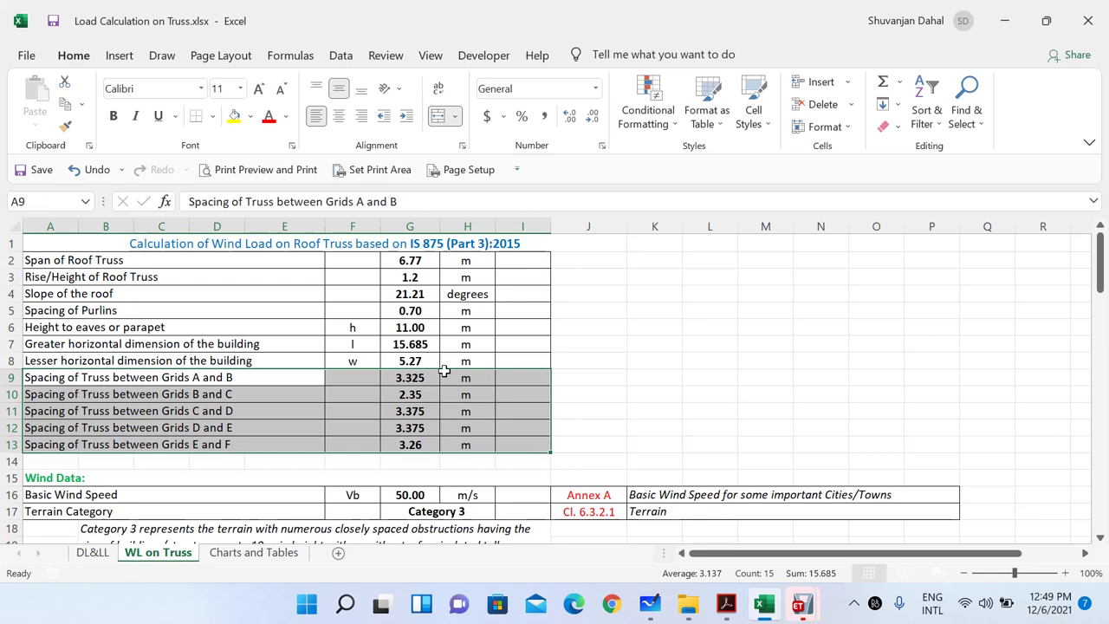
click(410, 411)
Check the spacing of purlins and relate it to the Span x Spacing tributary area formula under the area averaging factor
scroll(438, 321, down, 3)
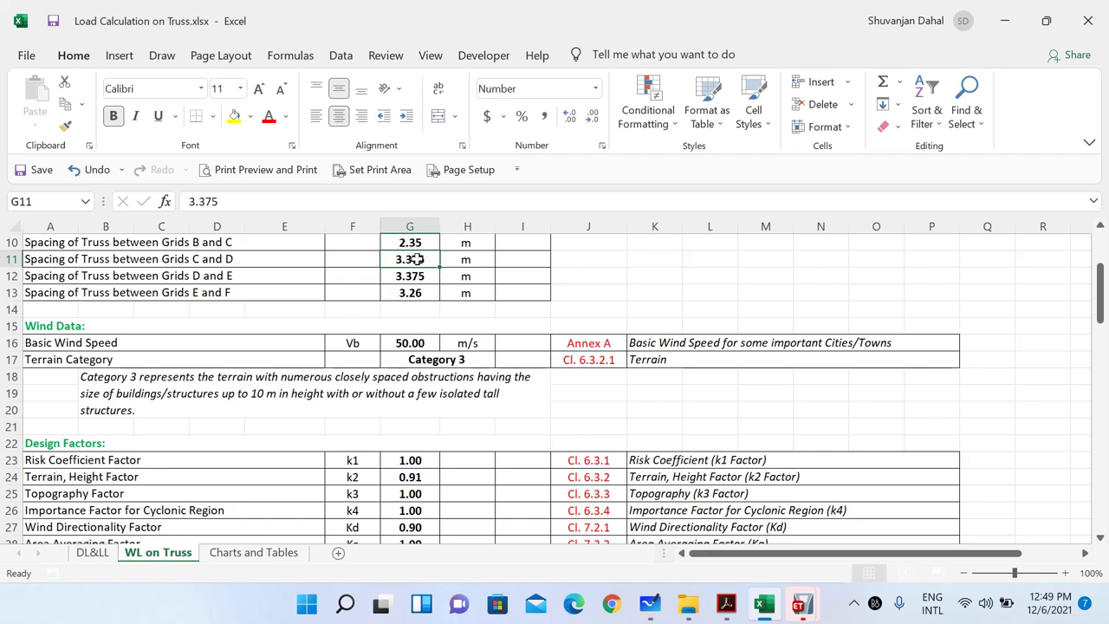
scroll(418, 260, up, 2)
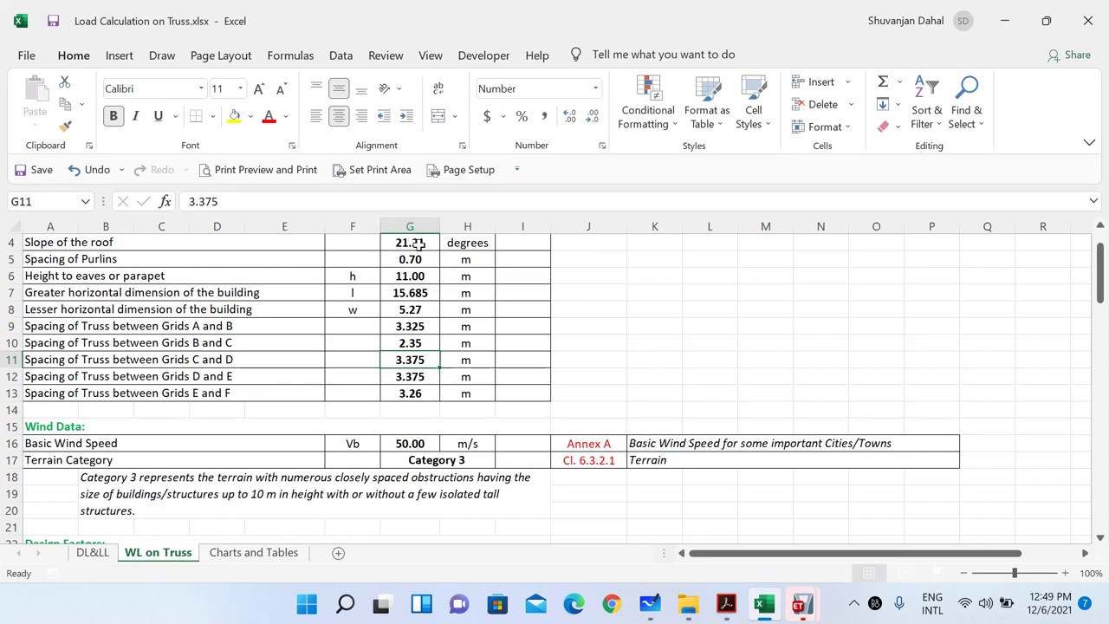
scroll(410, 314, down, 2)
scroll(408, 314, up, 2)
click(427, 261)
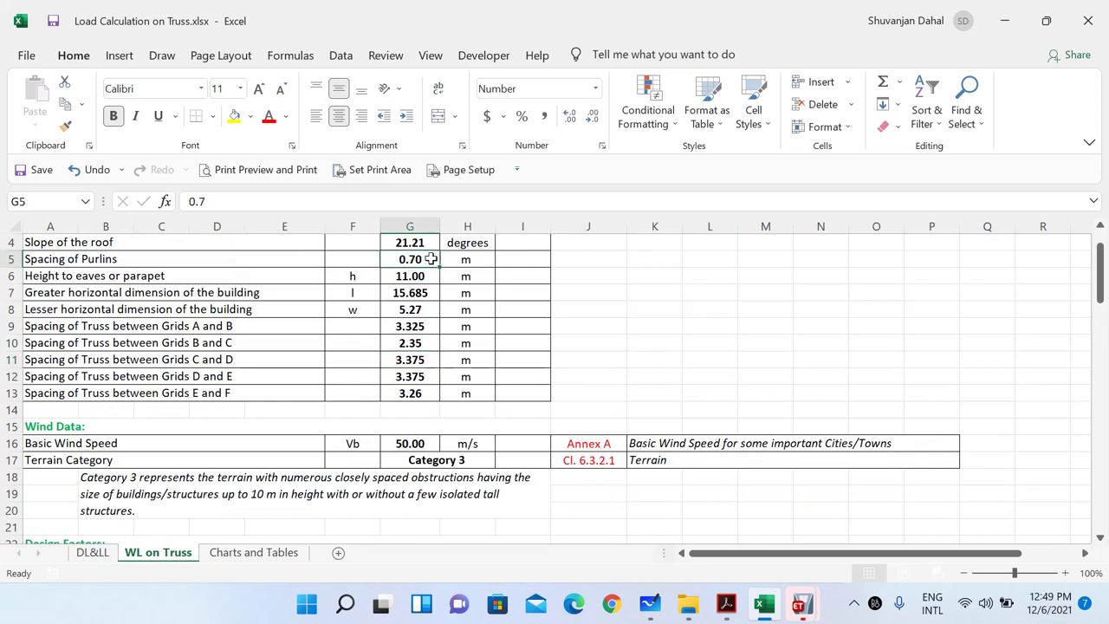
scroll(431, 260, down, 5)
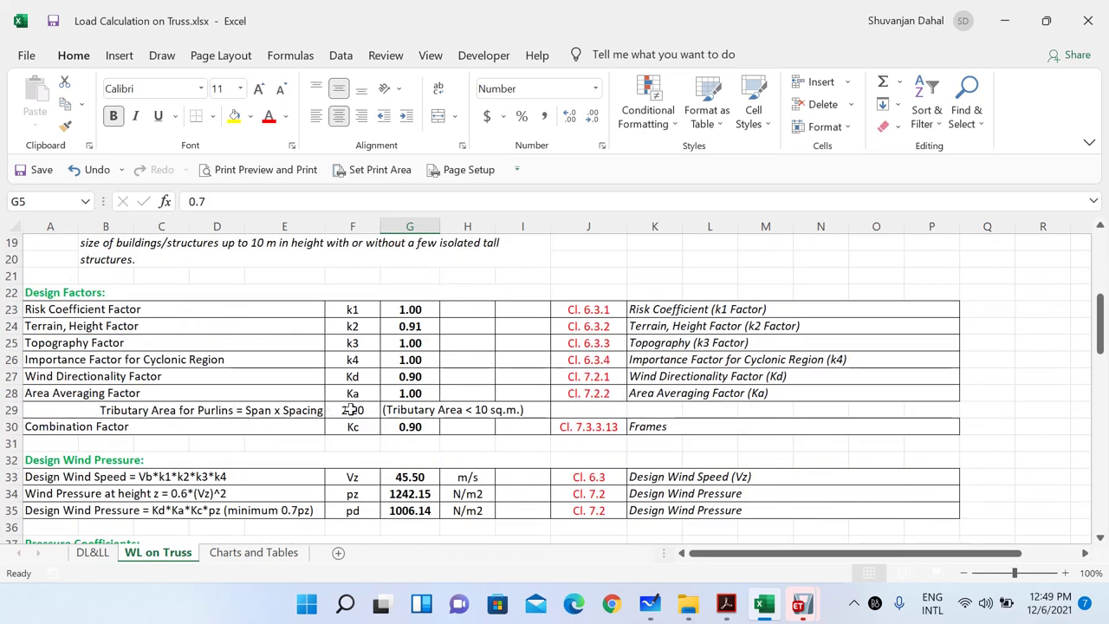
click(359, 410)
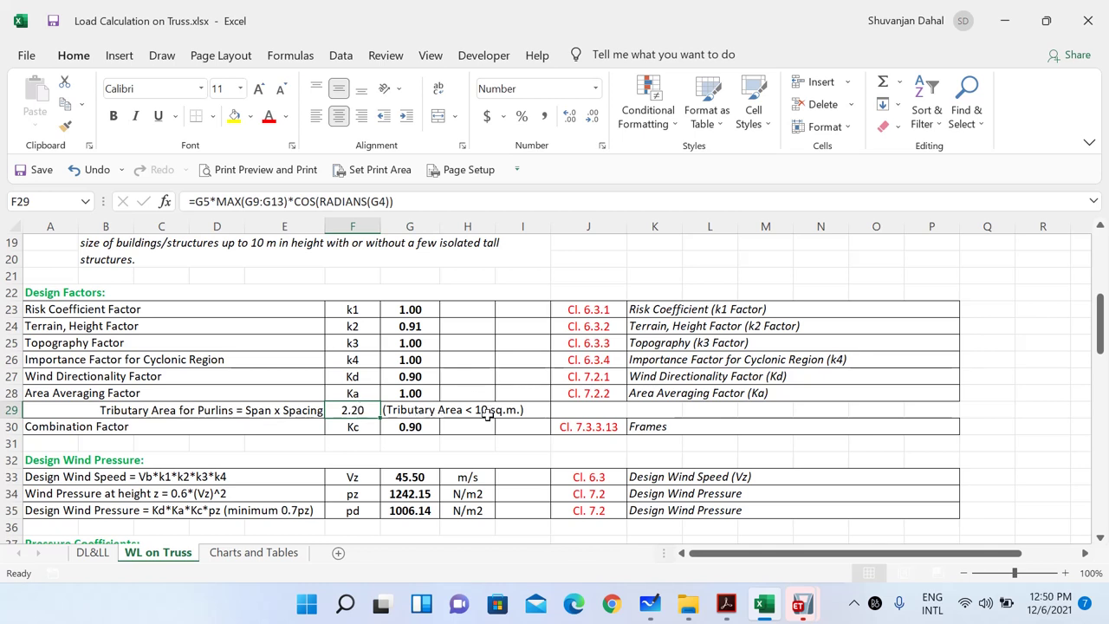
Check the purlin tributary area against Table 4 Area Averaging Factor on the Charts and Tables sheet, returning to WL on Truss
click(217, 556)
scroll(157, 379, down, 4)
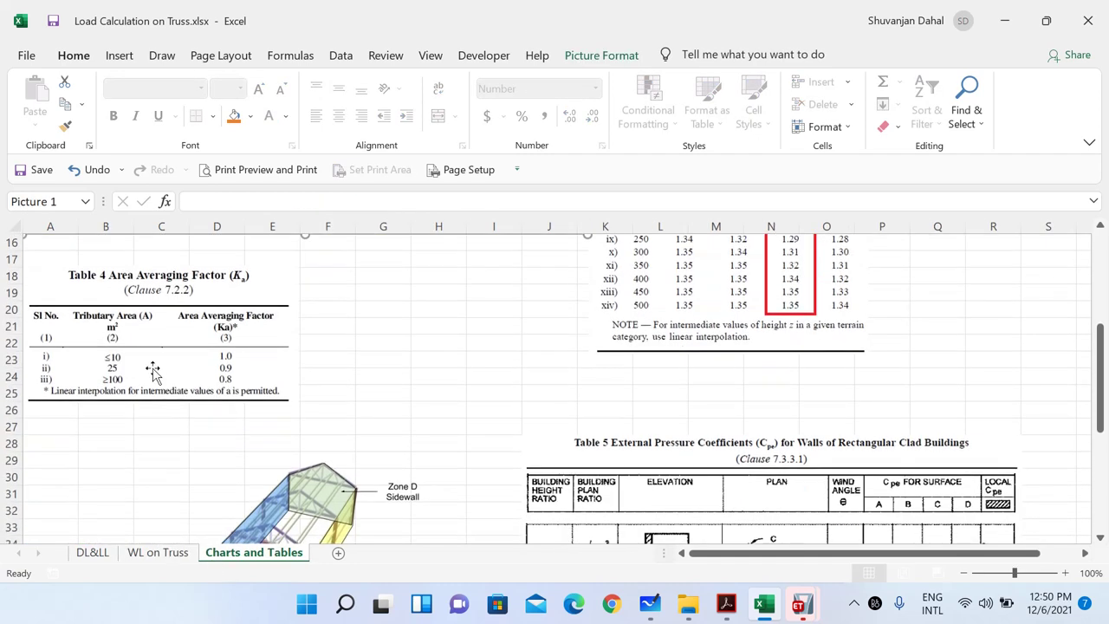
click(104, 298)
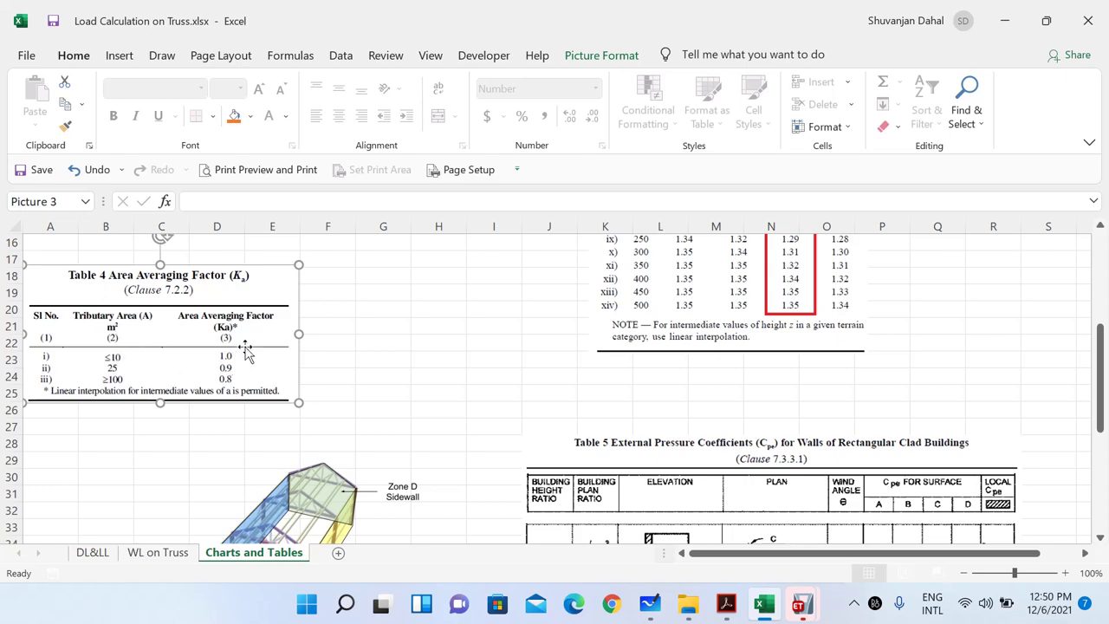
click(160, 552)
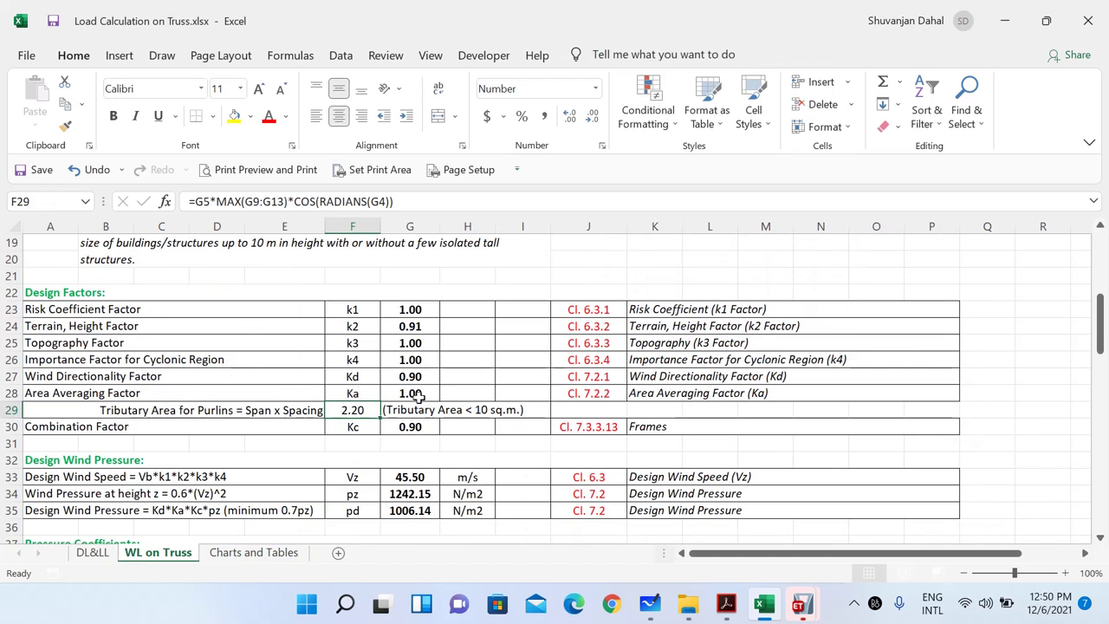
Review the combination factor Kc and its Cl. 7.3.3.13 reference for frames
click(407, 426)
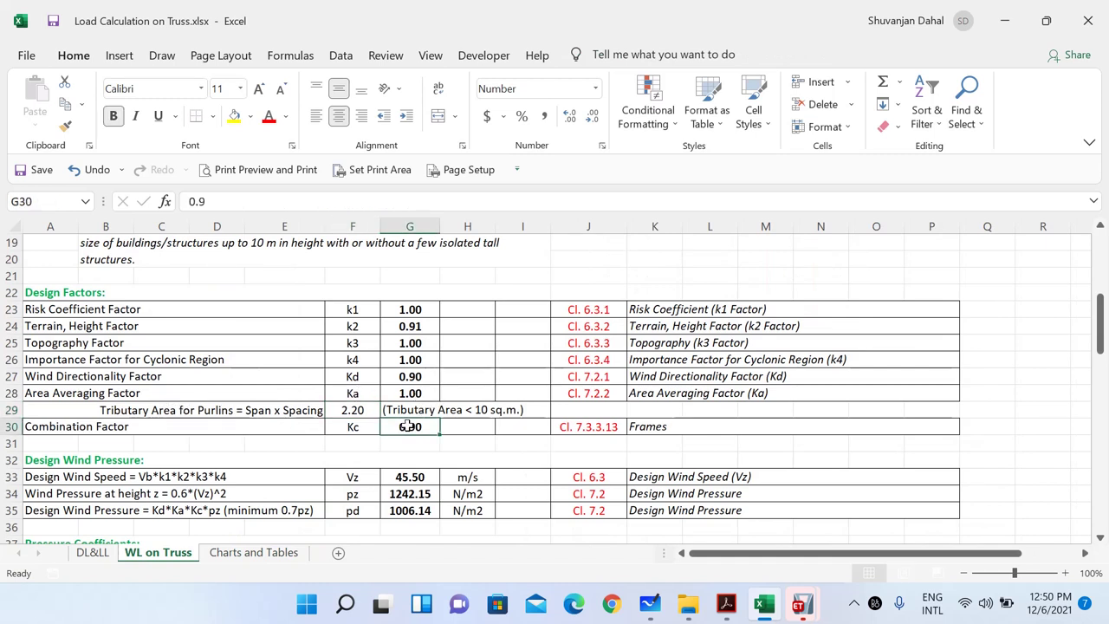
click(610, 431)
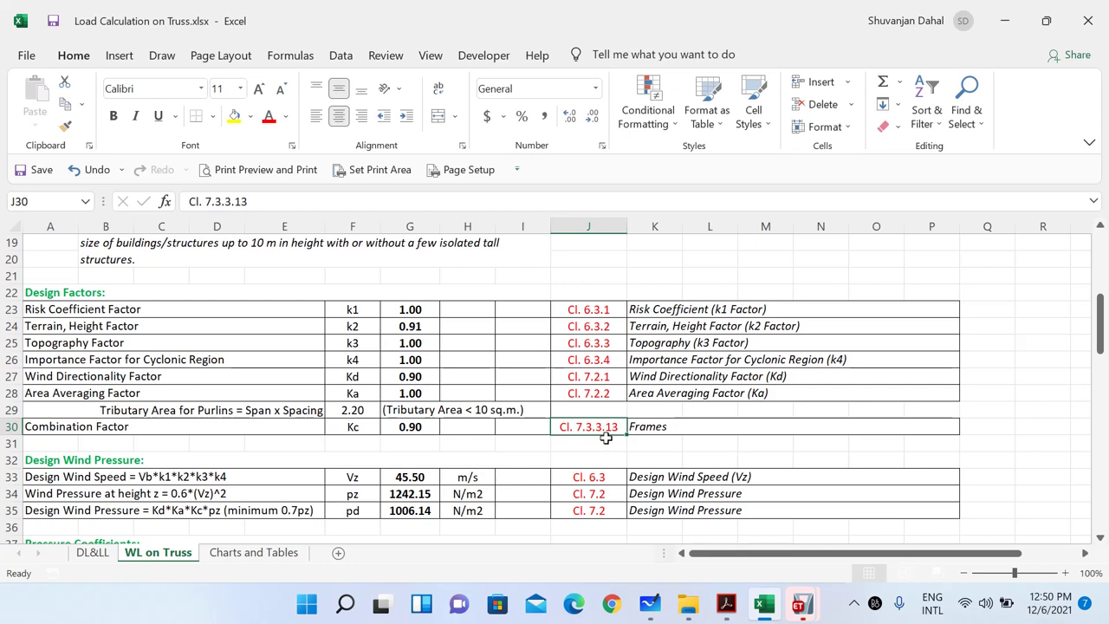
scroll(321, 403, down, 2)
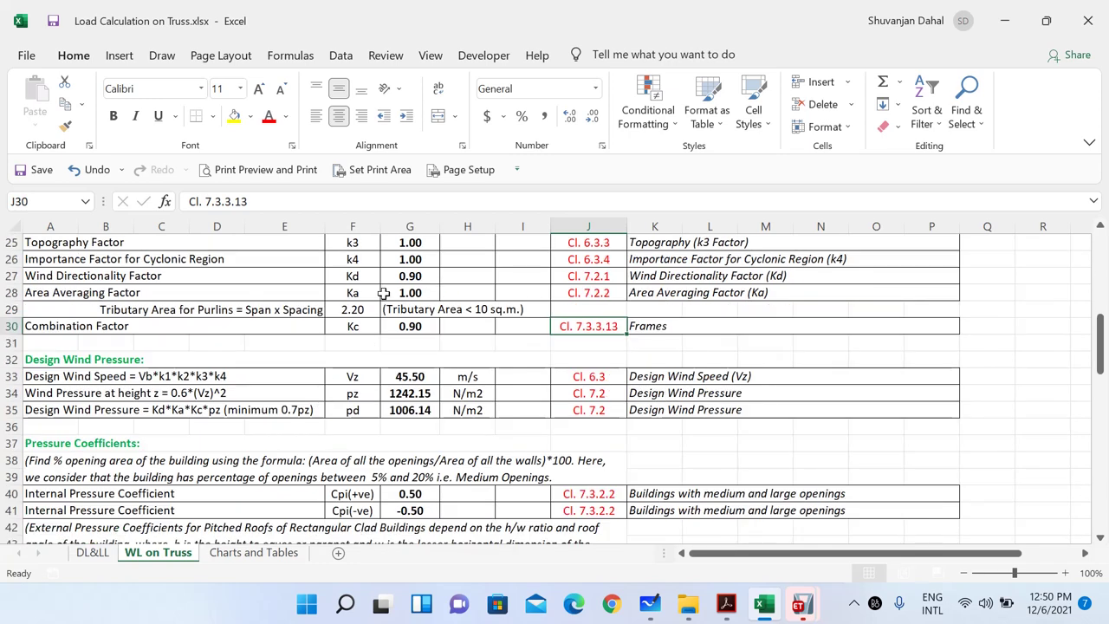
scroll(413, 293, up, 1)
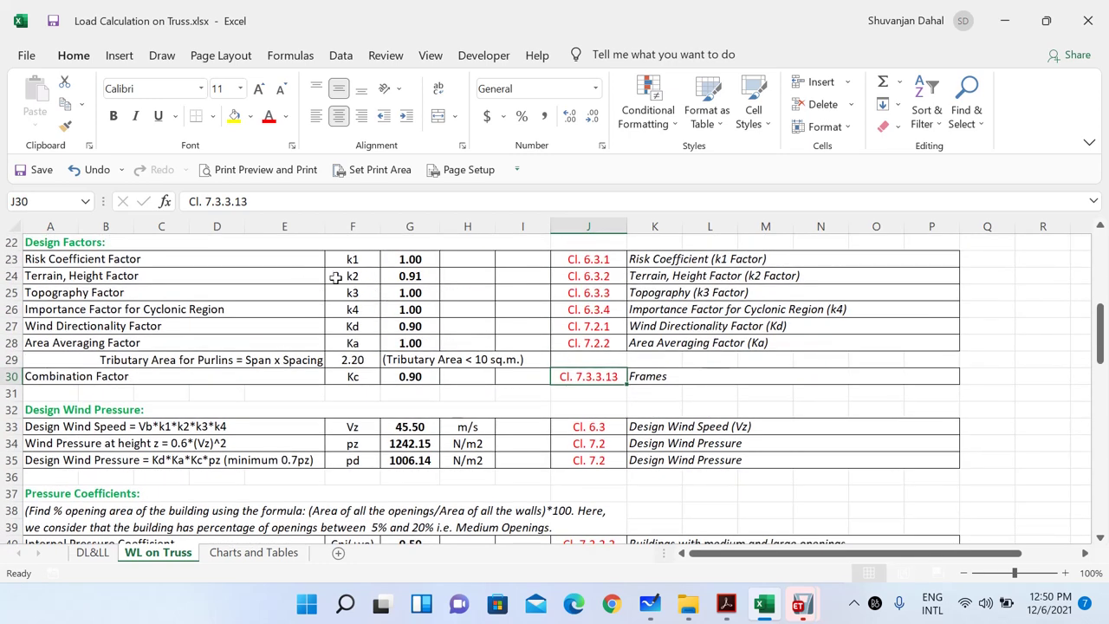
Trace the design wind speed formula Vb*k1*k2*k3*k4 back to the basic wind speed and the k1 to k4 factors
click(147, 431)
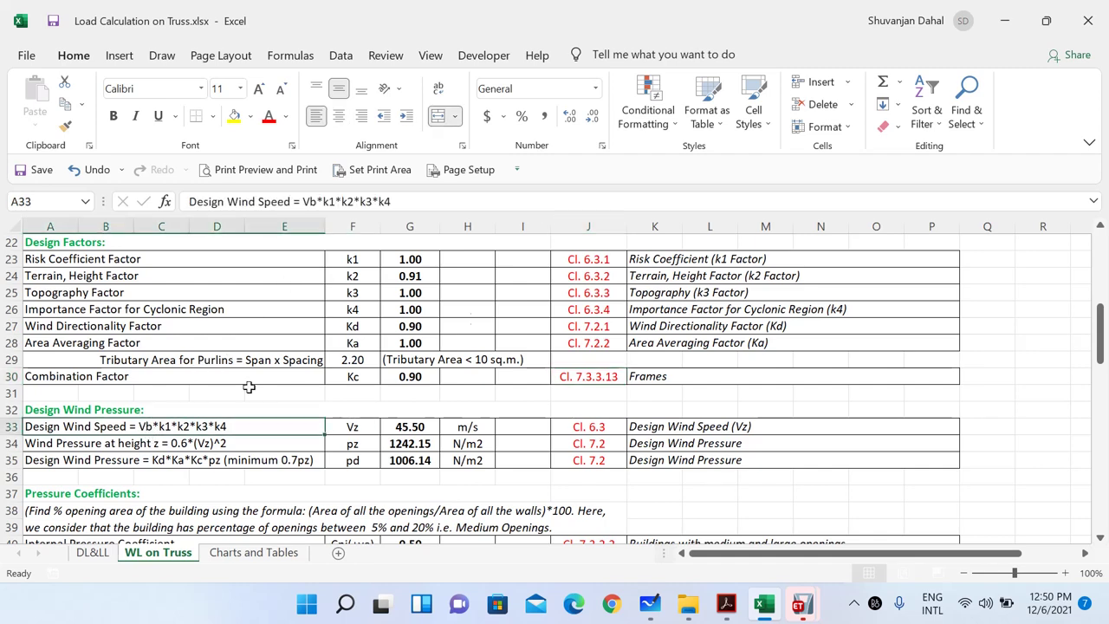
scroll(438, 333, up, 2)
scroll(439, 332, up, 2)
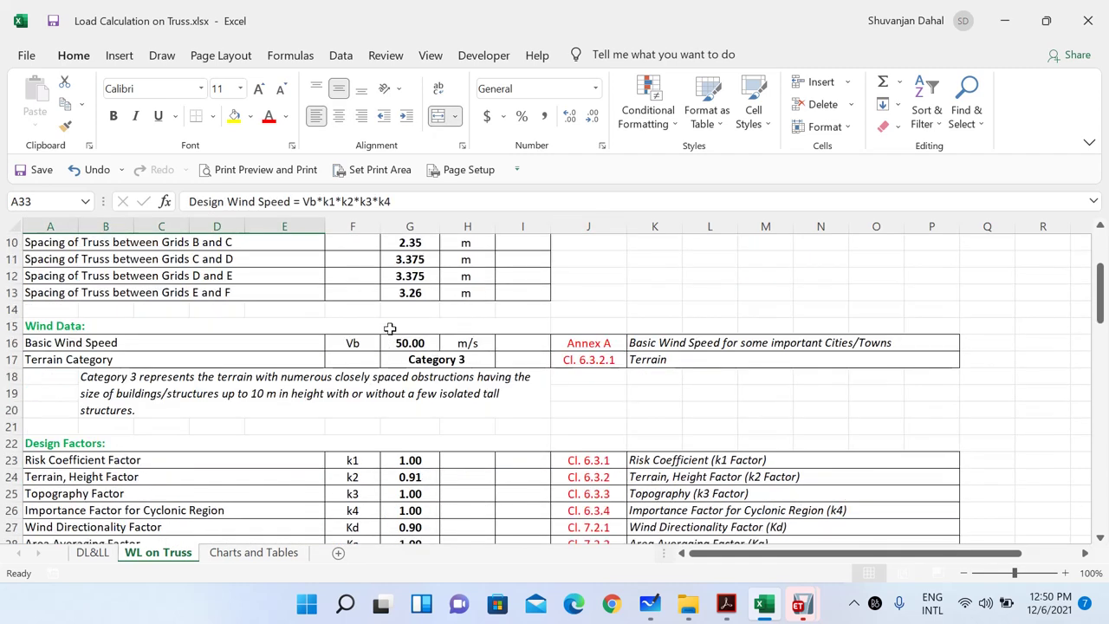
scroll(375, 395, down, 1)
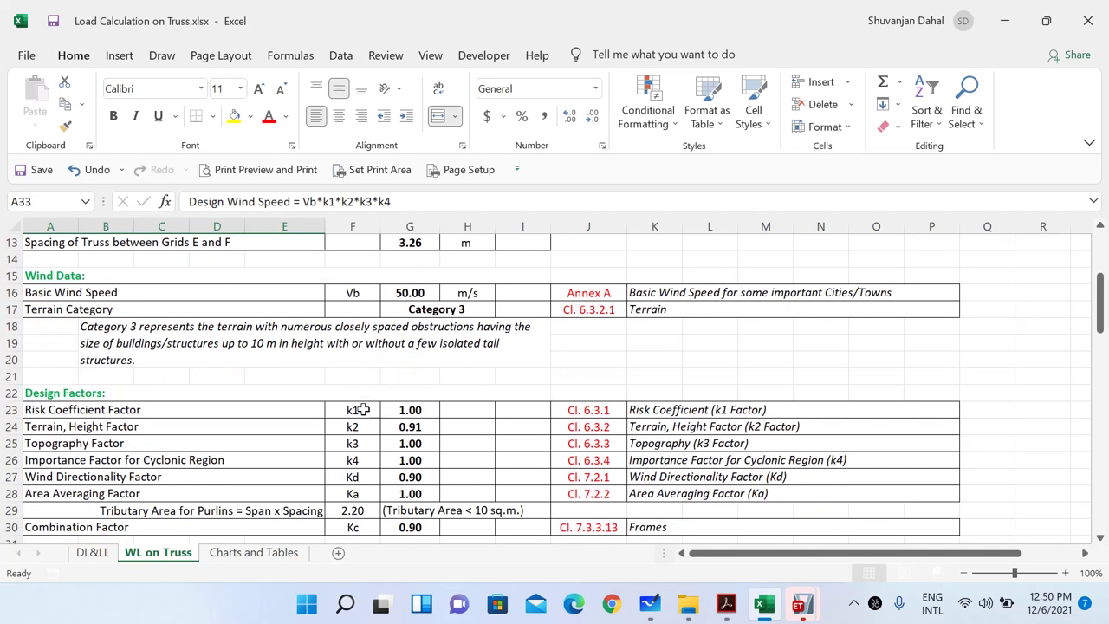
scroll(378, 384, down, 3)
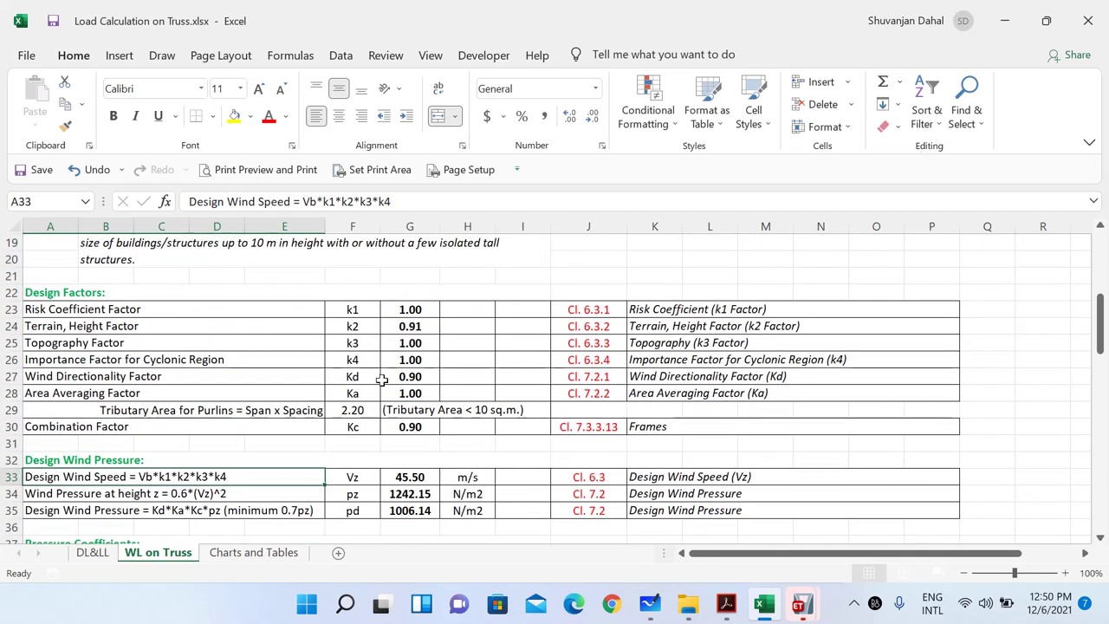
click(427, 427)
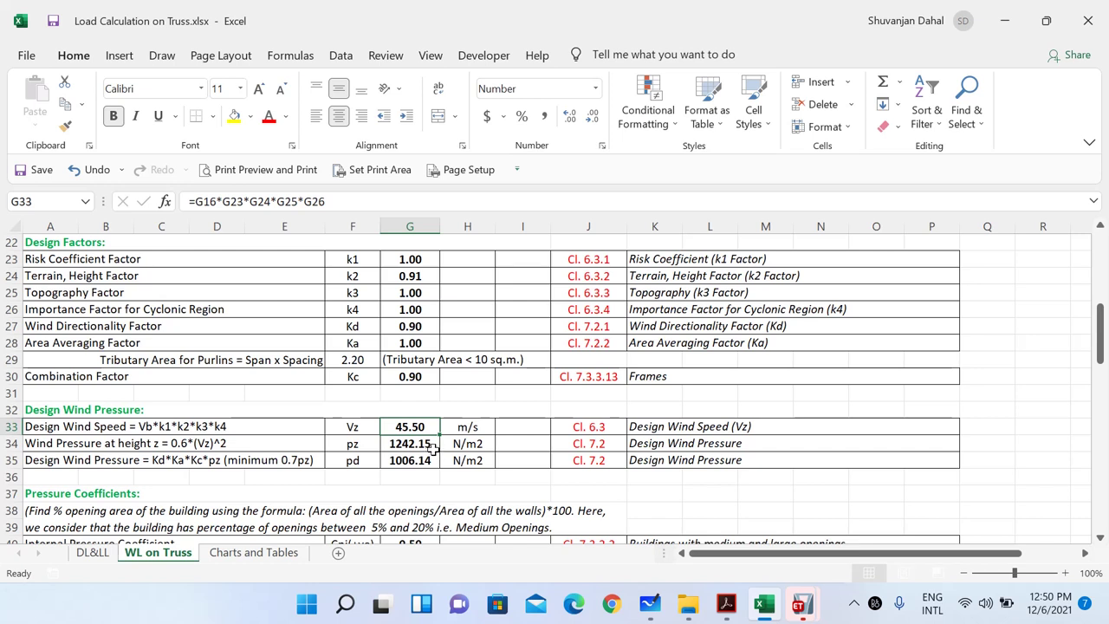
Examine the wind pressure at height z and design wind pressure formulas with the Cl. 6.3 and Cl. 7.2 references
click(358, 445)
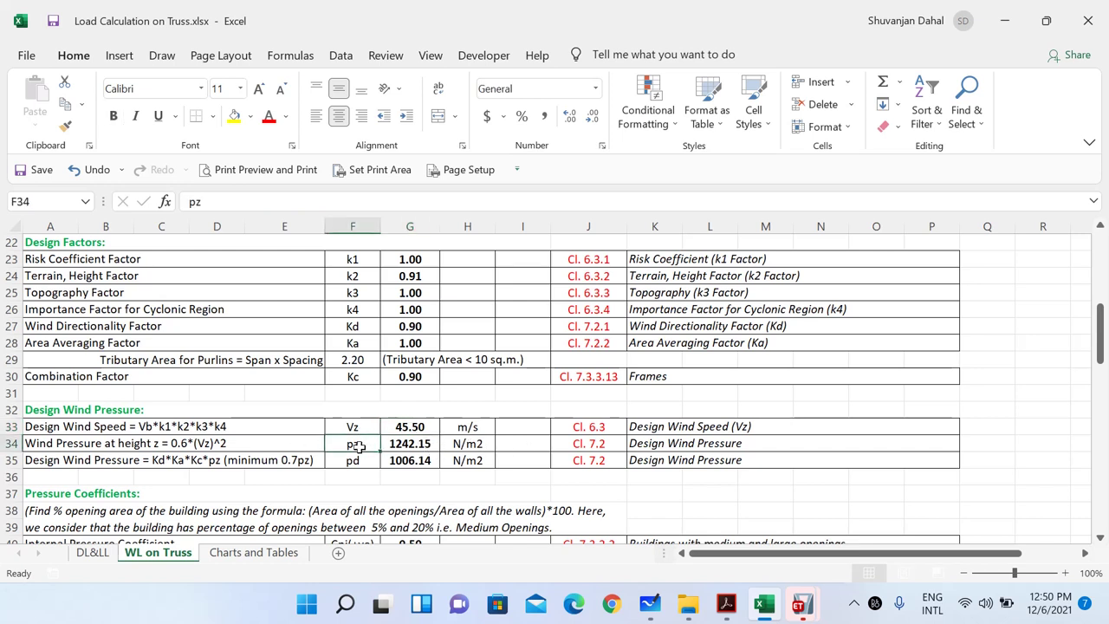
click(167, 462)
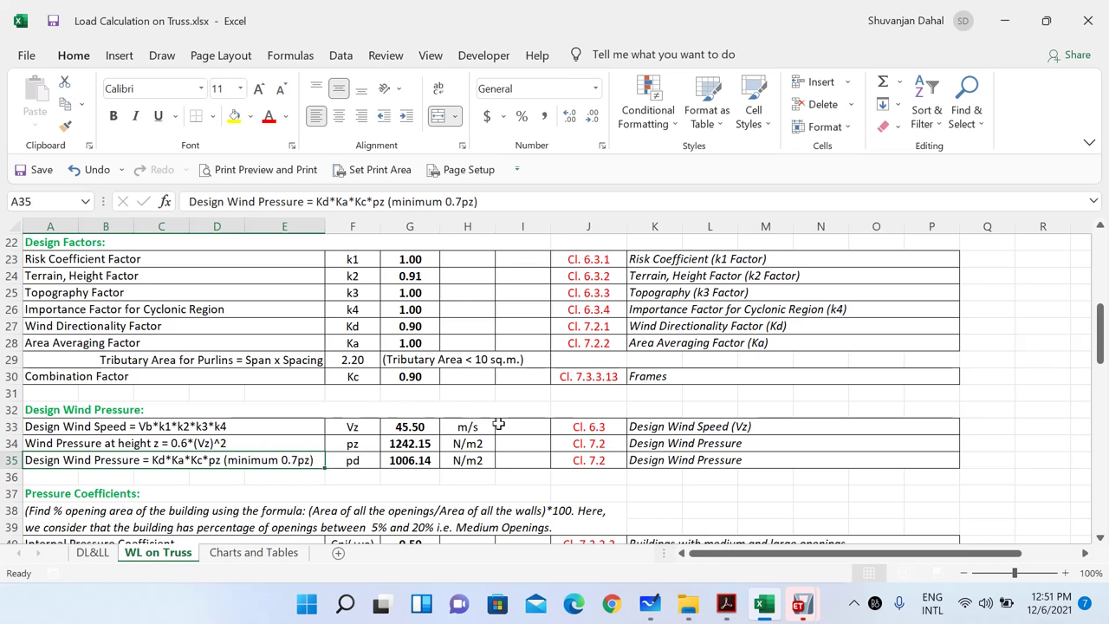
click(608, 427)
drag(605, 447, 602, 460)
key(ctrl+c)
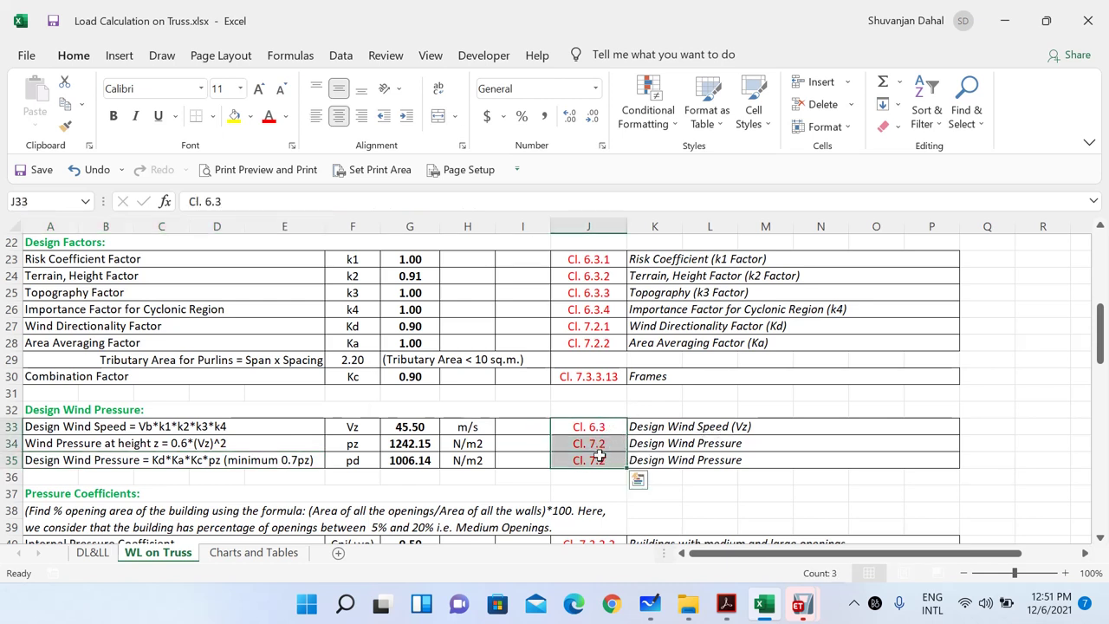
Read the note on percentage of wall openings and inspect the internal pressure coefficients Cpi(+ve) and Cpi(-ve)
scroll(437, 446, down, 2)
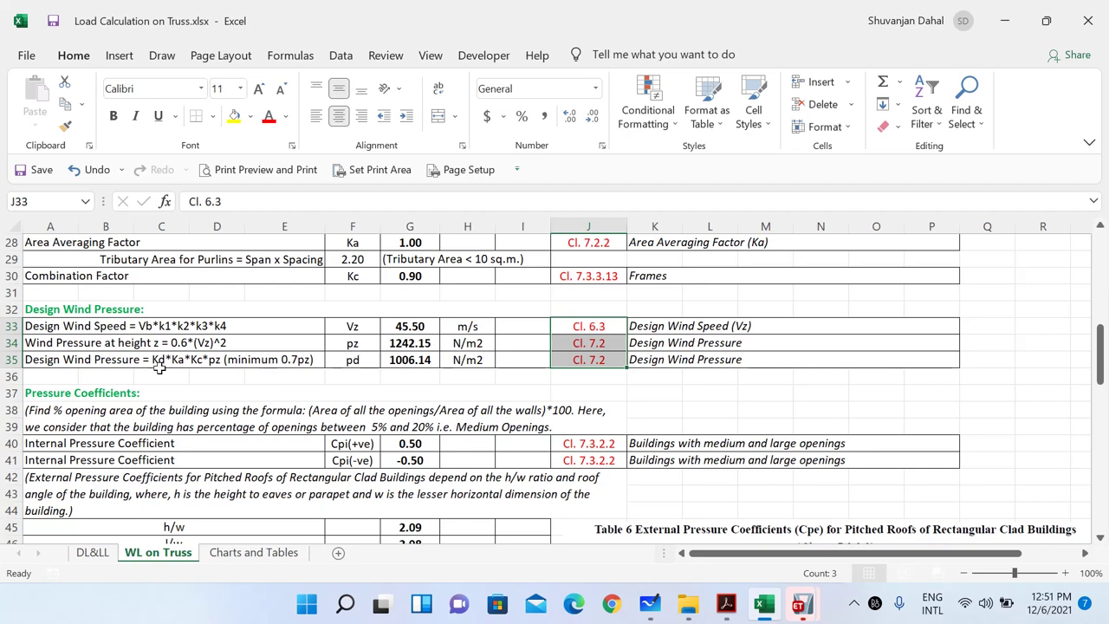
scroll(86, 395, down, 1)
key(ctrl+v)
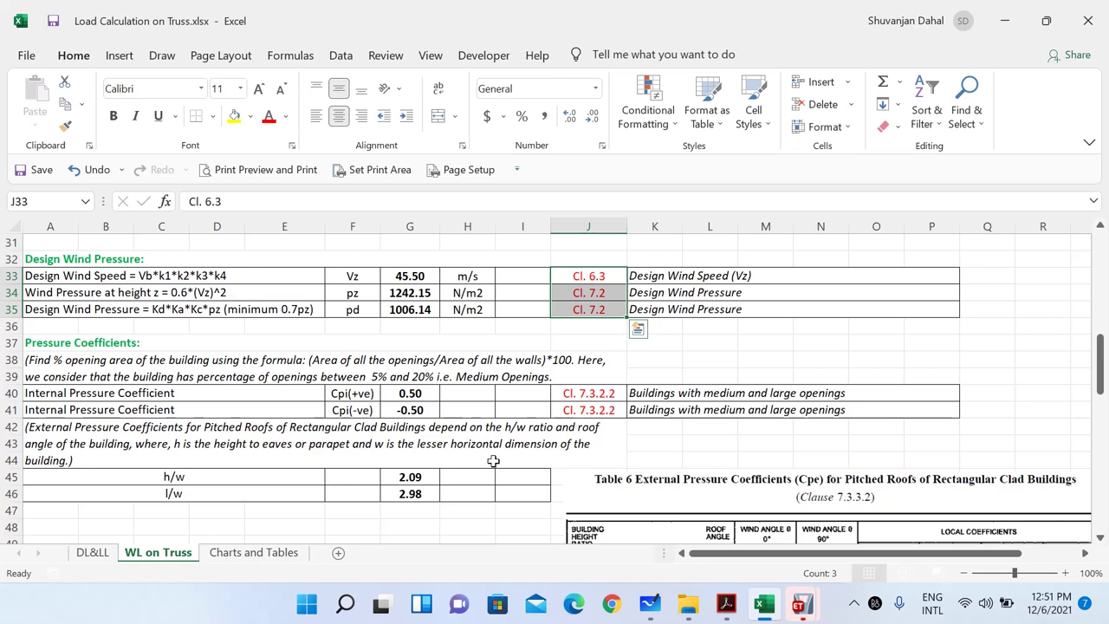
key(Escape)
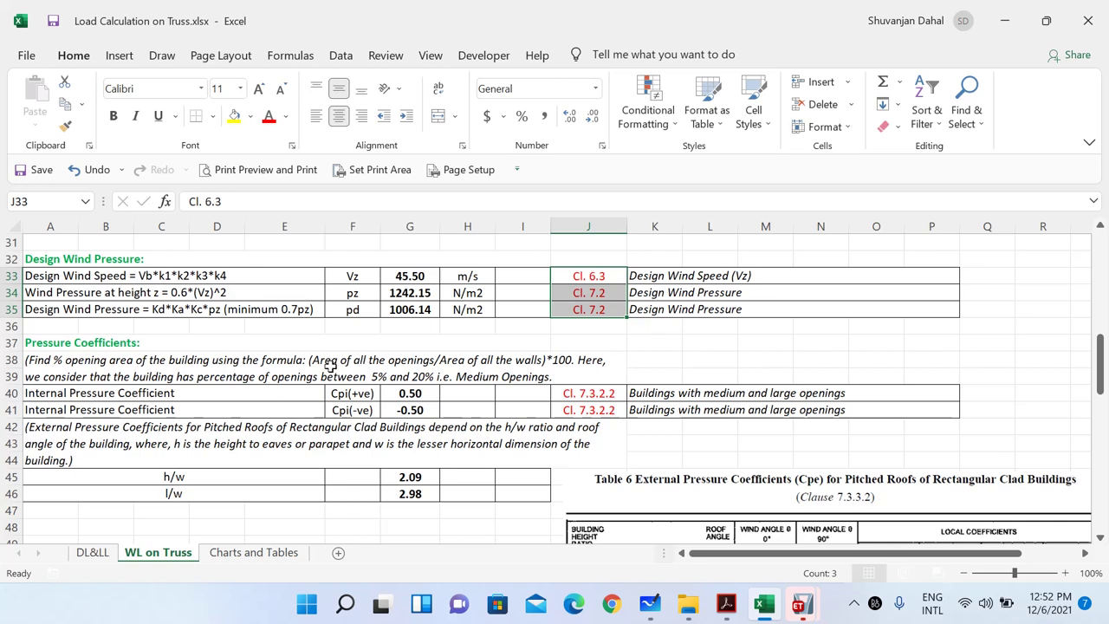
click(406, 364)
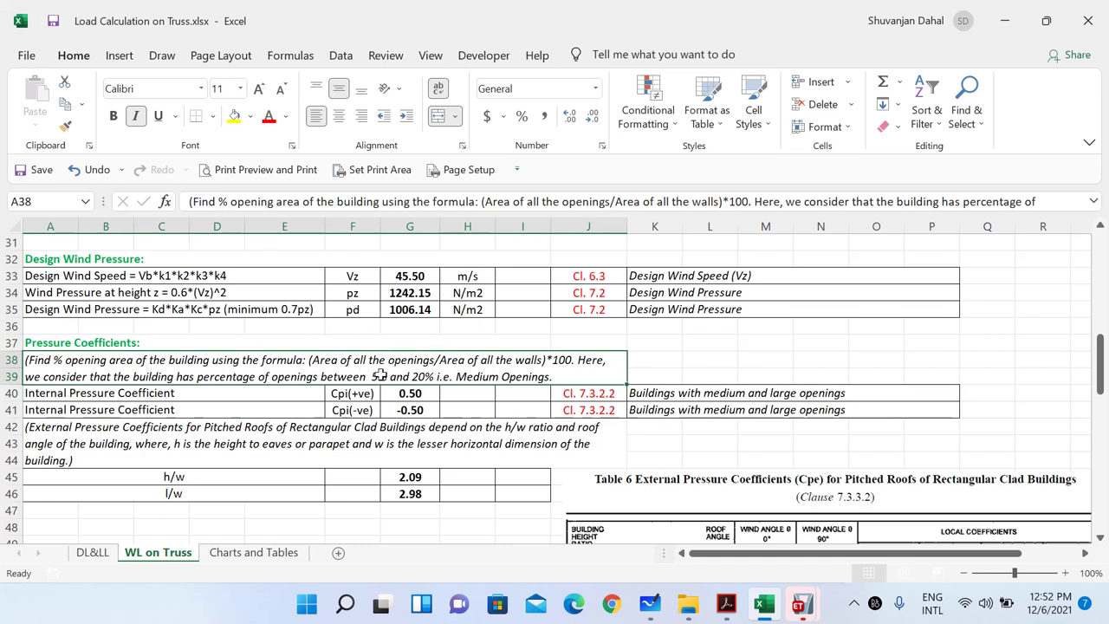
click(350, 397)
click(351, 404)
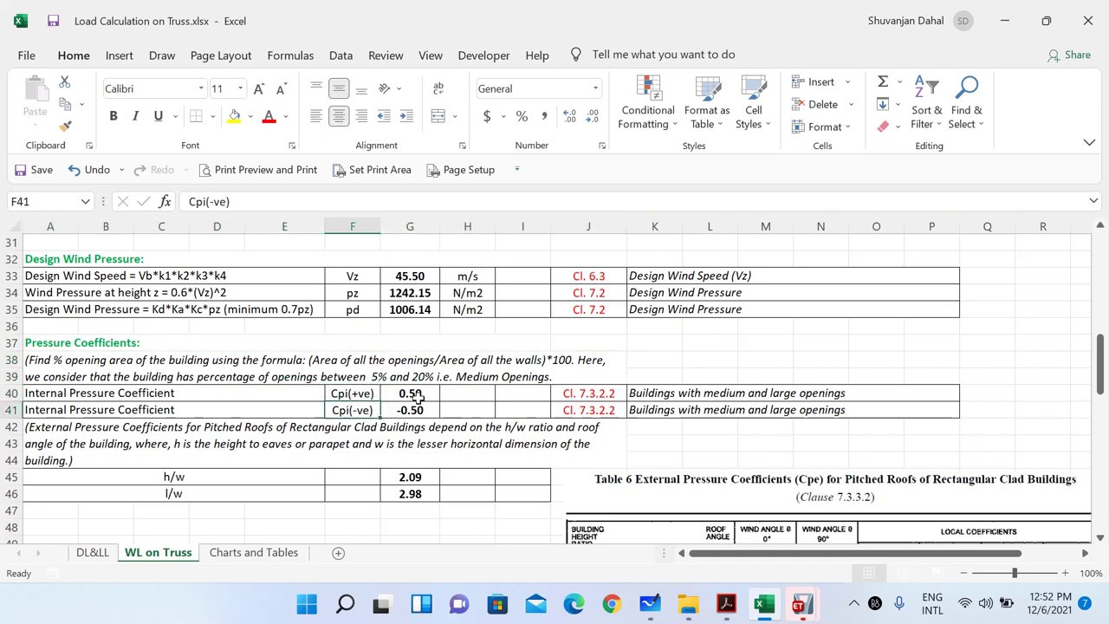
Check the Cl. 7.3.2.2 references for the internal pressure coefficients against the wall openings note and the Cpi(+ve) and Cpi(-ve) values
drag(596, 394, 598, 410)
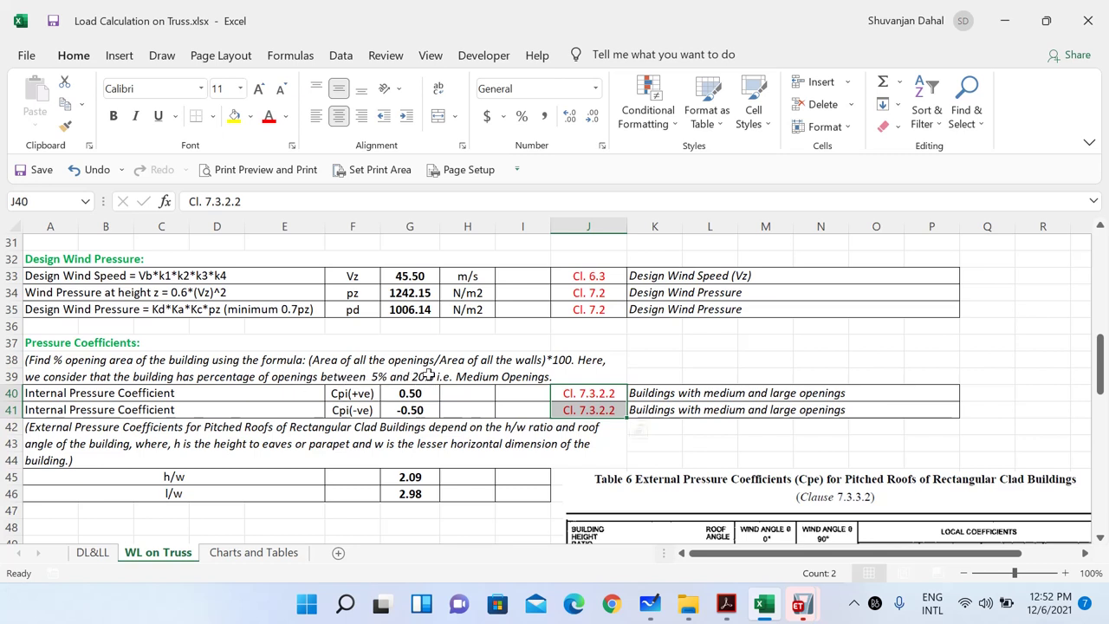
click(489, 372)
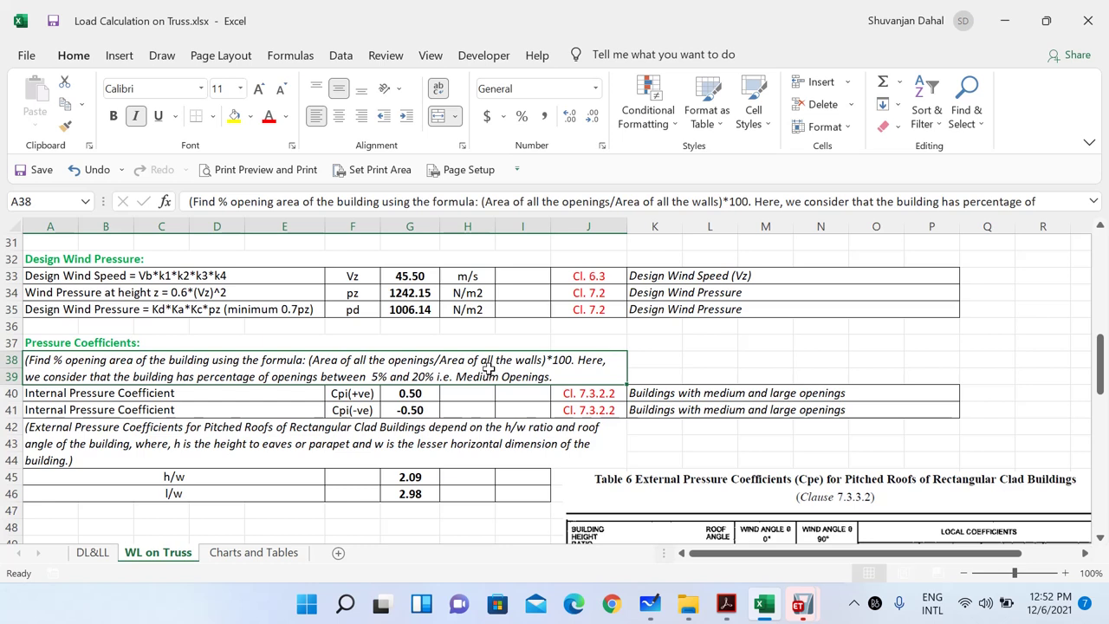
click(403, 396)
click(415, 410)
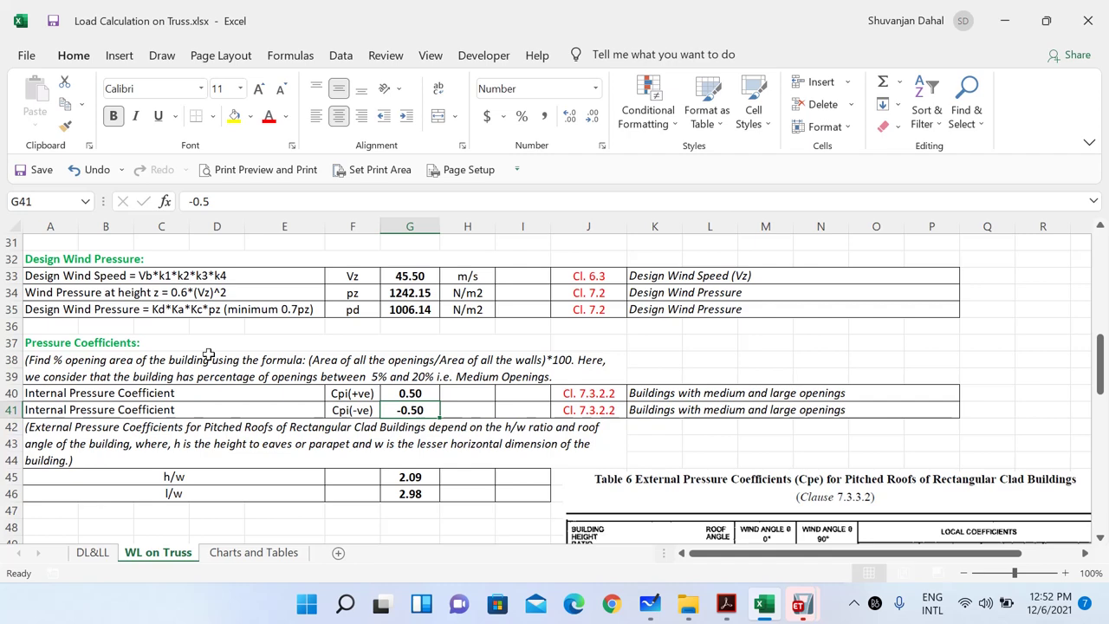
Read the note on external pressure coefficients for pitched roofs and locate the h/w ratio row
scroll(235, 446, down, 1)
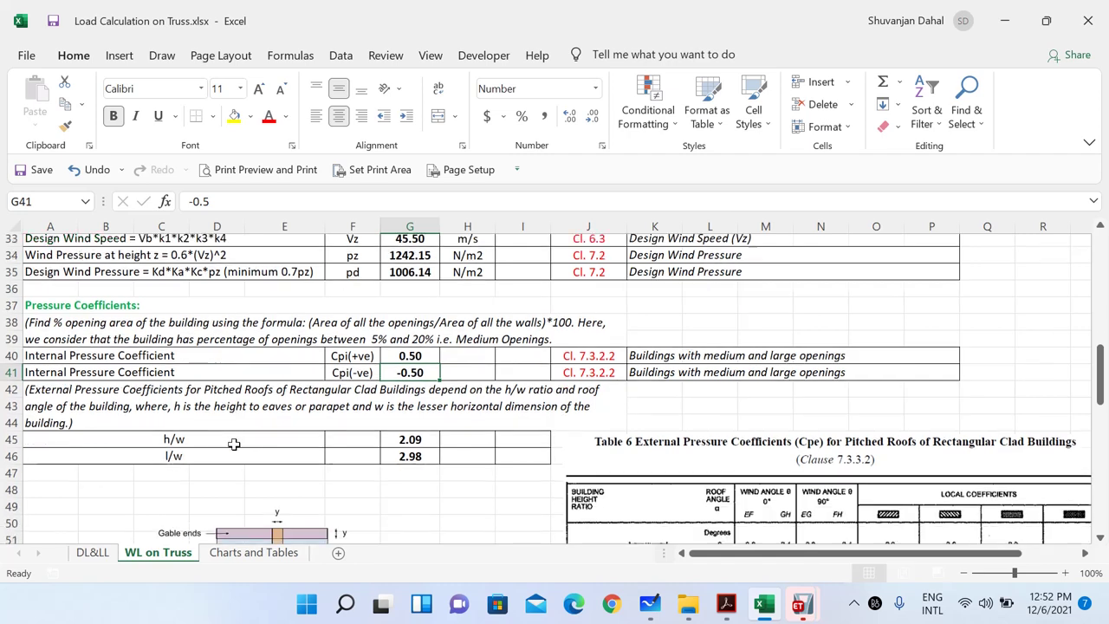
click(183, 383)
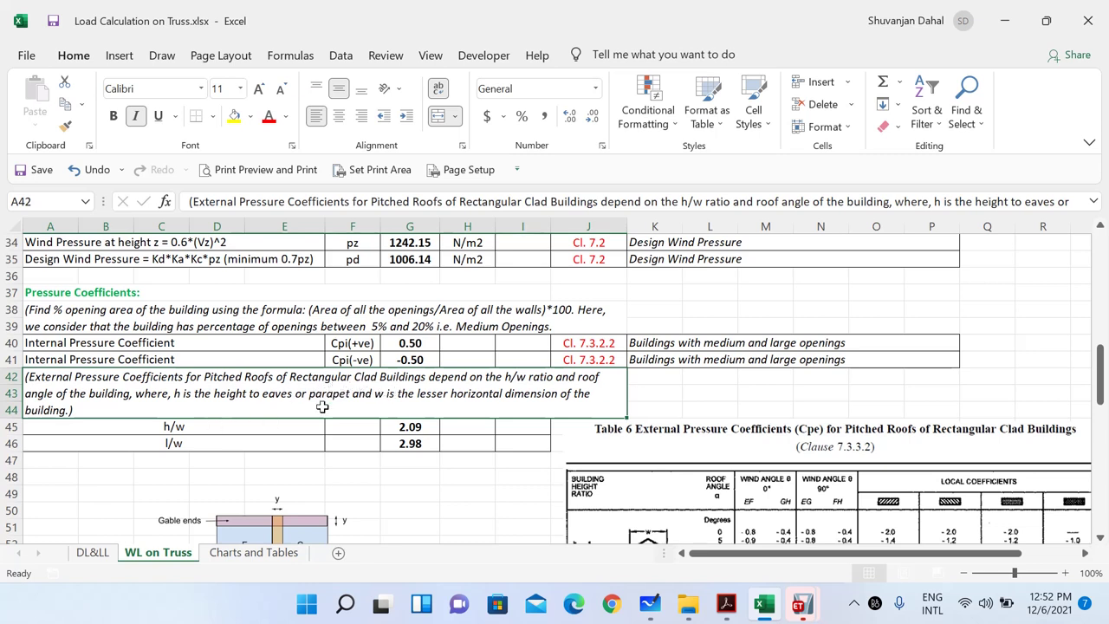
click(197, 427)
Trace the h/w ratio back to the height to eaves and lesser horizontal dimension, and check the roof slope formula
scroll(191, 423, up, 11)
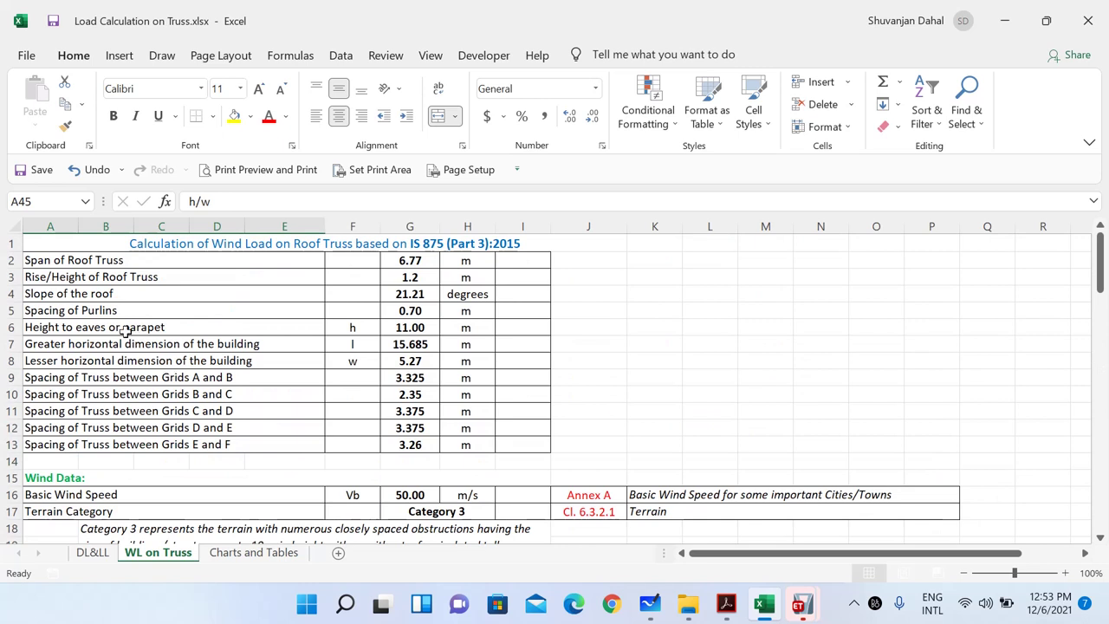
click(138, 327)
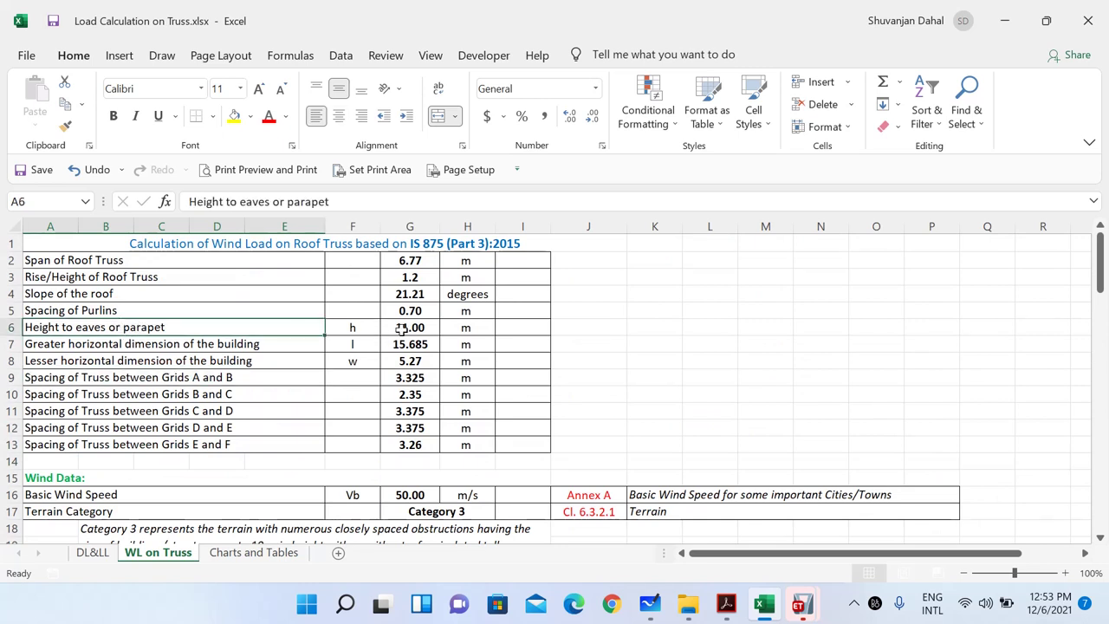
click(398, 328)
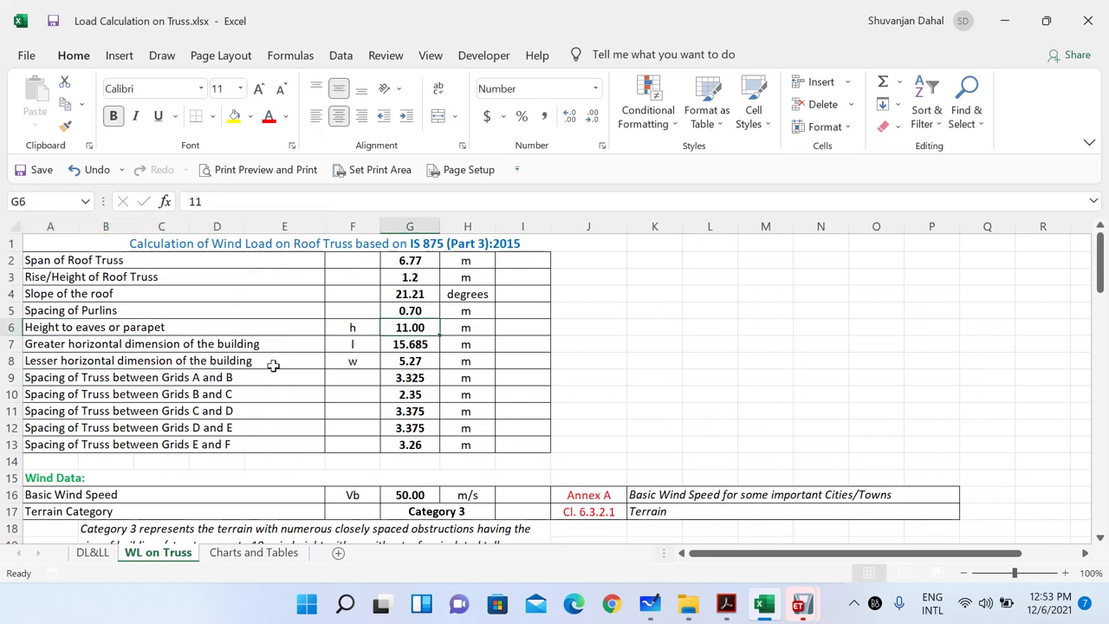
click(138, 360)
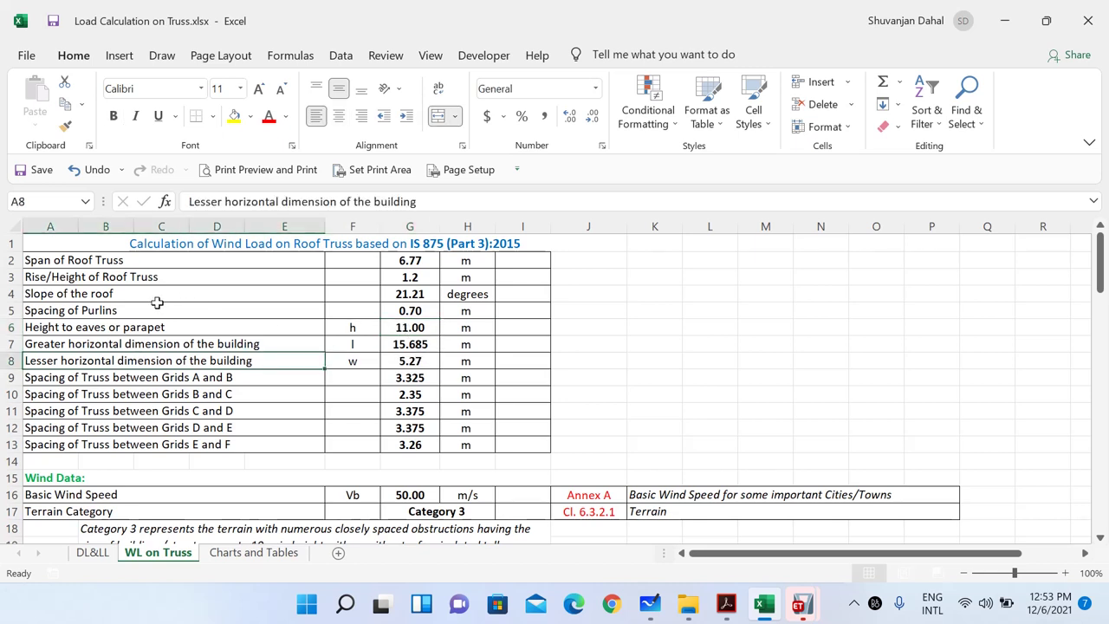
click(423, 294)
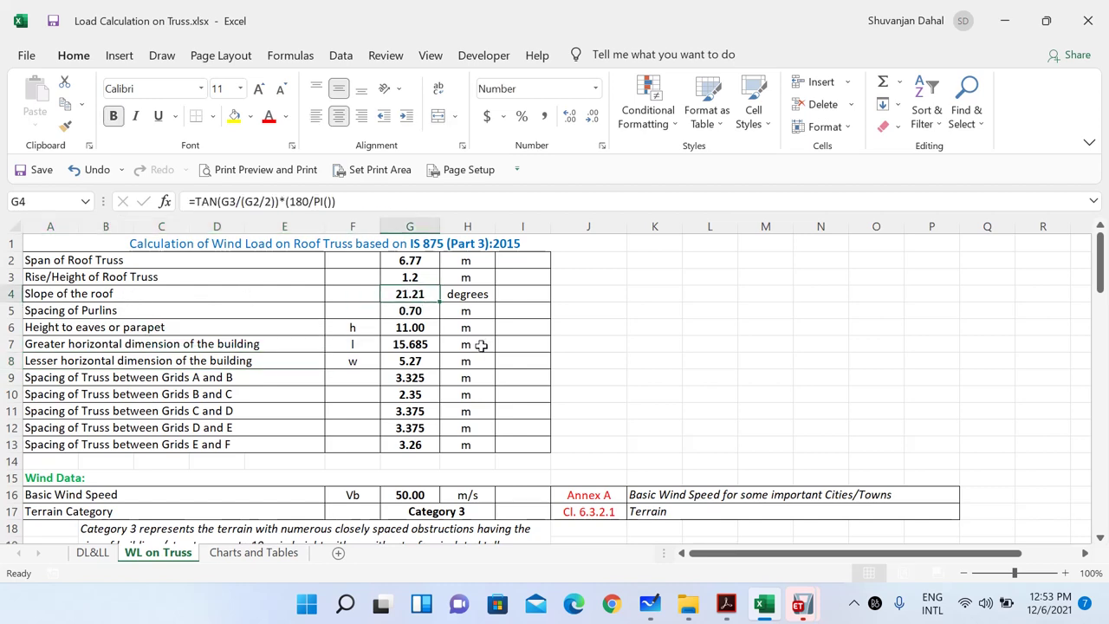
scroll(434, 318, down, 3)
scroll(434, 317, down, 10)
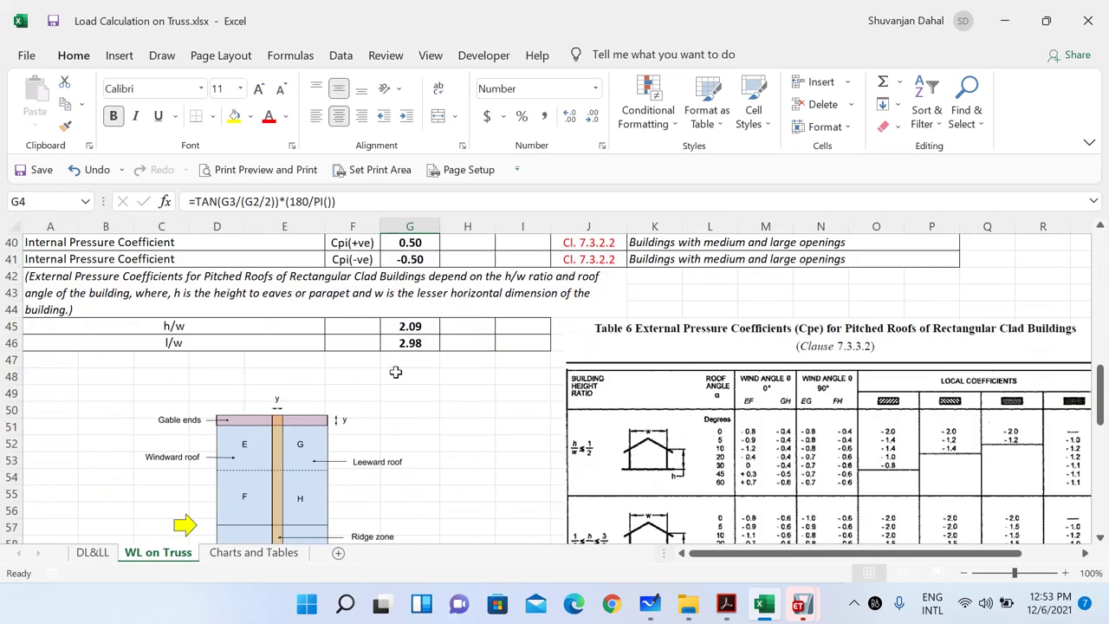
click(238, 326)
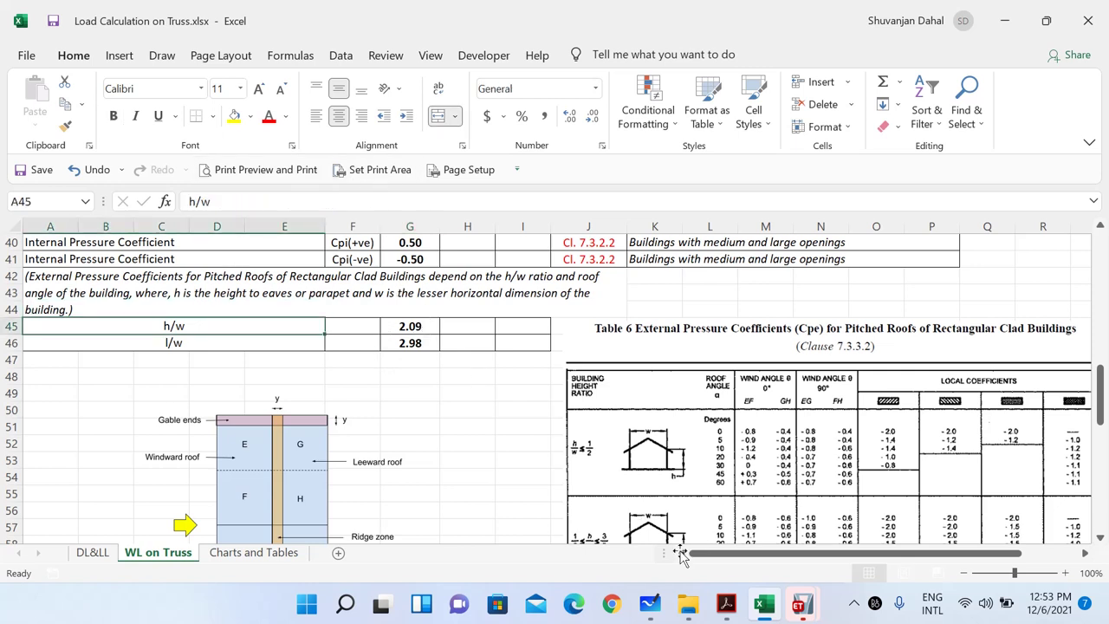
Examine Table 6 of external pressure coefficients for 3/2 < h/w < 6 at 20 and 30 degree roof angles, for both wind angles
click(674, 393)
drag(779, 558, 835, 557)
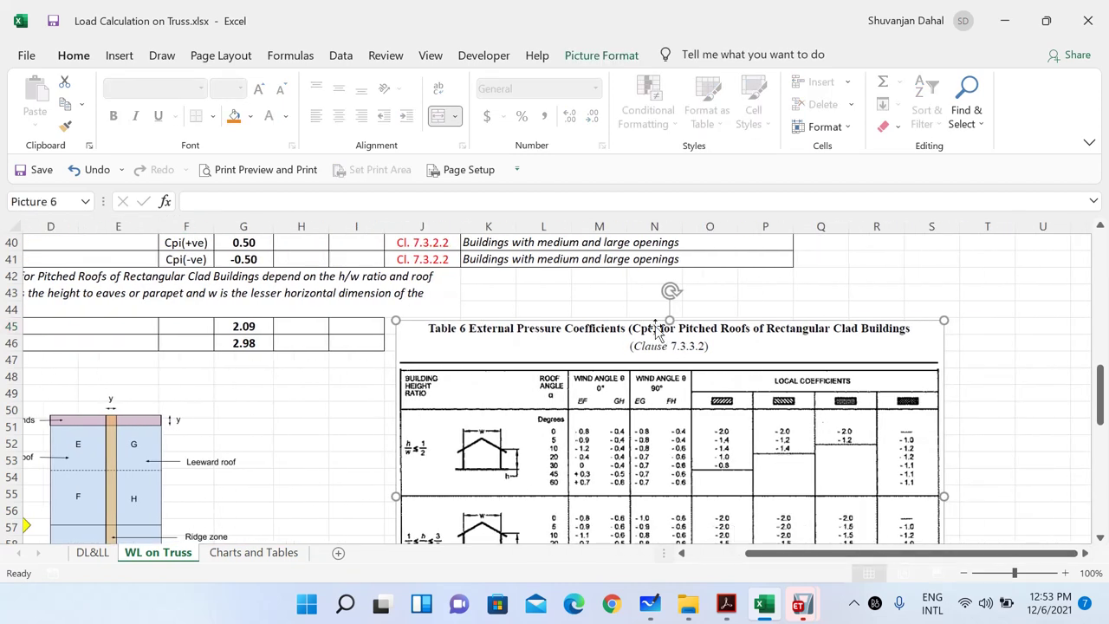
scroll(663, 338, down, 1)
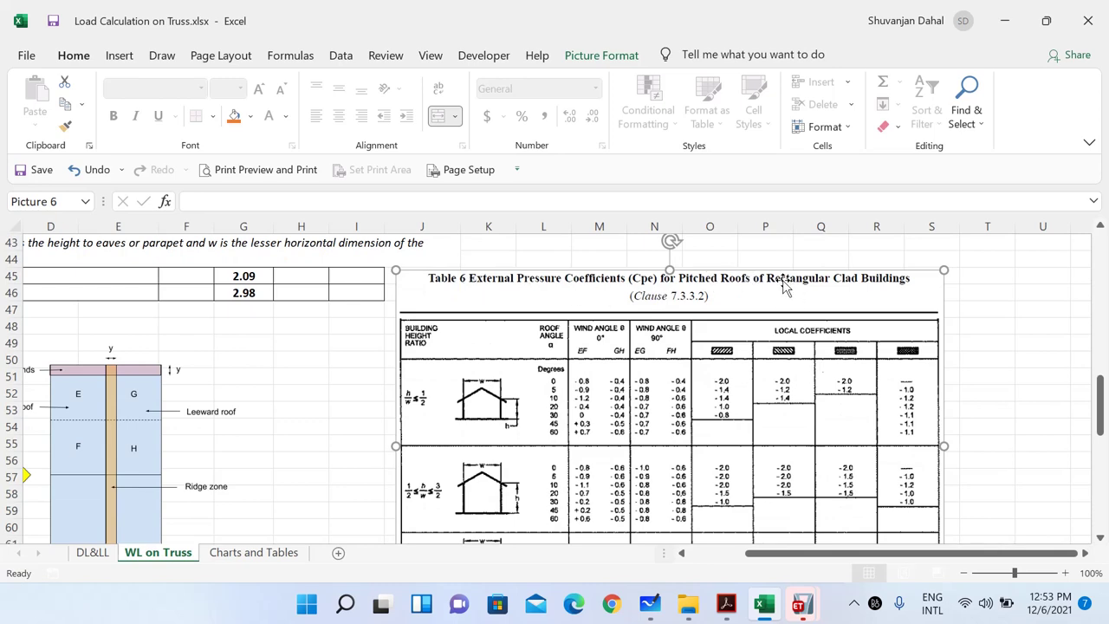
scroll(783, 286, down, 3)
scroll(592, 446, up, 1)
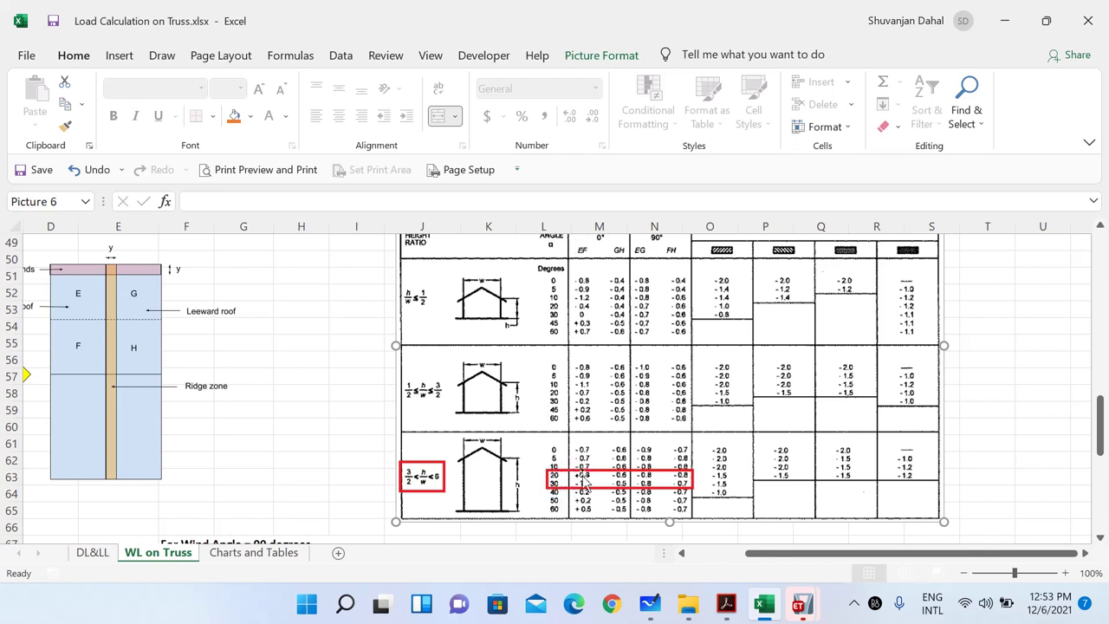
scroll(637, 362, up, 1)
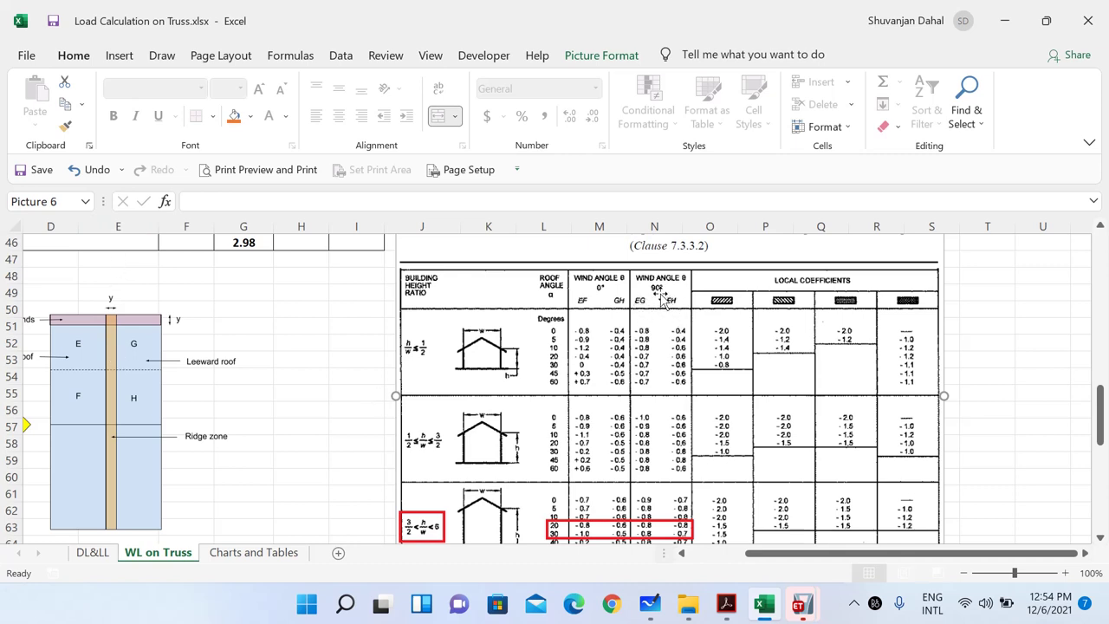
scroll(575, 436, down, 1)
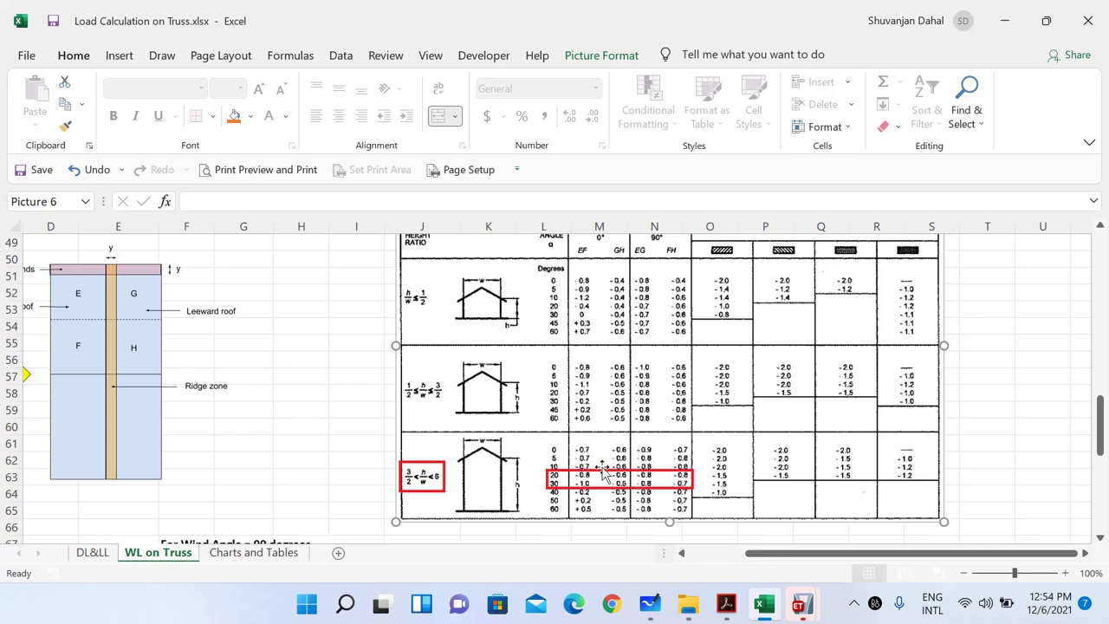
drag(802, 553, 683, 555)
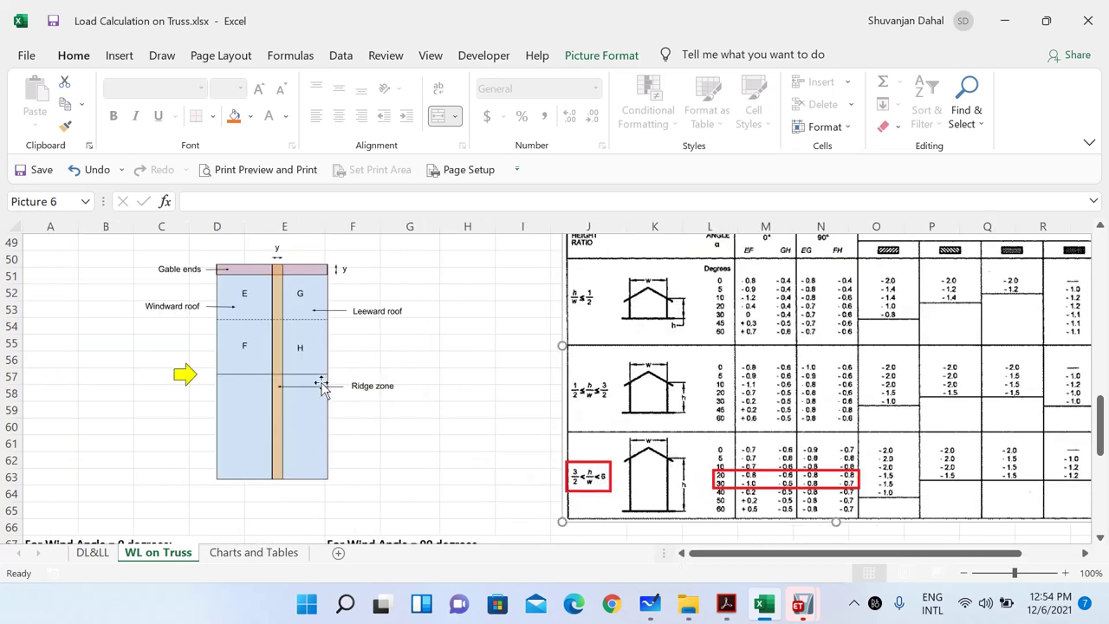
Review the interpolation of the windward EF and leeward GH coefficients between 20 and 30 degree roof angles for wind angle 0 degrees
scroll(321, 386, down, 4)
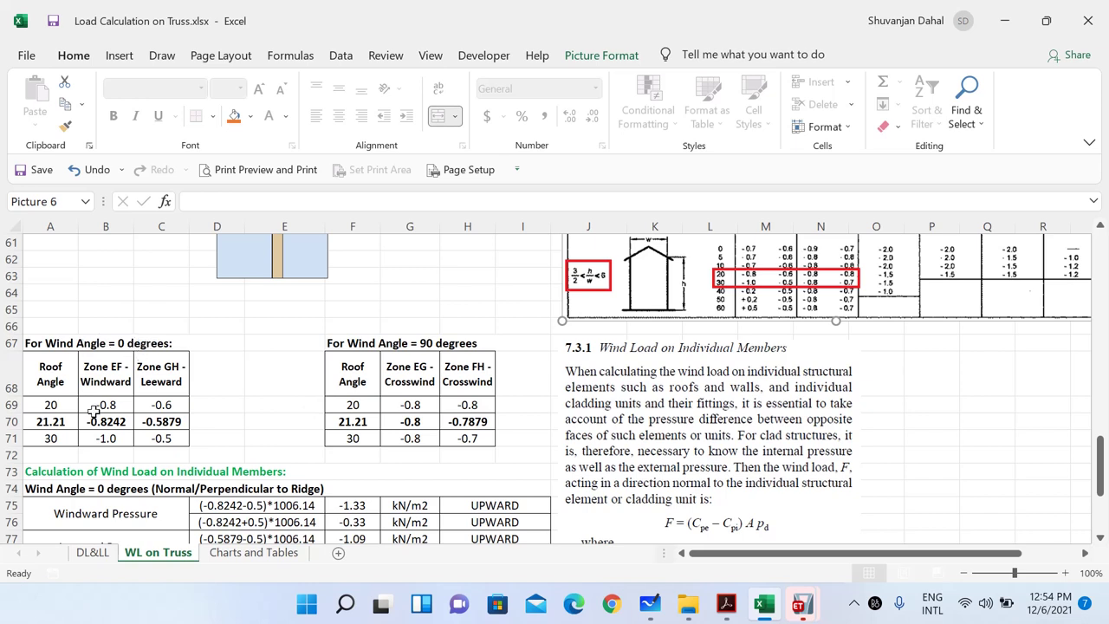
drag(54, 405, 163, 407)
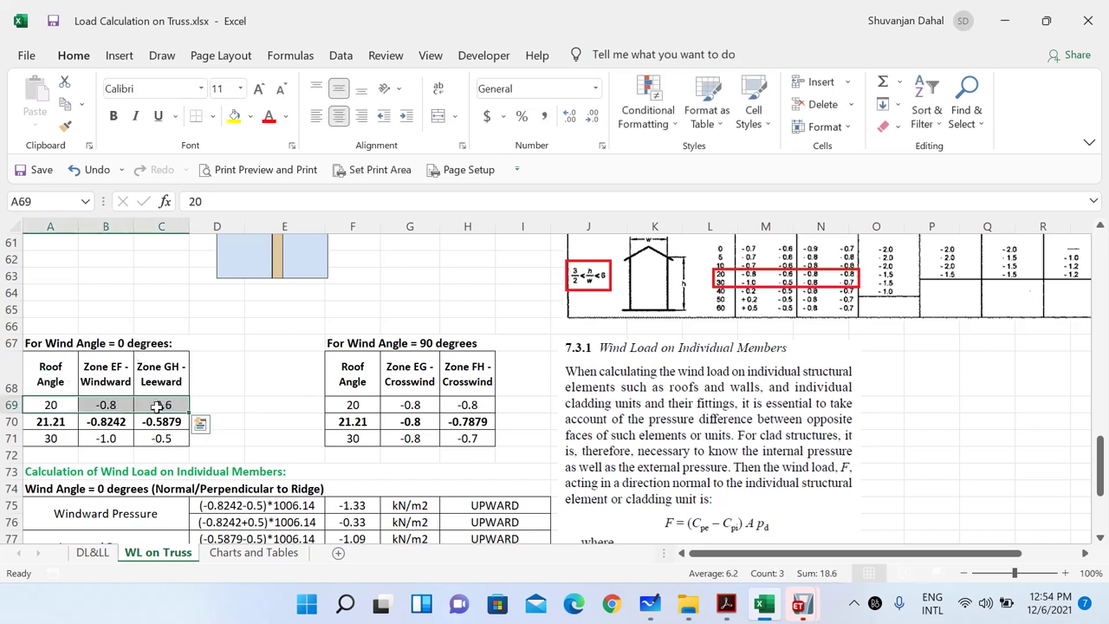
drag(54, 438, 179, 440)
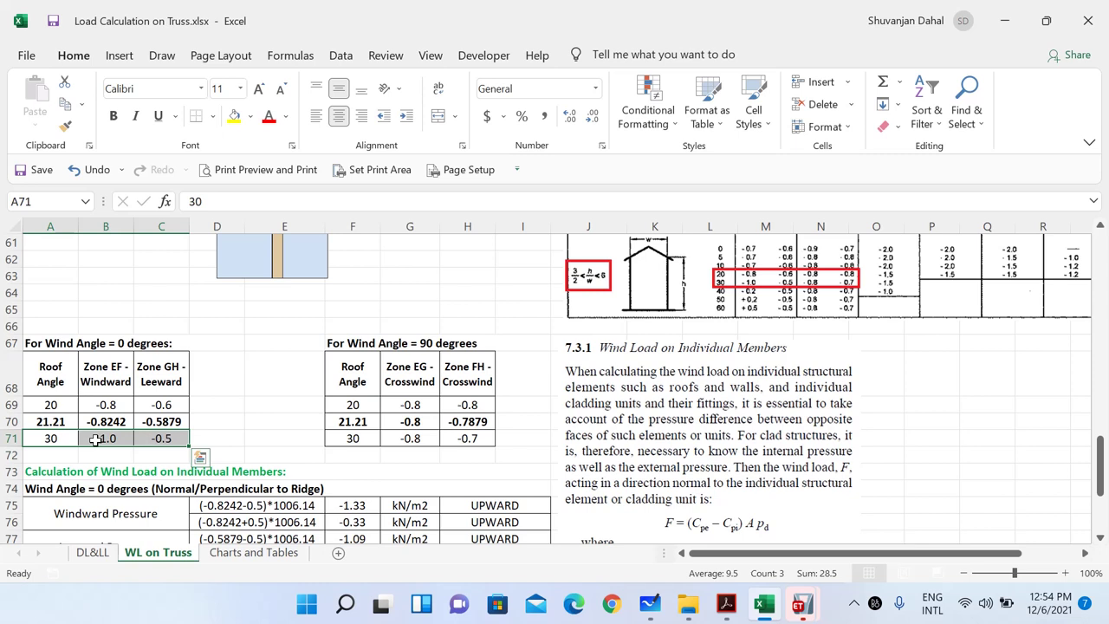
drag(114, 422, 161, 421)
click(57, 421)
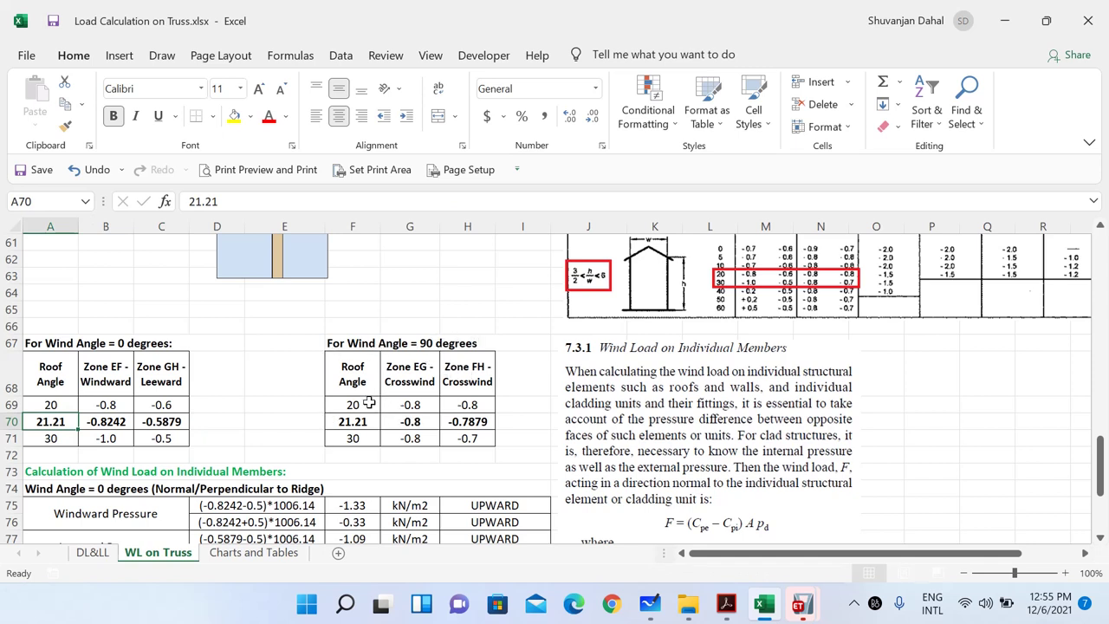
Review the interpolated crosswind EG and FH coefficients for wind angle 90 degrees and compare them with the 0 degree row
drag(364, 406, 481, 407)
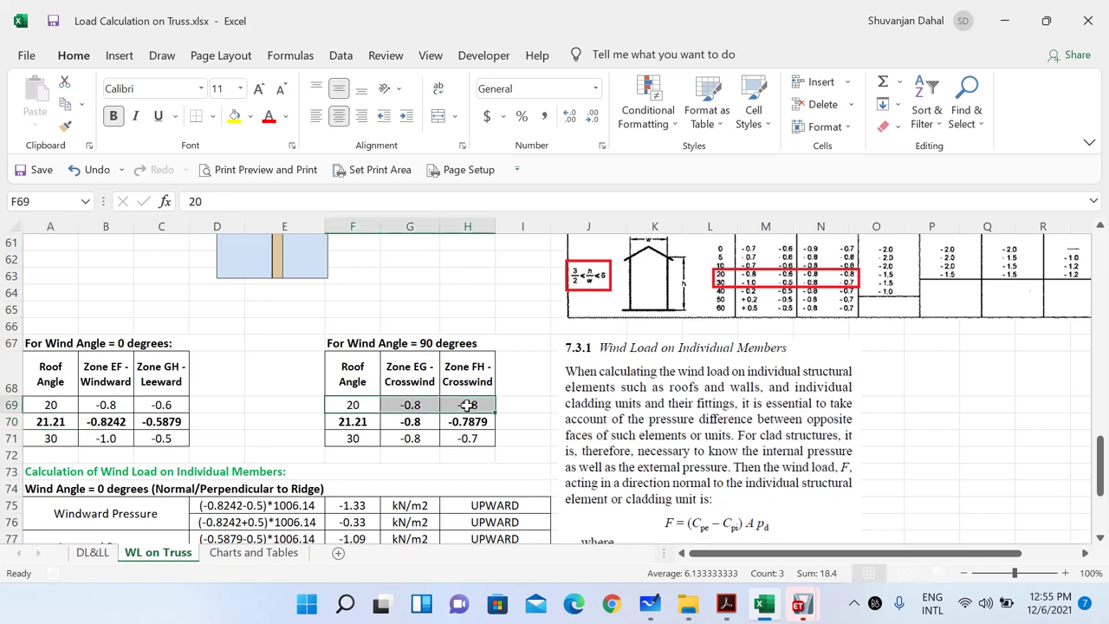
click(369, 439)
drag(388, 443, 469, 444)
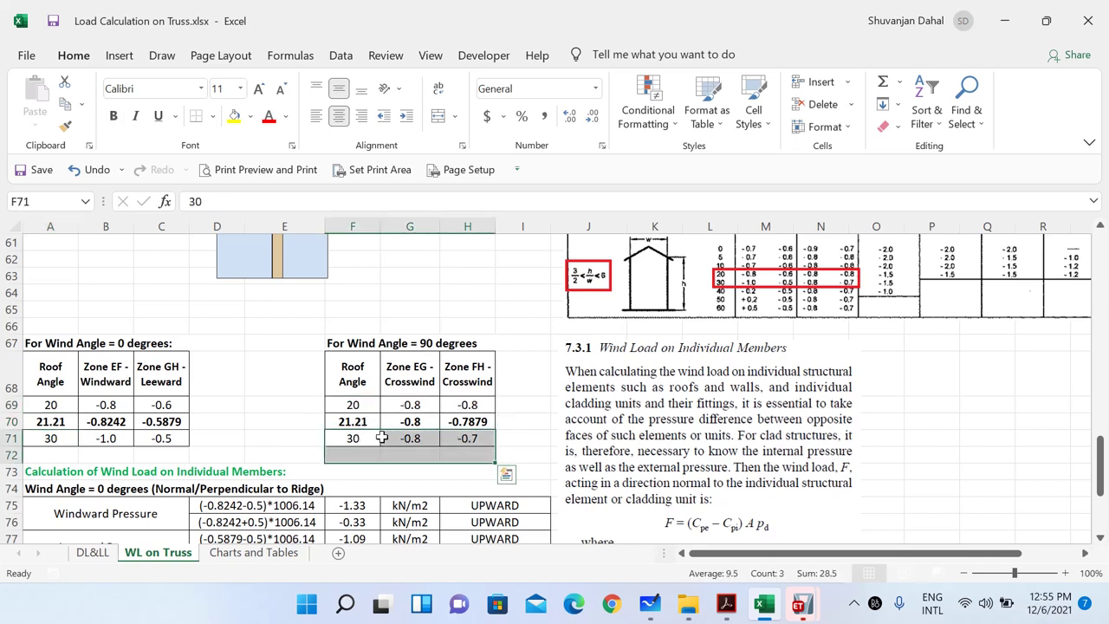
drag(351, 422, 471, 422)
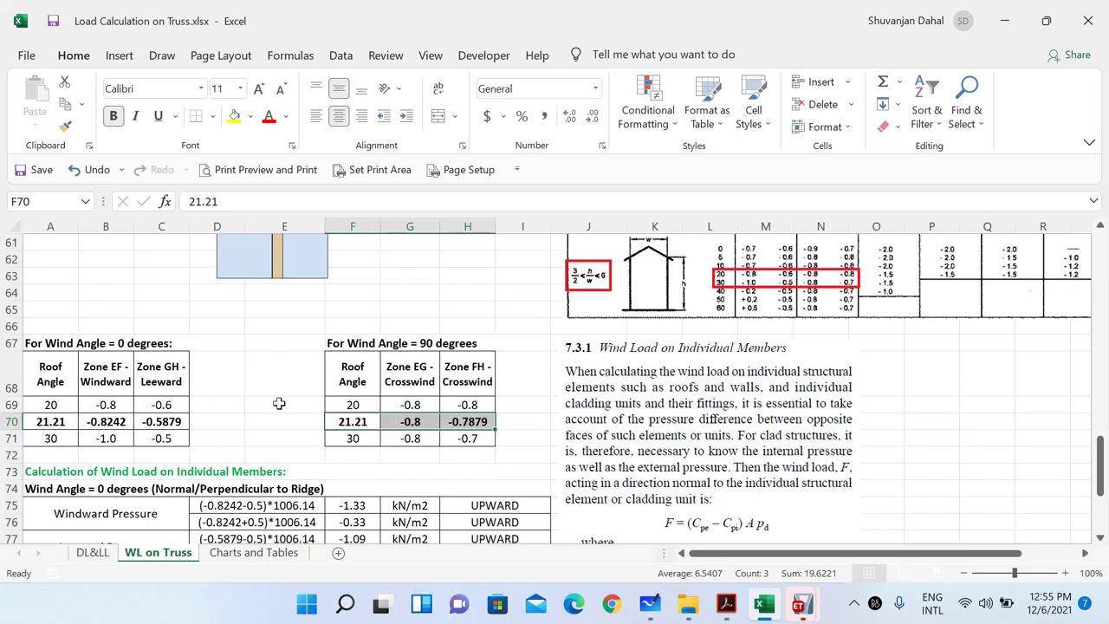
drag(75, 423, 147, 421)
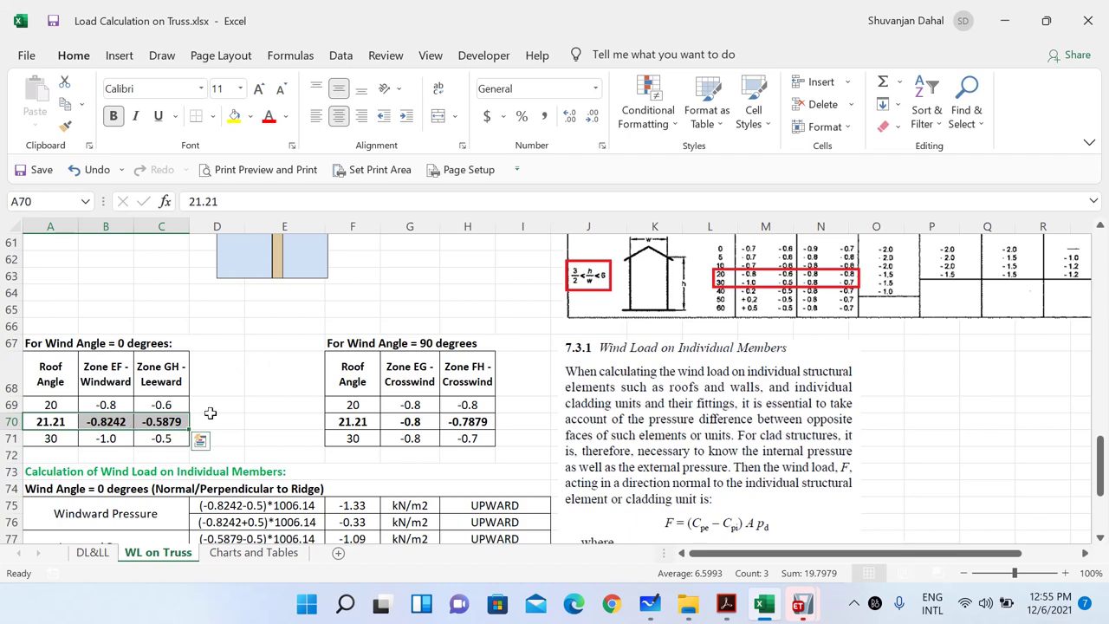
Revisit the design wind pressure and pressure coefficients, and read clause 7.3.1 with the formula F = (Cpe - Cpi) A pd
scroll(211, 391, up, 10)
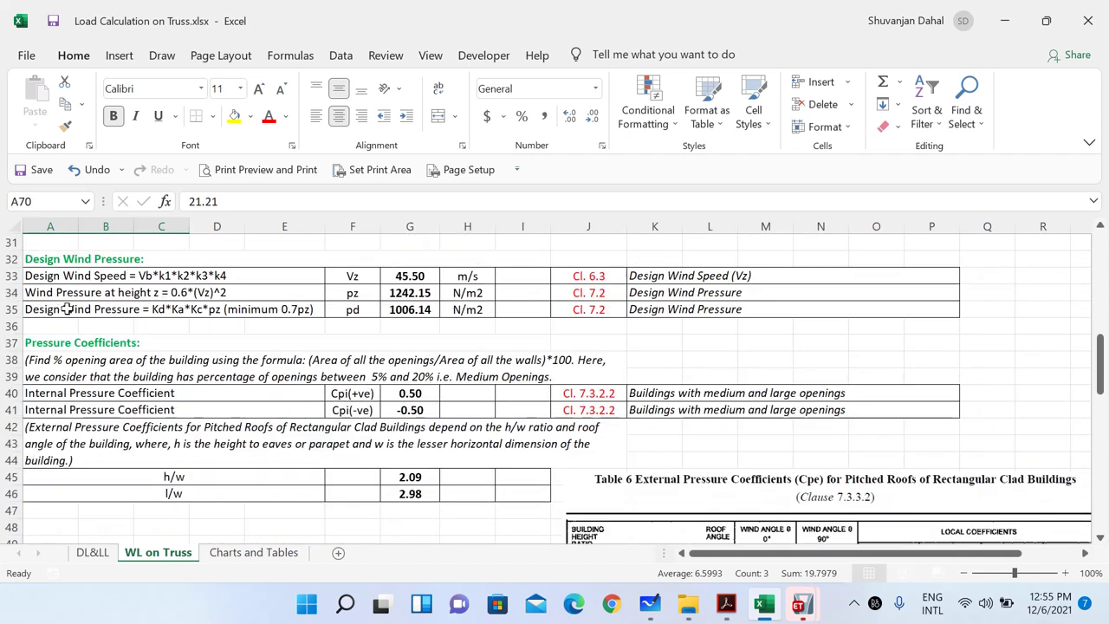
scroll(283, 376, down, 10)
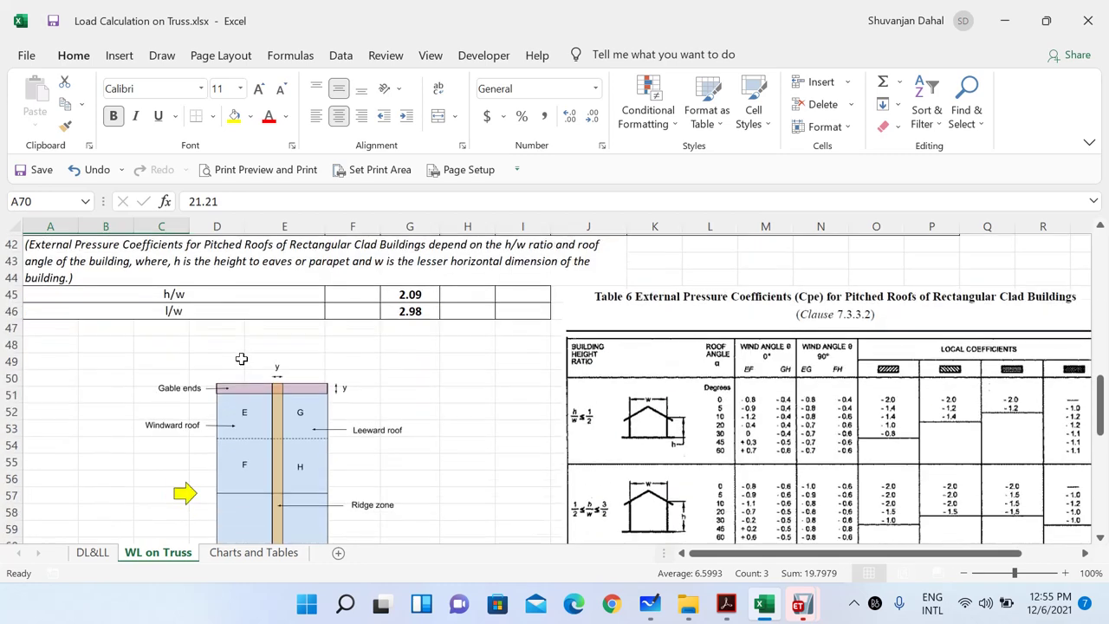
scroll(244, 368, down, 2)
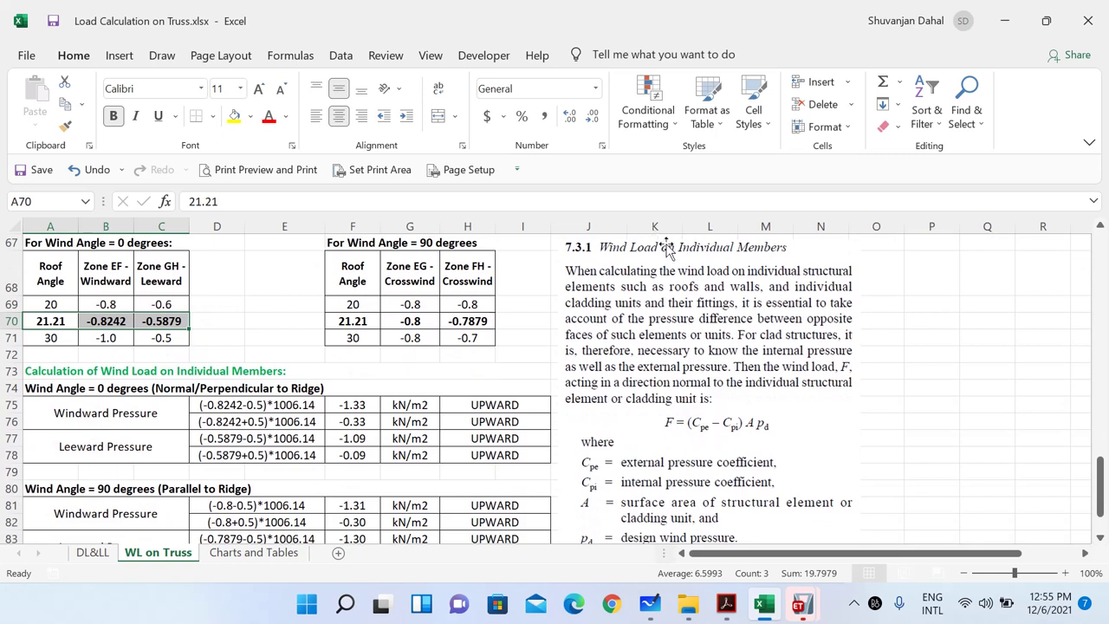
click(582, 249)
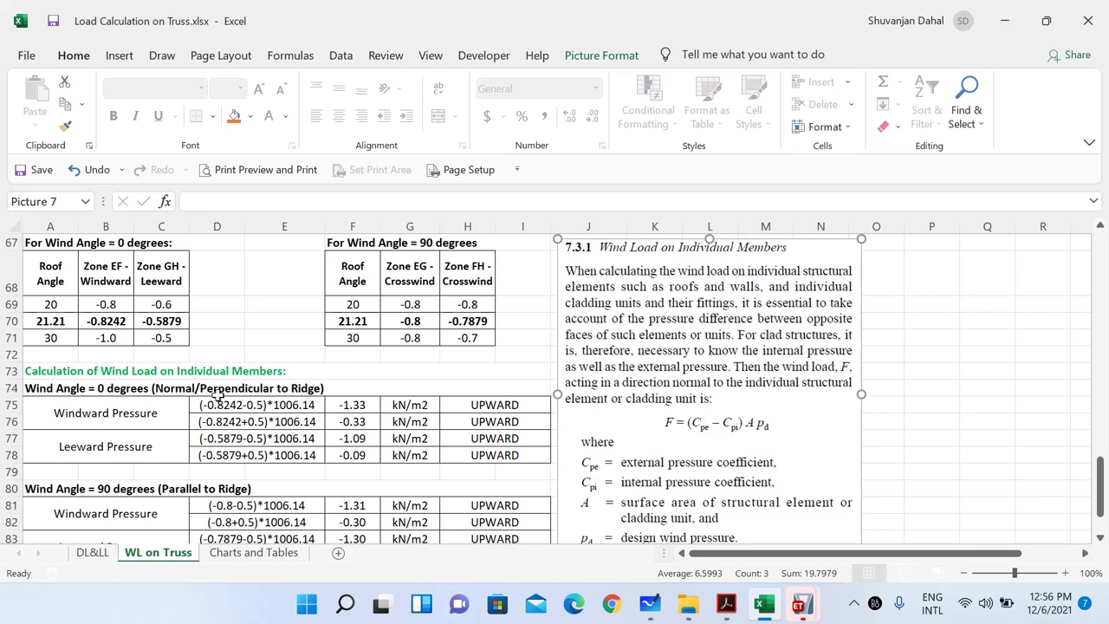
Inspect the windward pressure expressions for wind angle 0 degrees and trace their external coefficient to the interpolated Zone EF cell
click(158, 391)
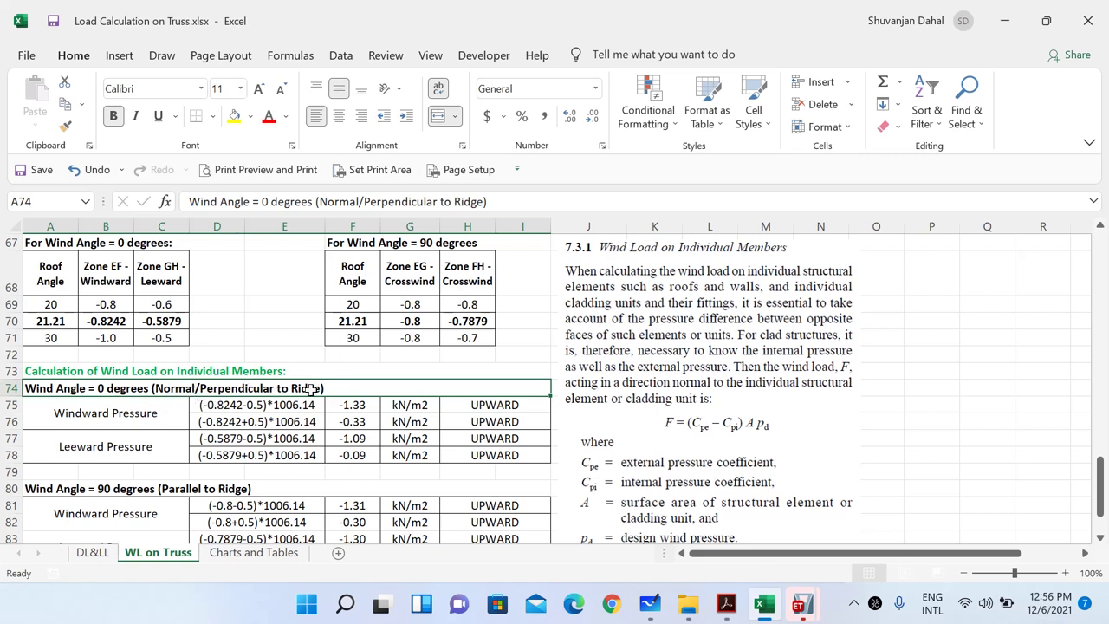
click(119, 417)
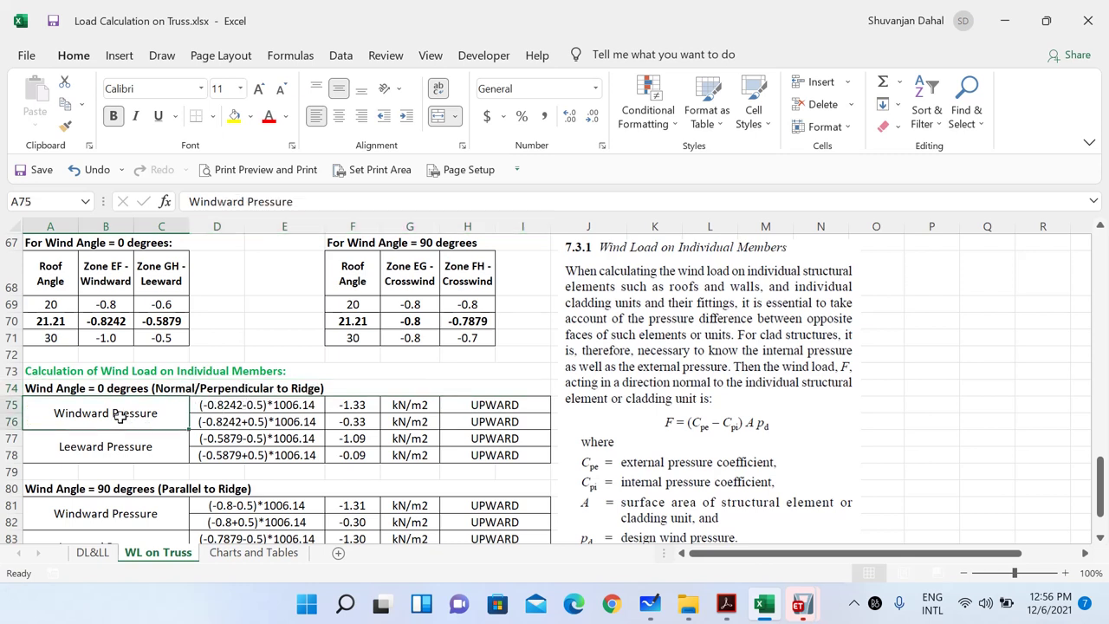
click(110, 321)
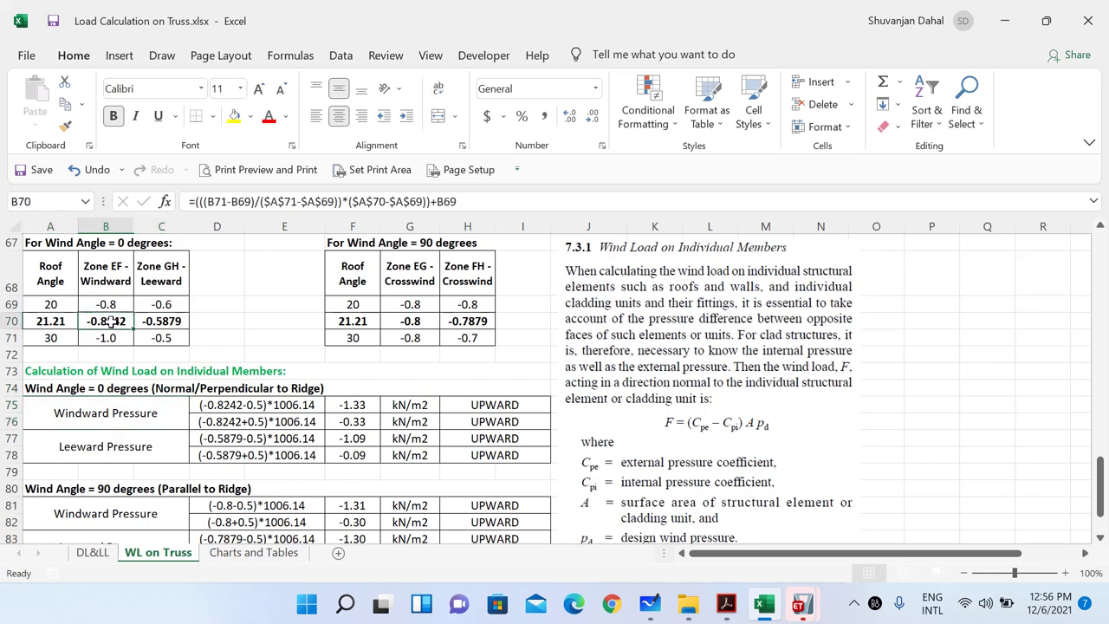
click(248, 405)
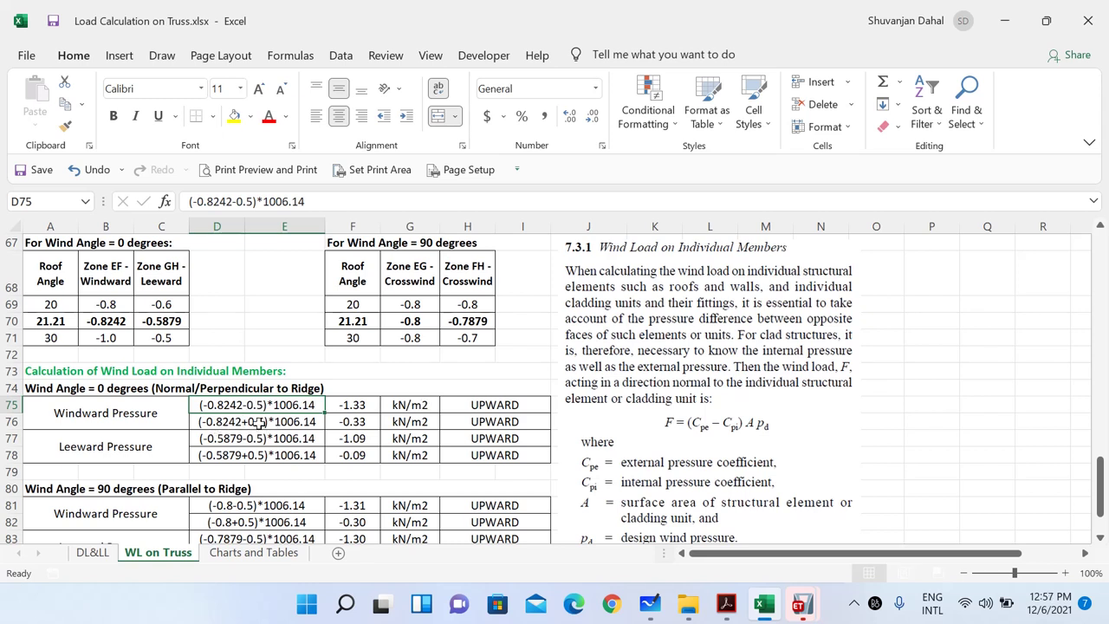
click(257, 422)
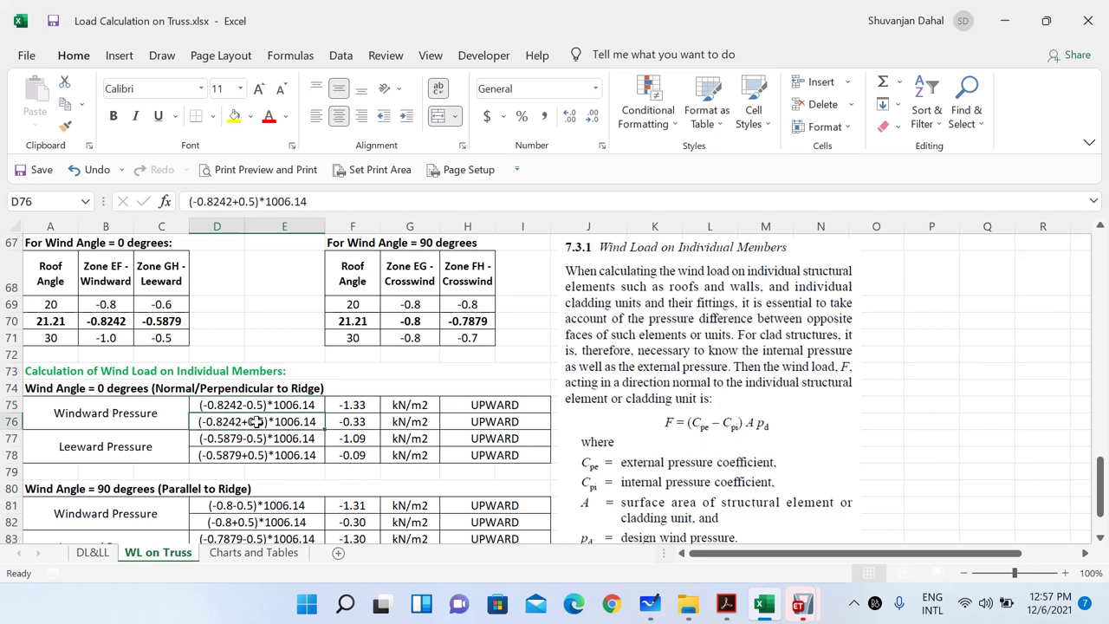
Inspect the windward and leeward pressure results for wind angle 0 degrees, tracing the leeward coefficient to the interpolated Zone GH cell
click(359, 422)
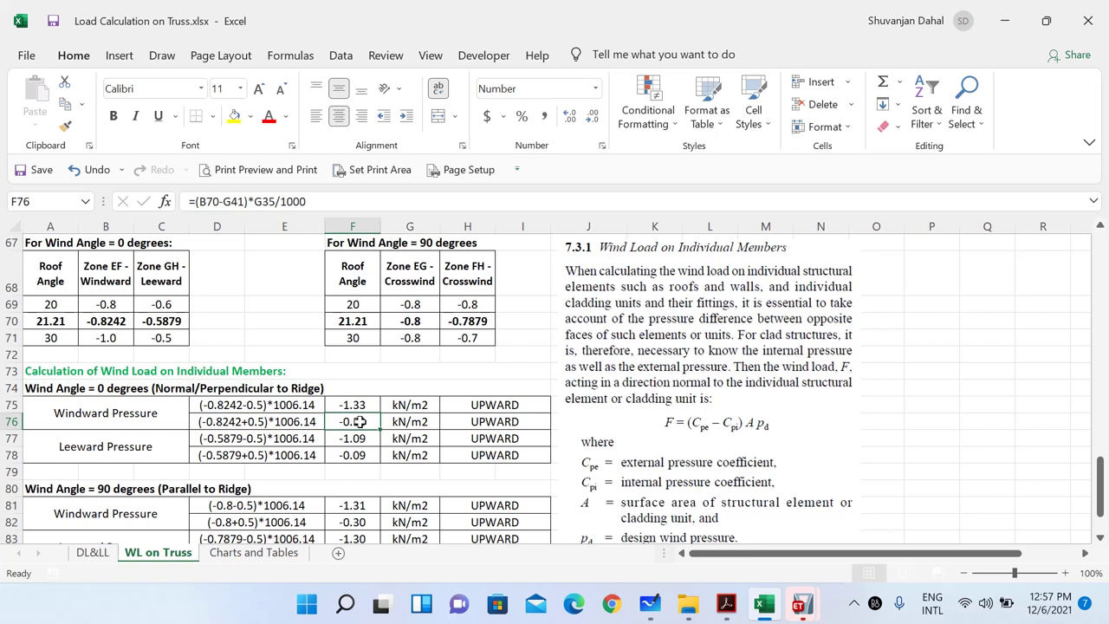
click(138, 448)
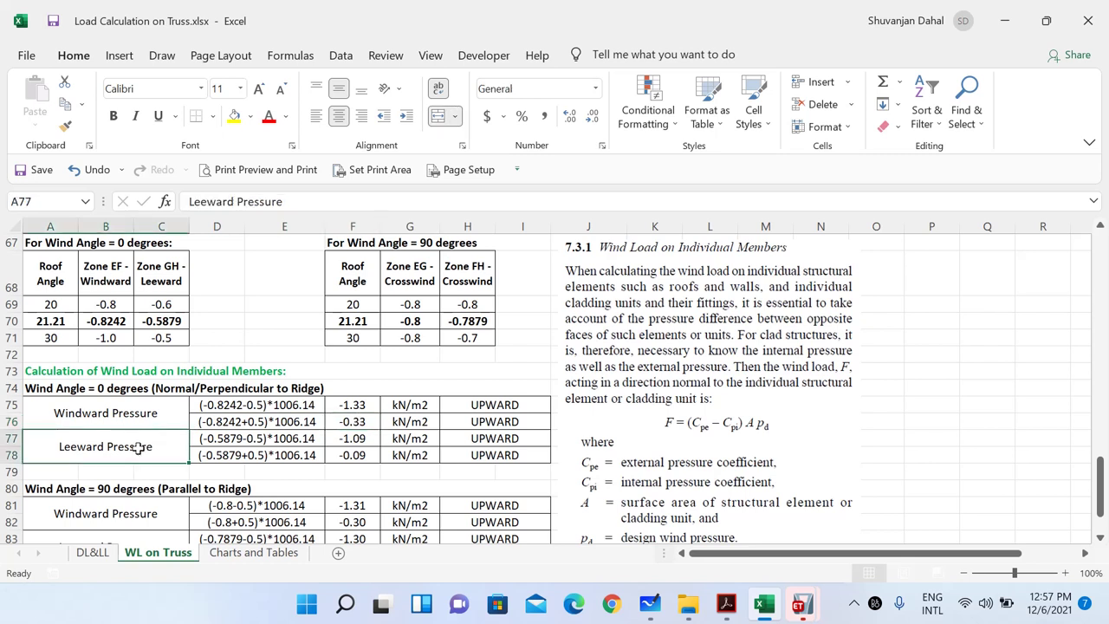
click(156, 321)
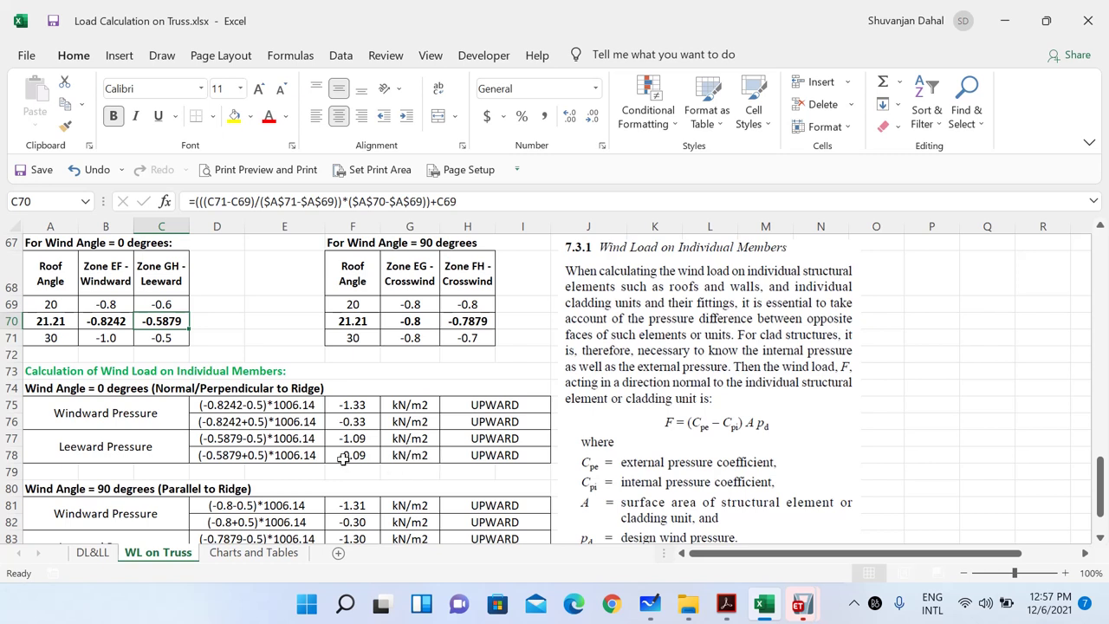
click(369, 441)
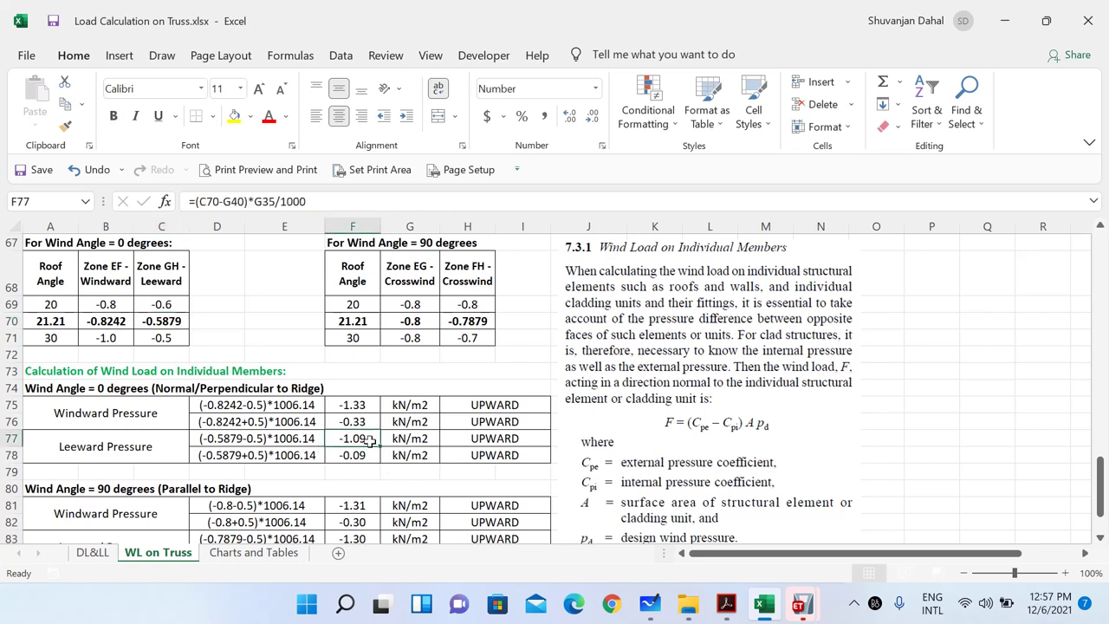
click(369, 452)
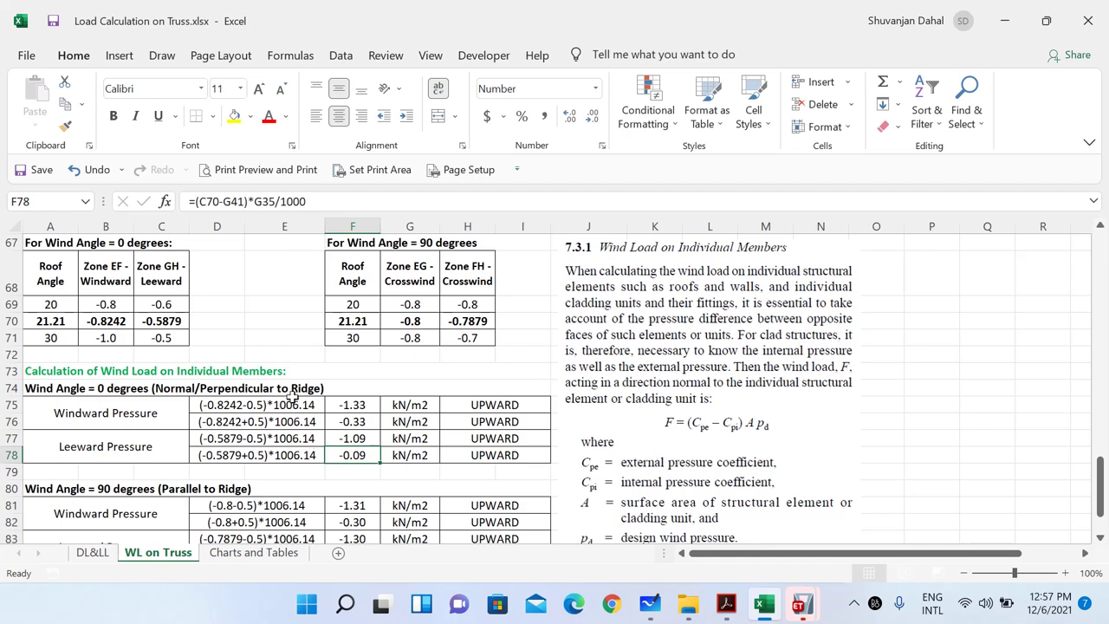
drag(65, 390, 434, 456)
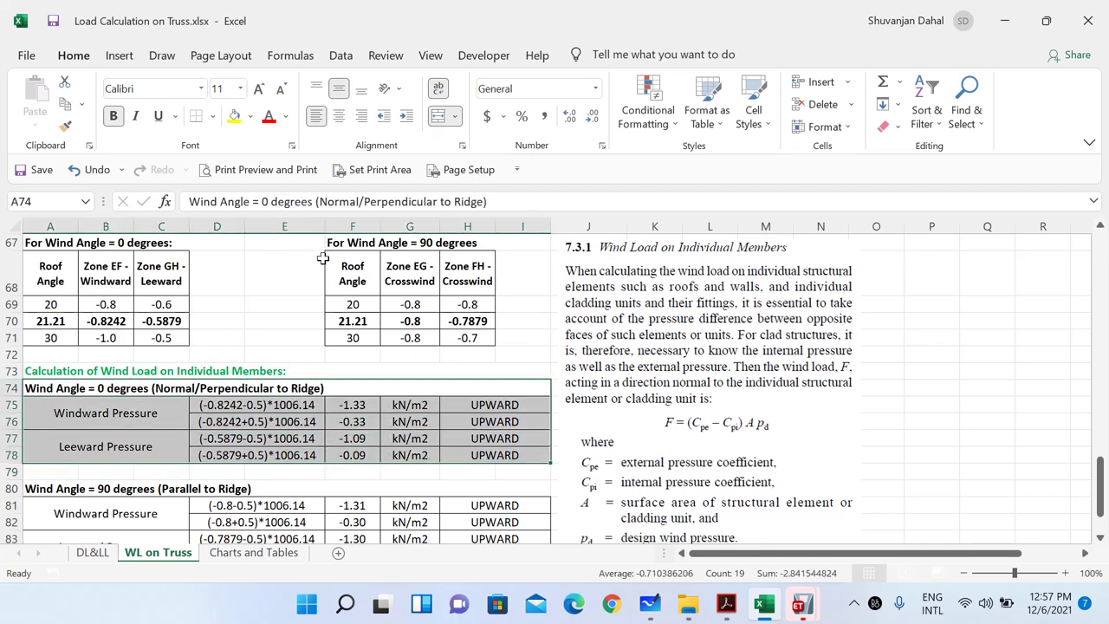
Review the windward and leeward pressure expressions for wind angle 90 degrees against the interpolated Zone EG and FH crosswind coefficients
drag(359, 247, 420, 340)
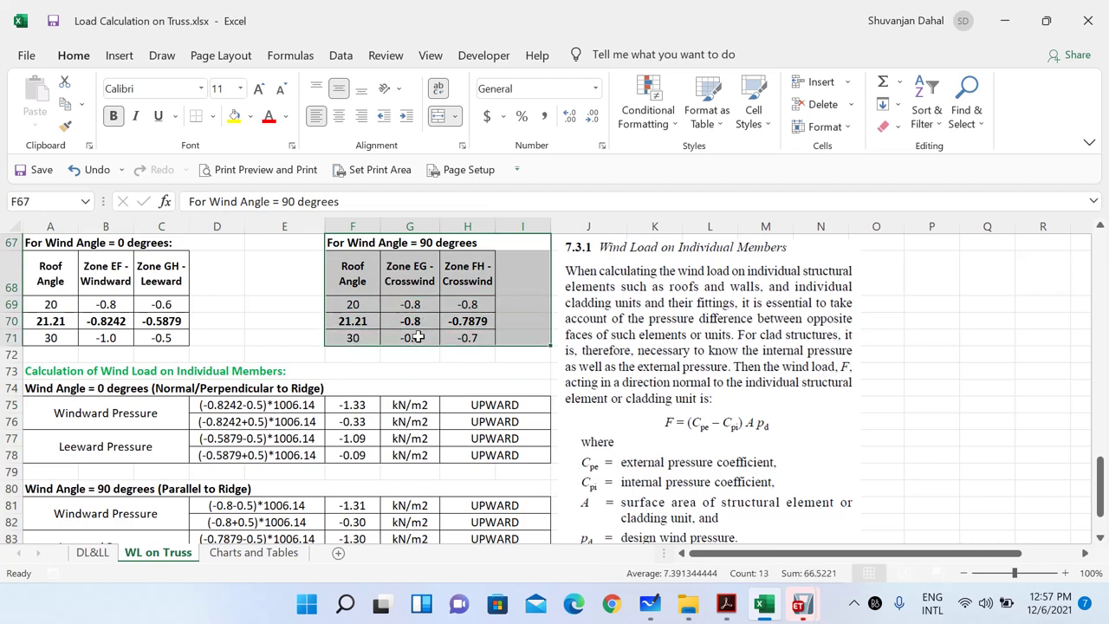
scroll(303, 422, down, 1)
click(250, 428)
click(246, 444)
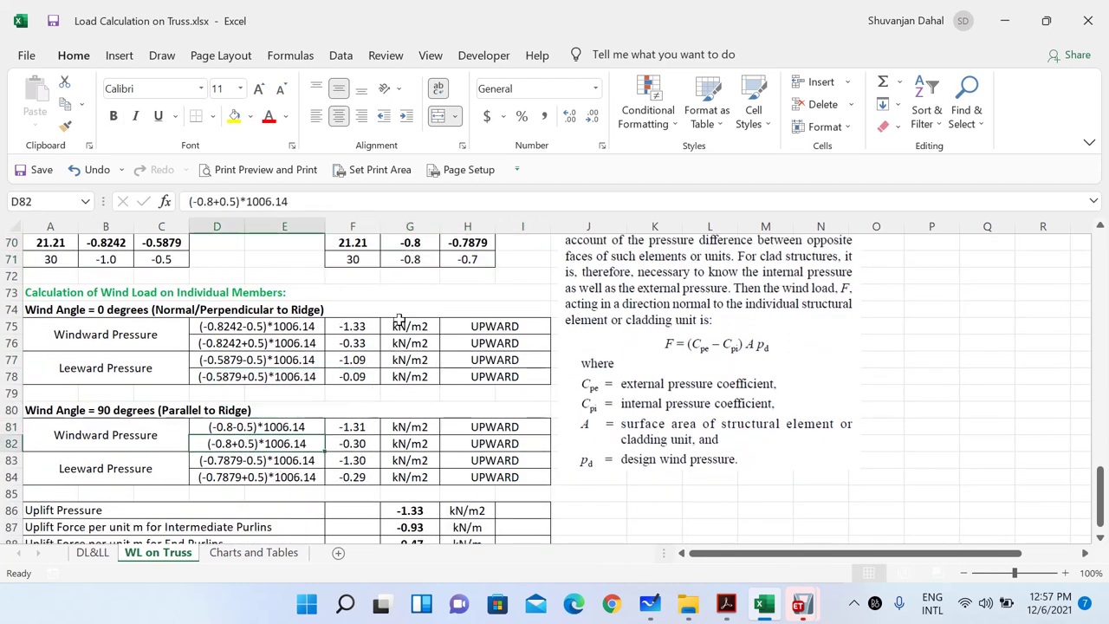
click(413, 243)
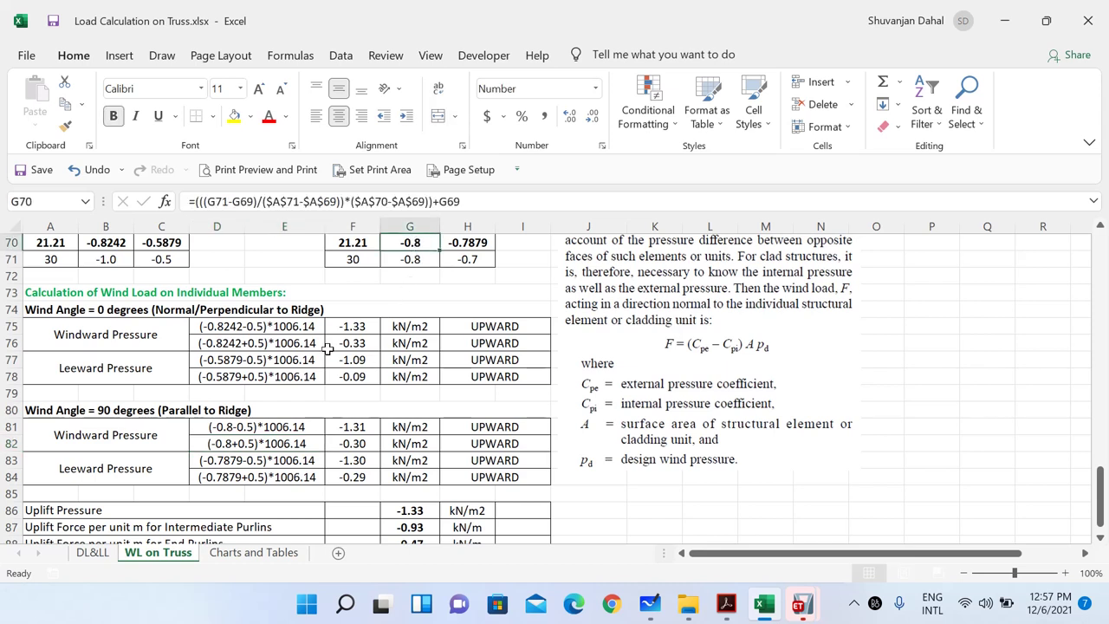
click(246, 425)
click(246, 444)
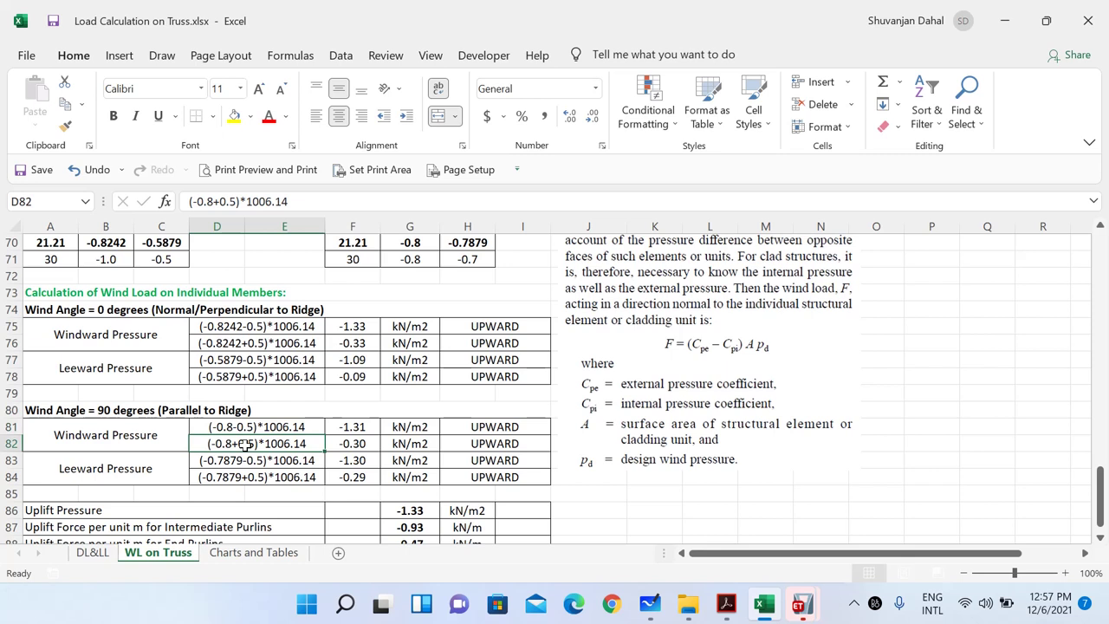
click(479, 245)
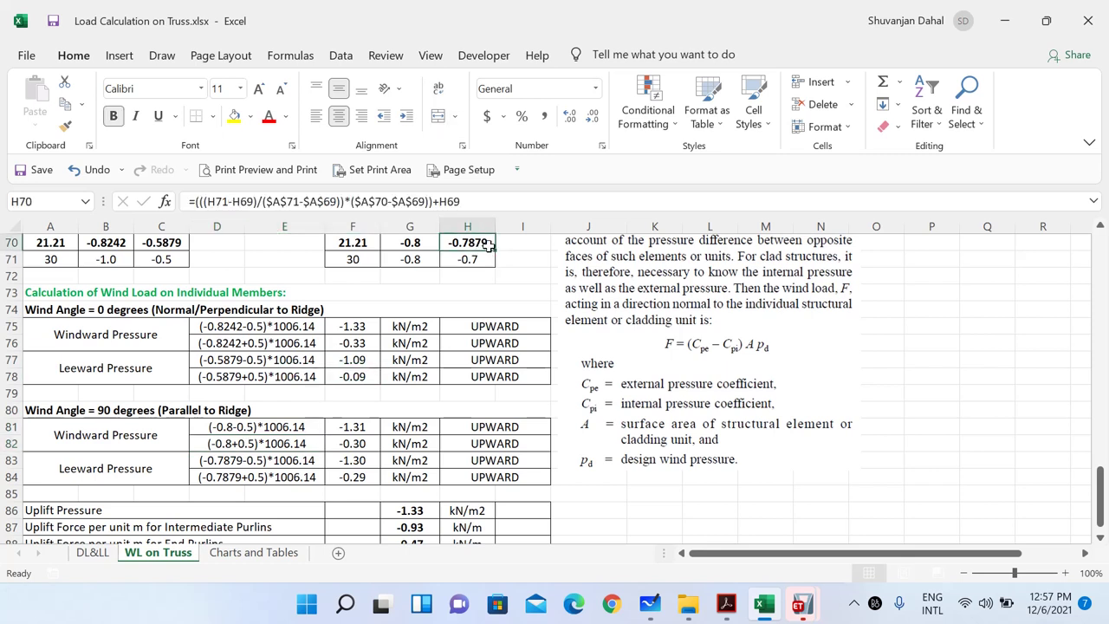
click(245, 462)
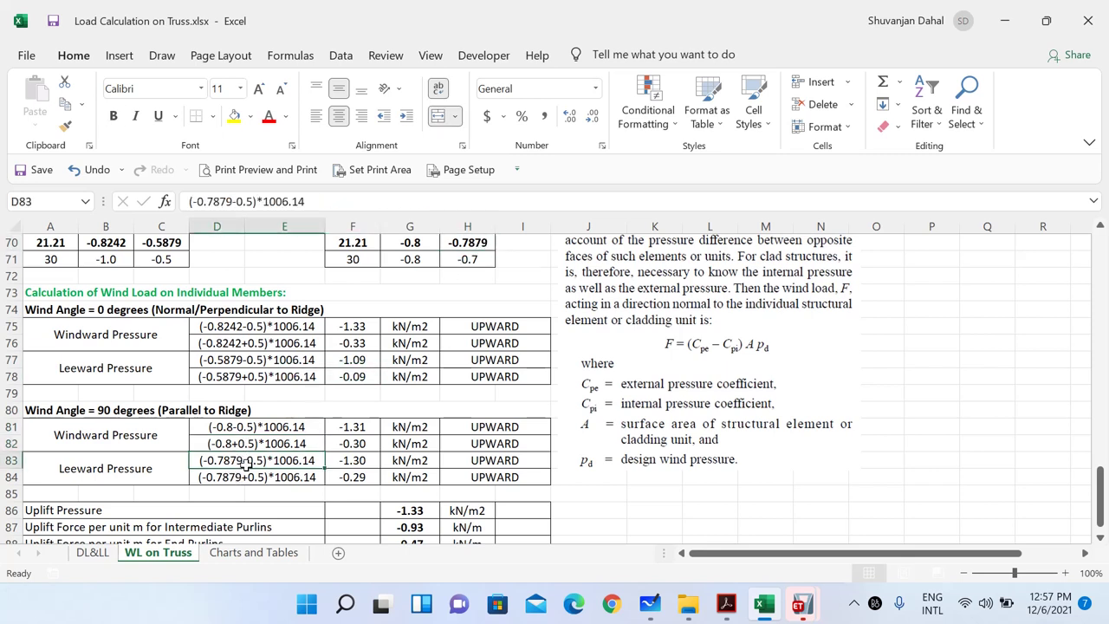
click(230, 479)
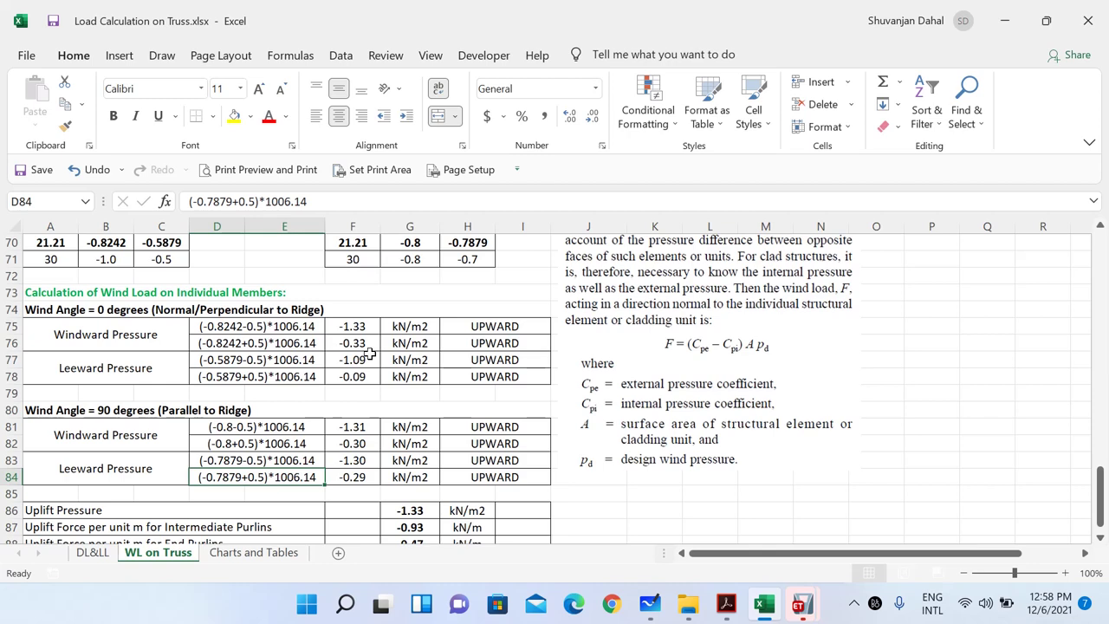
Switch to Microsoft Whiteboard and sketch a black gable-roofed building outline in the empty space beside the truss
click(650, 604)
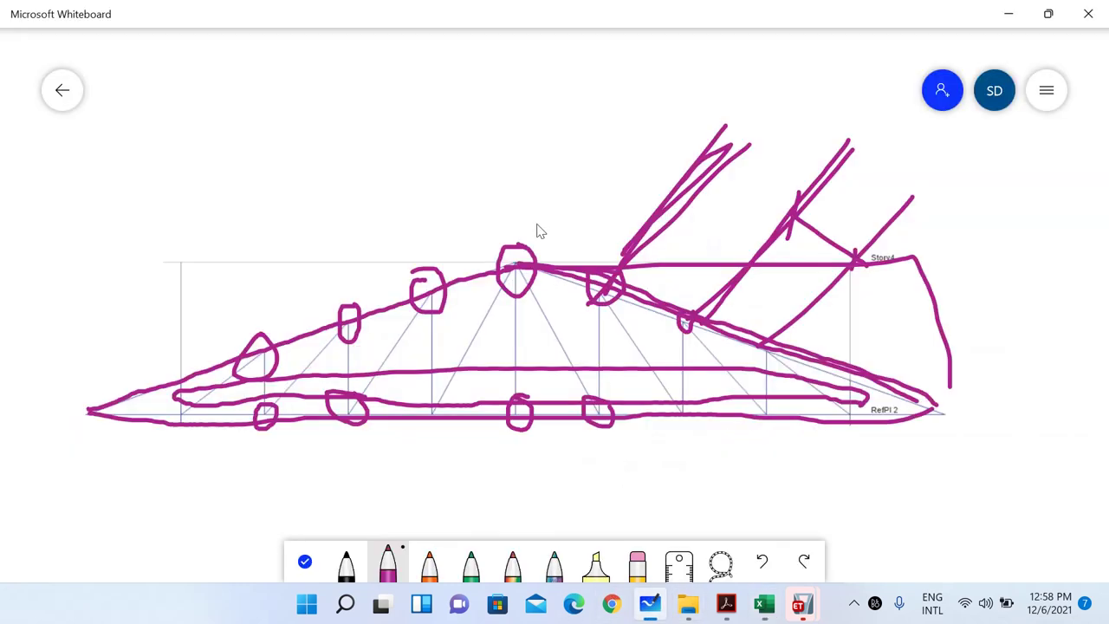
ctrl+scroll(545, 247, down, 5)
click(347, 563)
mouse_move(252, 97)
mouse_down()
mouse_move(166, 164)
mouse_move(252, 91)
mouse_move(359, 159)
mouse_up()
mouse_move(177, 163)
mouse_down()
mouse_move(182, 234)
mouse_move(205, 259)
mouse_move(303, 258)
mouse_up()
mouse_move(332, 144)
mouse_down()
mouse_move(339, 245)
mouse_move(303, 263)
mouse_up()
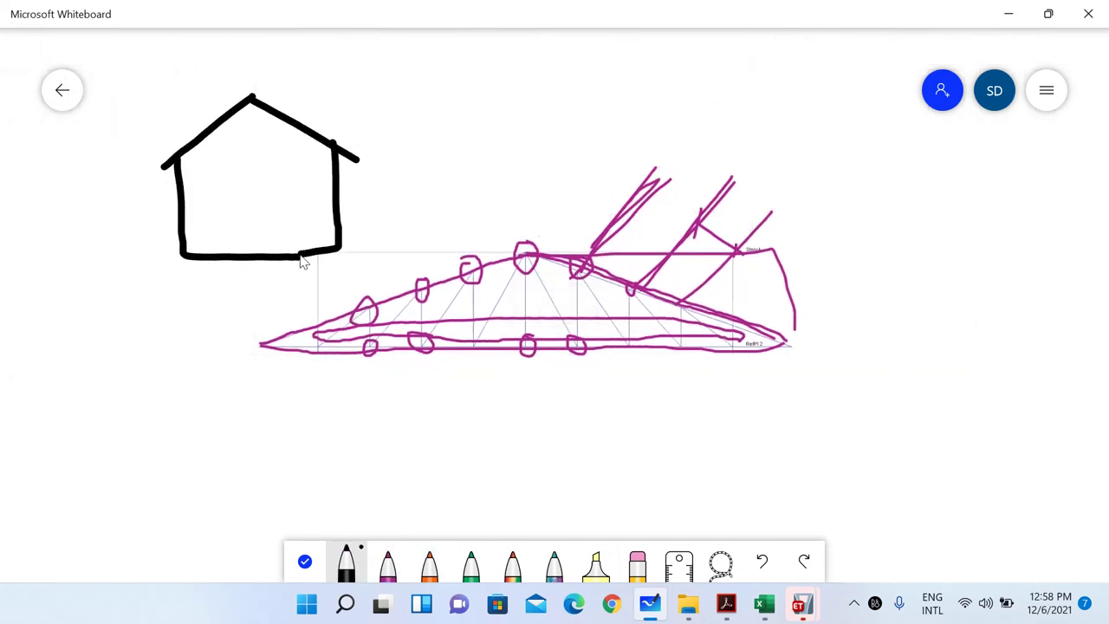
Draw arrows on both roof slopes of the building sketch, pushing outward from inside and pulling away outside
mouse_move(245, 208)
mouse_down()
mouse_move(299, 134)
mouse_move(299, 154)
mouse_up()
mouse_move(296, 116)
mouse_down()
mouse_move(362, 32)
mouse_move(345, 35)
mouse_move(365, 111)
mouse_up()
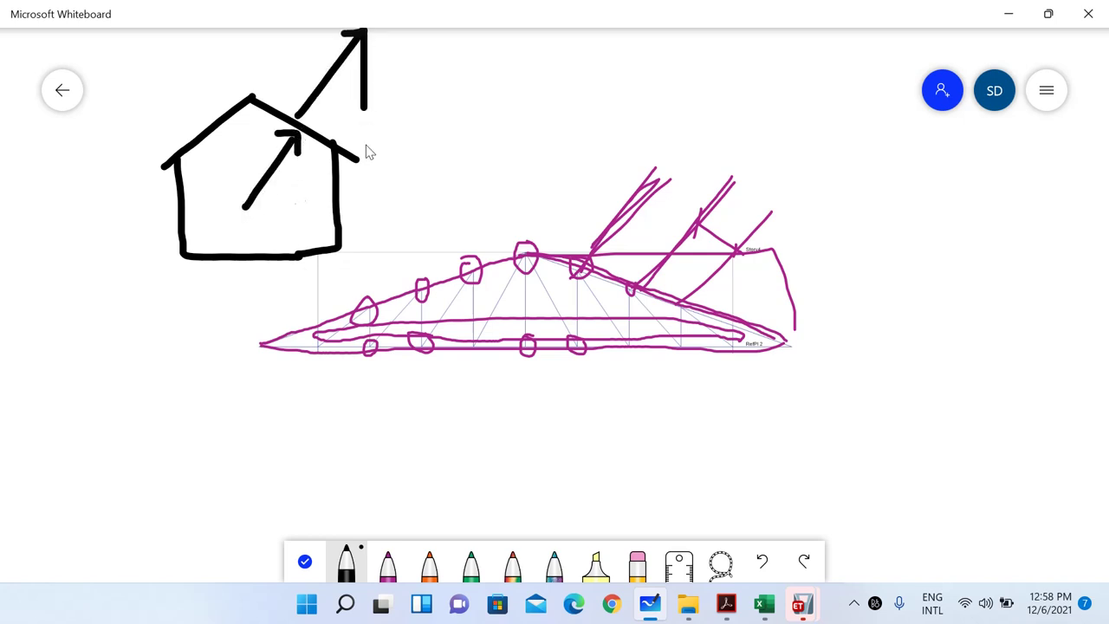
drag(196, 143, 238, 192)
mouse_move(187, 130)
mouse_down()
mouse_move(137, 84)
mouse_move(139, 99)
mouse_move(167, 92)
mouse_up()
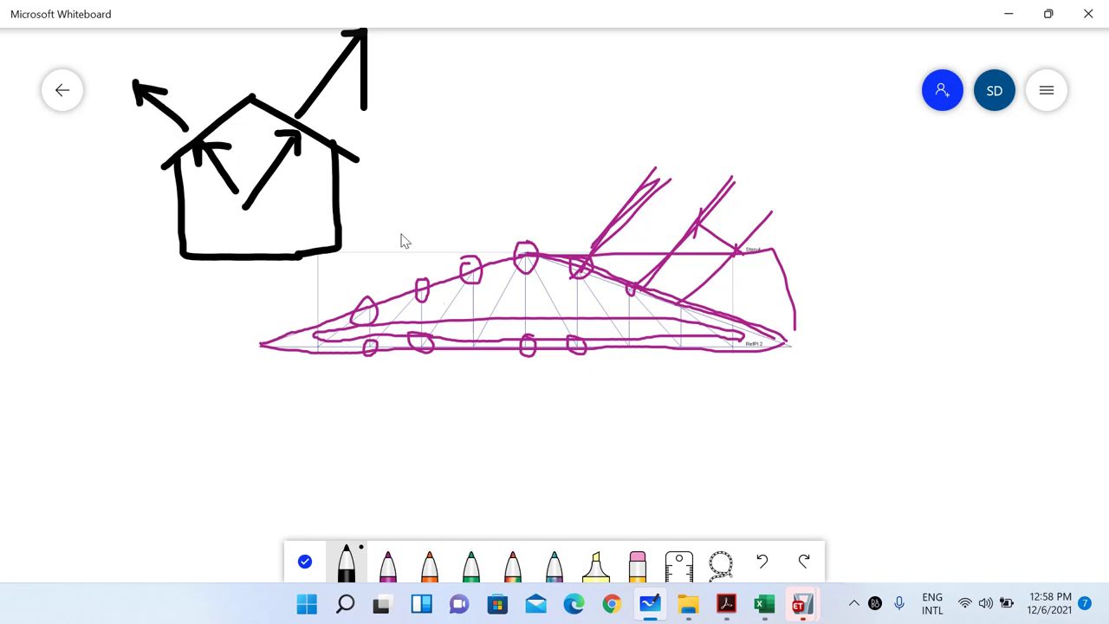
Erase all the ink from the board, leaving only the plain truss image
click(637, 562)
mouse_move(526, 257)
mouse_down()
mouse_move(578, 309)
mouse_move(270, 389)
mouse_move(530, 414)
mouse_move(822, 292)
mouse_move(196, 126)
mouse_move(242, 159)
mouse_up()
ctrl+scroll(488, 309, up, 2)
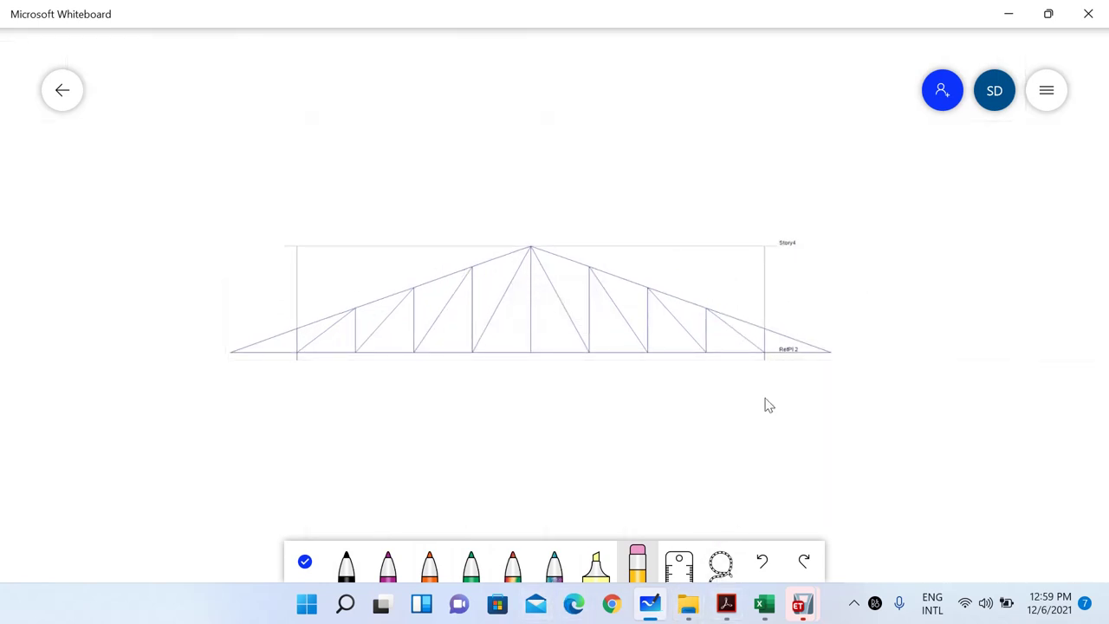
Draw four vertical downward load arrows in purple onto the truss top chord, two on each slope
click(388, 565)
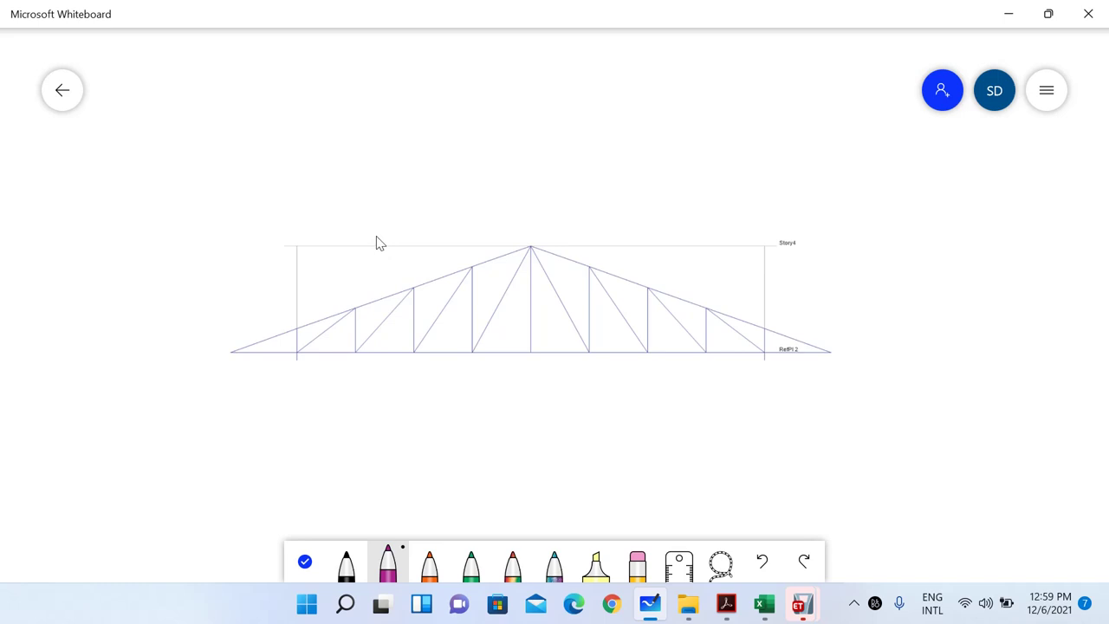
mouse_move(300, 258)
mouse_down()
mouse_move(297, 327)
mouse_move(307, 310)
mouse_up()
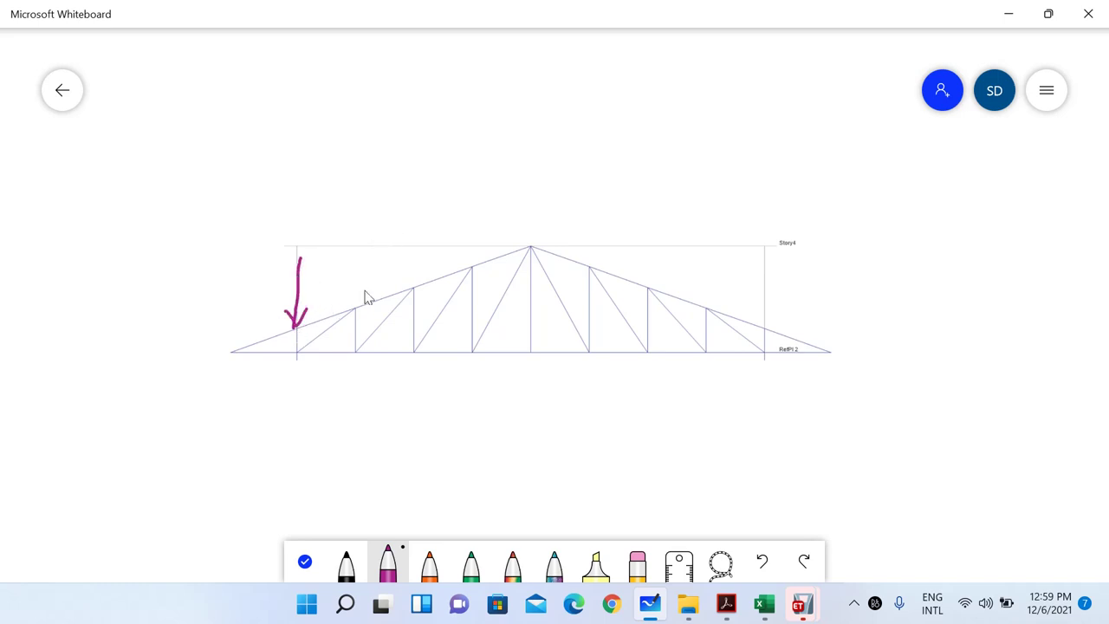
mouse_move(411, 225)
mouse_down()
mouse_move(410, 283)
mouse_move(427, 269)
mouse_up()
mouse_move(595, 204)
mouse_down()
mouse_move(596, 259)
mouse_move(607, 251)
mouse_move(653, 287)
mouse_move(664, 271)
mouse_up()
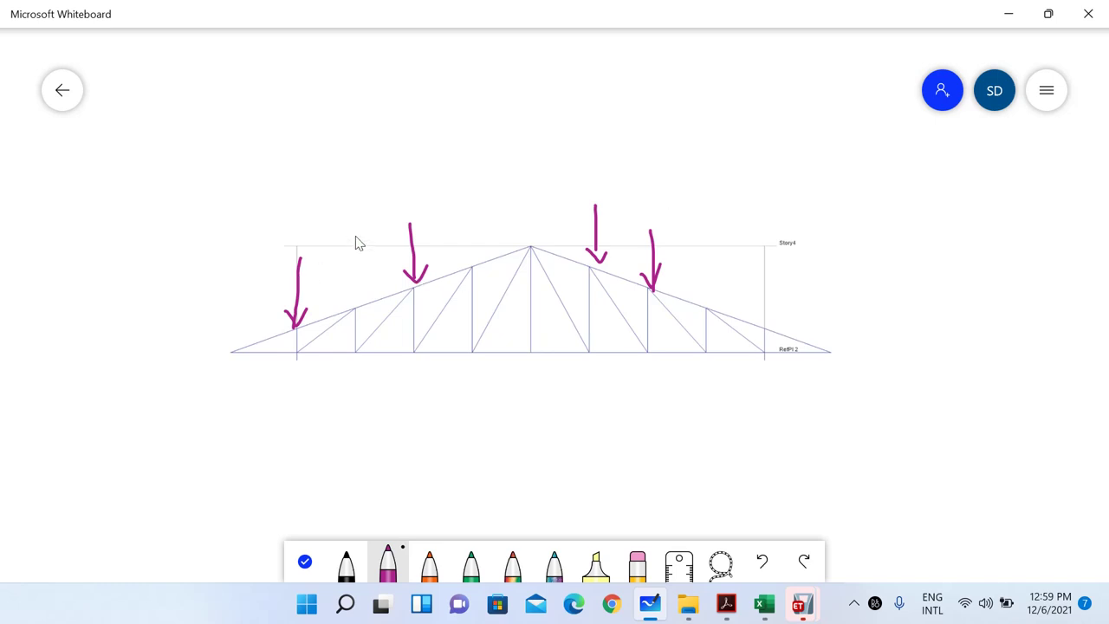
Draw an inclined arrow acting inward on each roof slope and mark the right-slope arrow as perpendicular to the chord
drag(328, 206, 365, 303)
drag(374, 265, 369, 303)
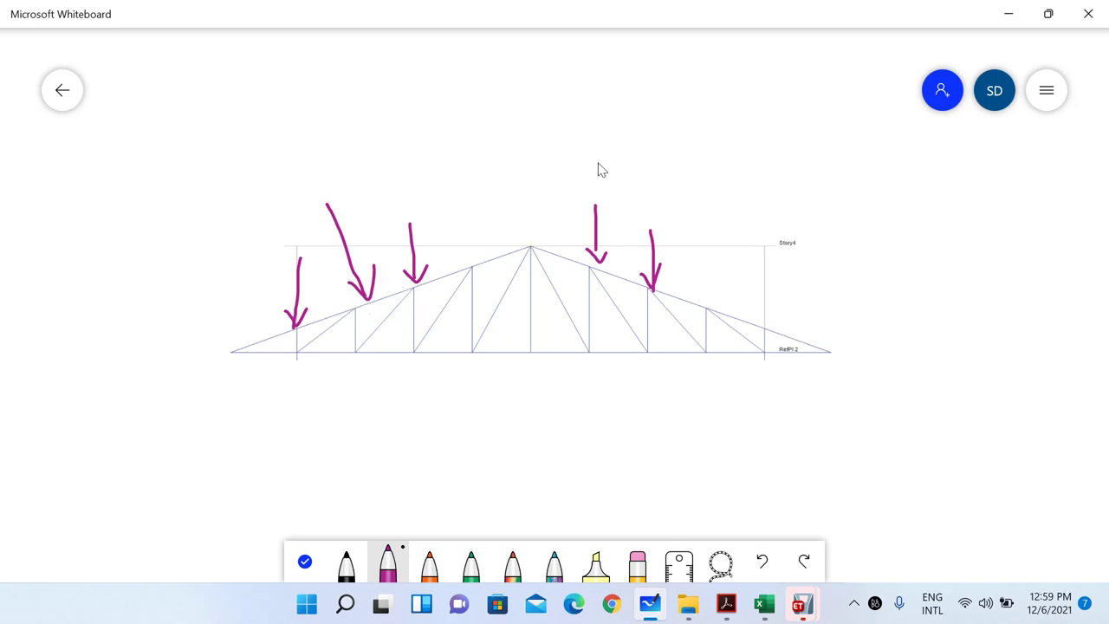
mouse_move(745, 212)
mouse_down()
mouse_move(689, 296)
mouse_move(691, 275)
mouse_move(696, 298)
mouse_move(727, 285)
mouse_move(711, 316)
mouse_up()
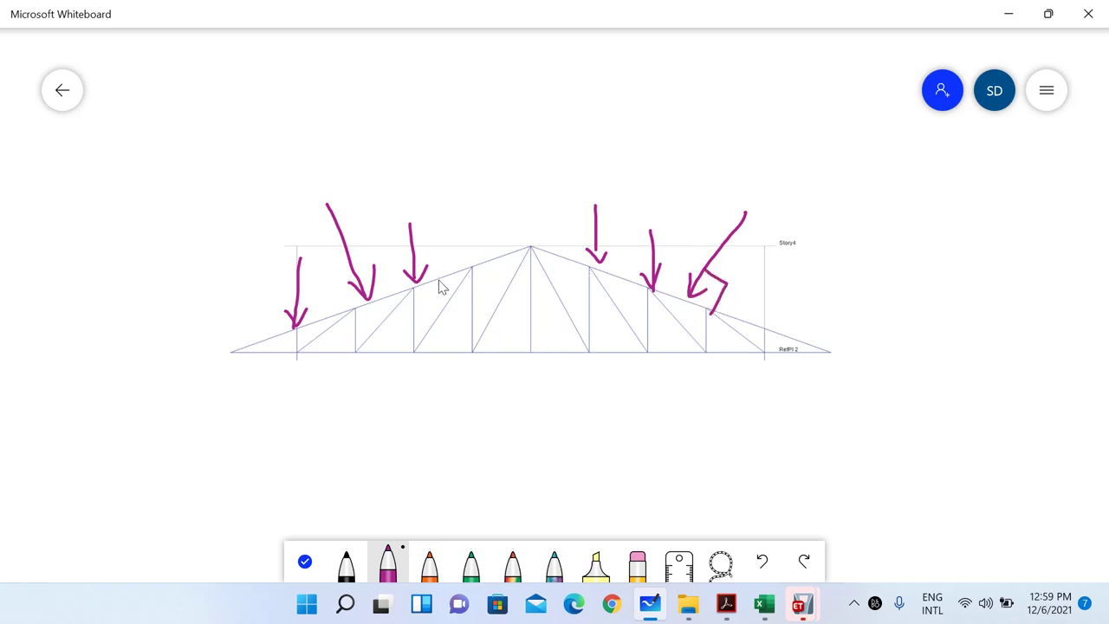
Draw outward arrows from beneath the truss normal to both roof slopes, marking their right angles with the chord
drag(437, 275, 483, 384)
mouse_move(437, 278)
mouse_down()
mouse_move(439, 305)
mouse_move(468, 293)
mouse_move(456, 299)
mouse_up()
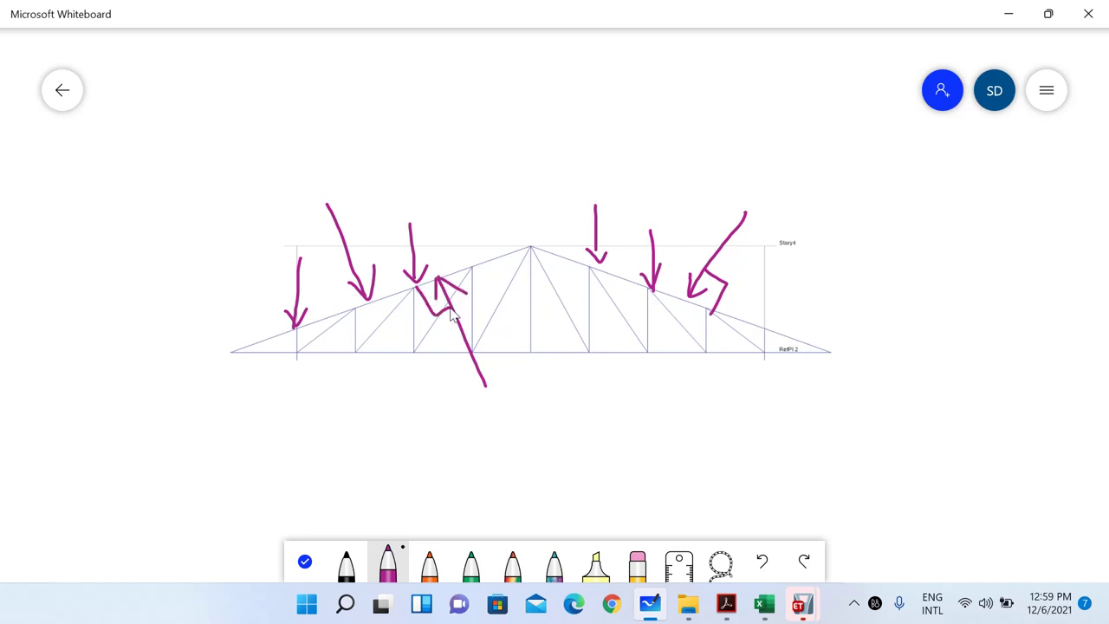
drag(672, 297, 618, 357)
mouse_move(646, 300)
mouse_down()
mouse_move(677, 312)
mouse_move(649, 299)
mouse_up()
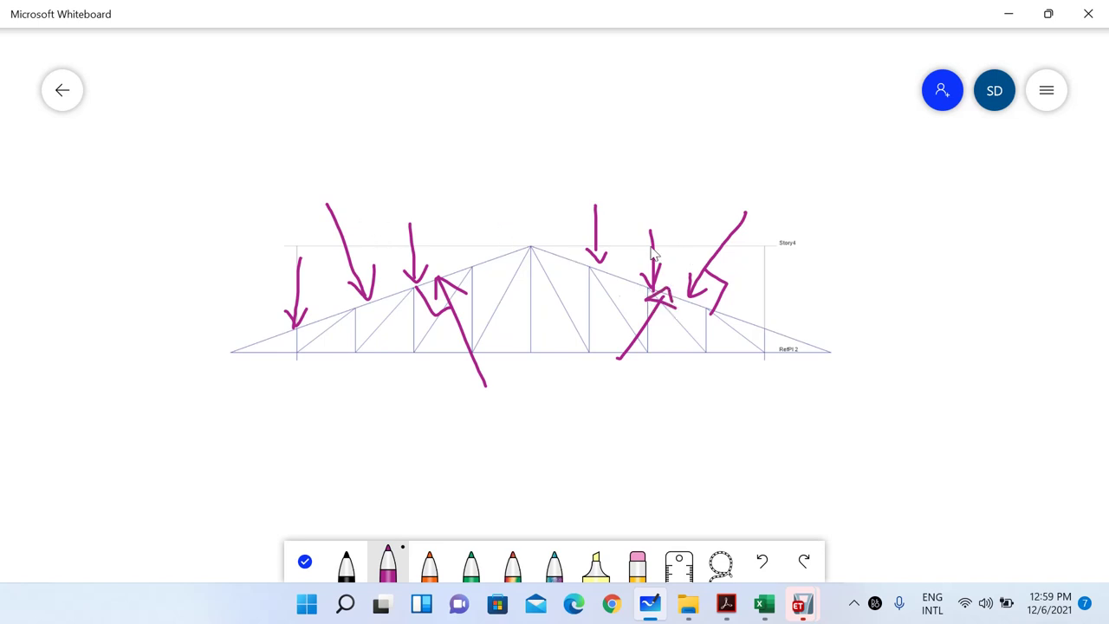
Return to the Excel workbook and compare the upward pressures for both wind angles to identify the governing one
click(1009, 12)
scroll(407, 346, down, 2)
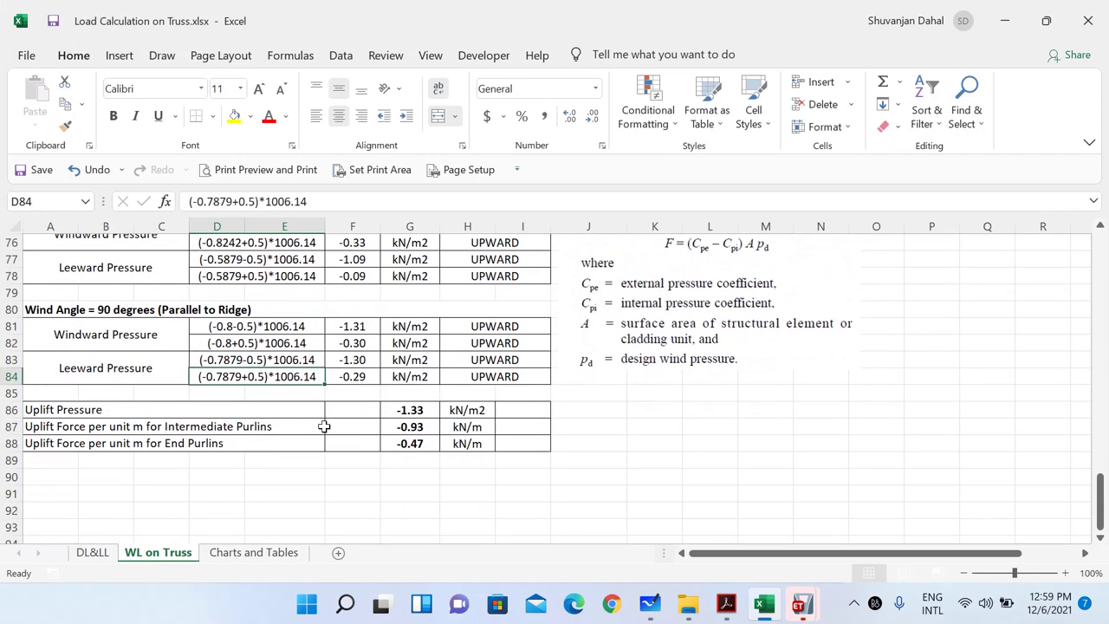
scroll(250, 465, up, 1)
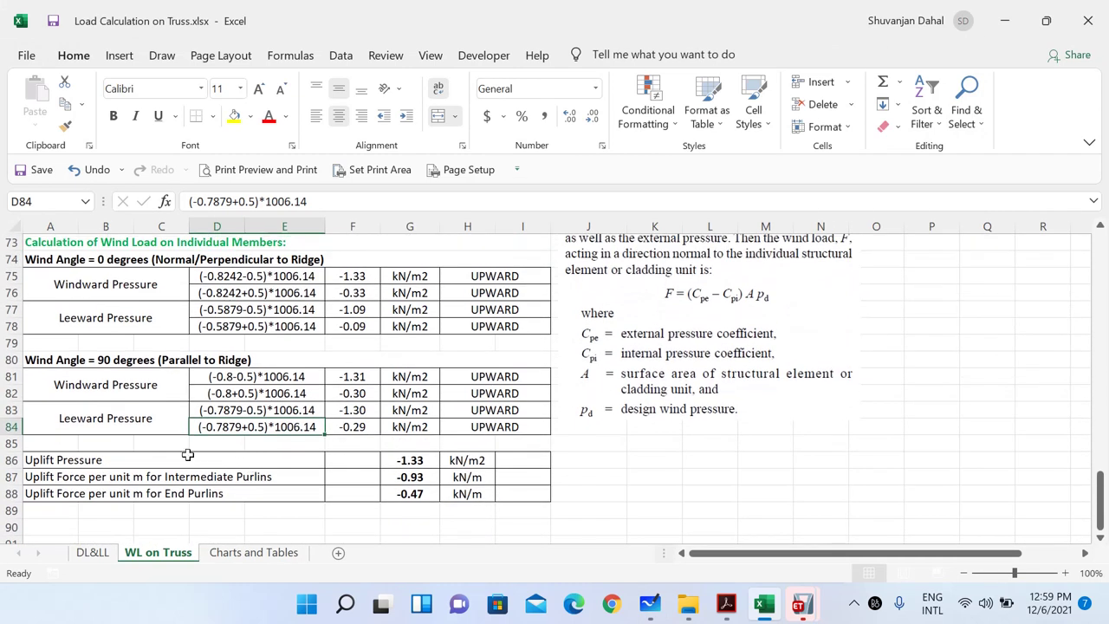
drag(352, 276, 354, 429)
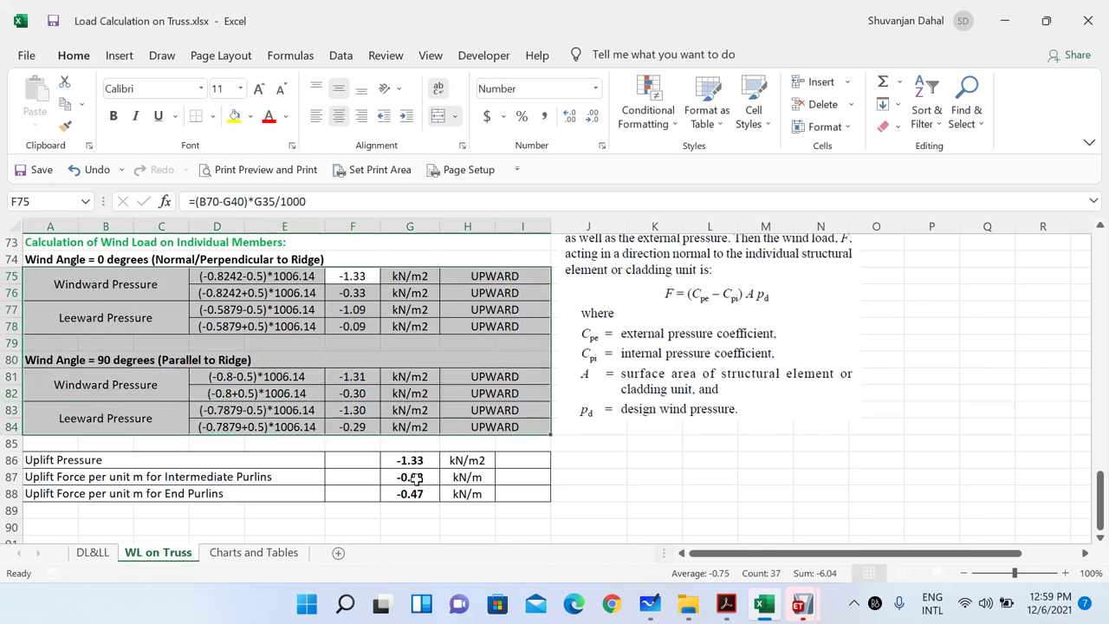
click(361, 275)
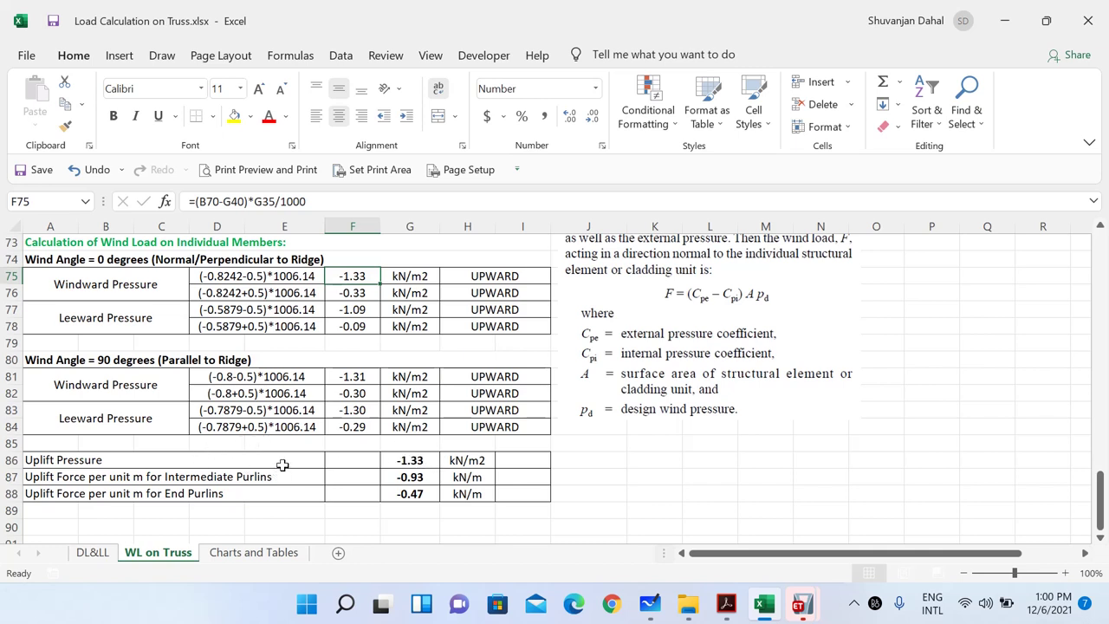
Inspect the uplift pressure and the formulas for uplift force per metre on the intermediate and end purlins
click(416, 462)
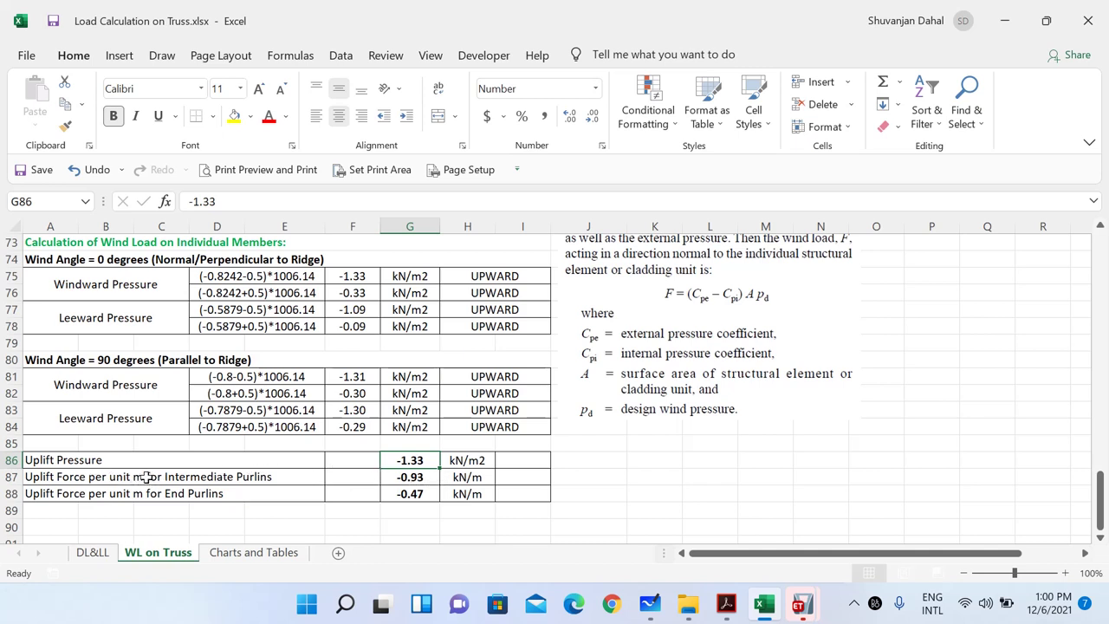
click(426, 478)
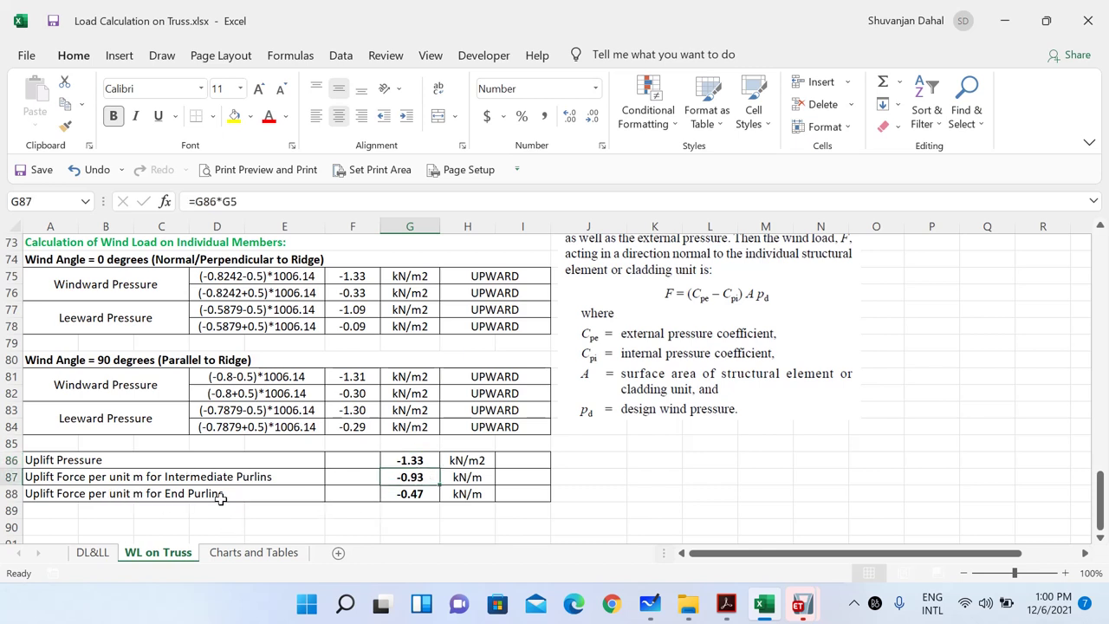
click(421, 494)
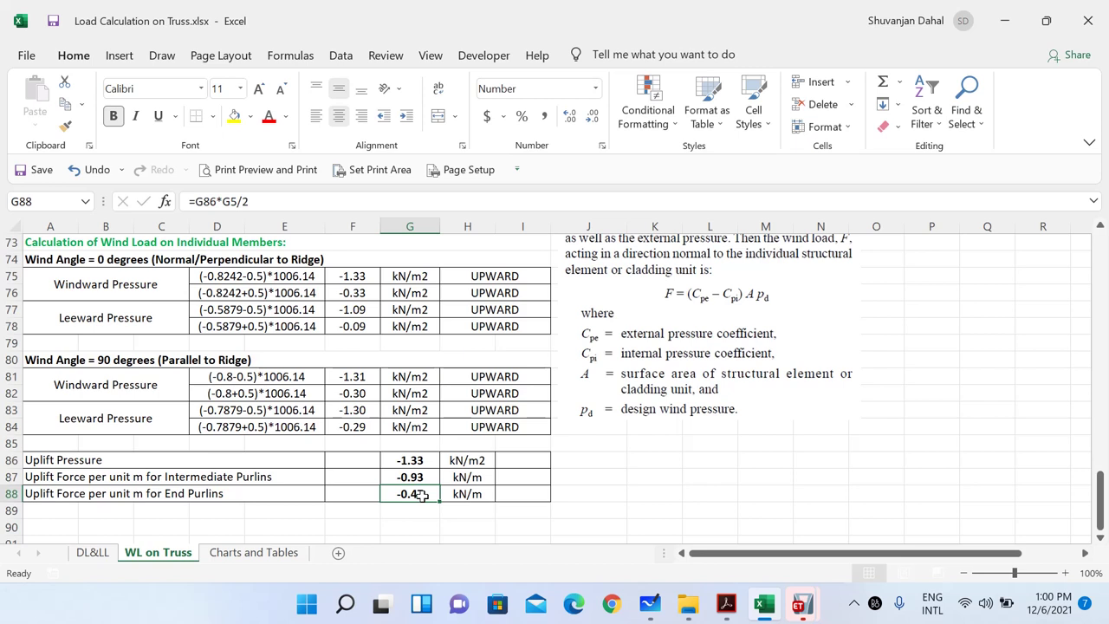
drag(428, 475, 436, 496)
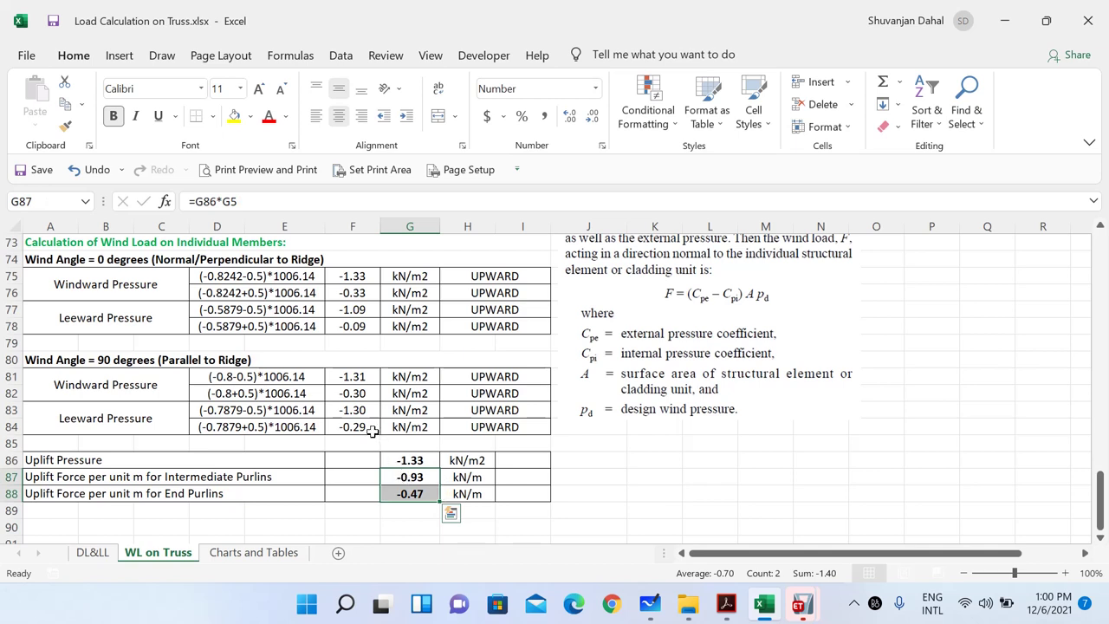
click(406, 479)
click(412, 496)
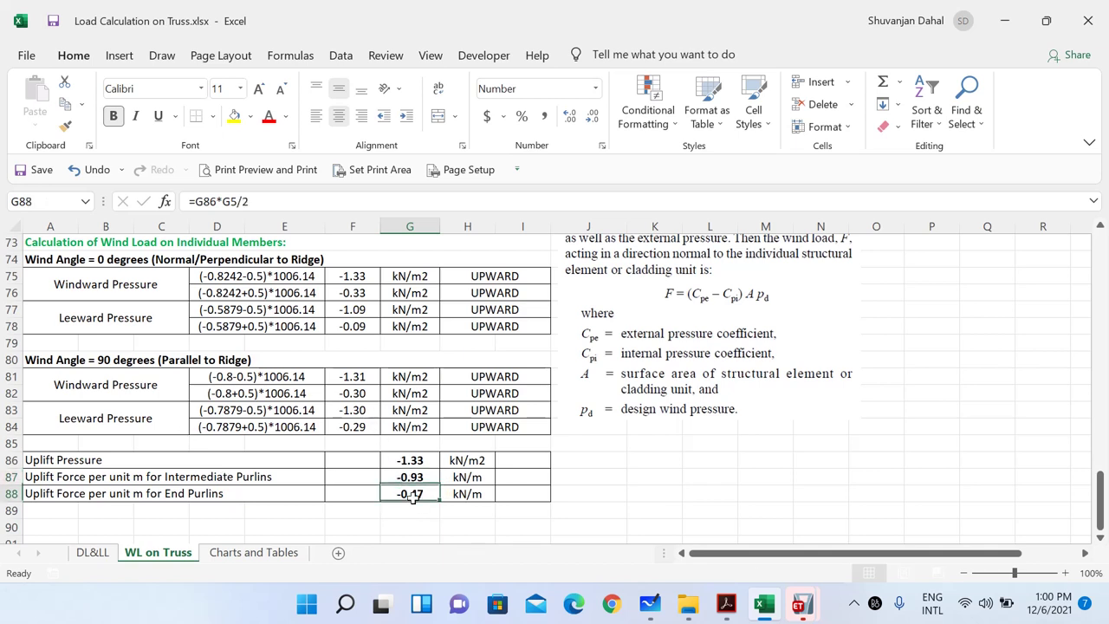
click(407, 479)
click(415, 494)
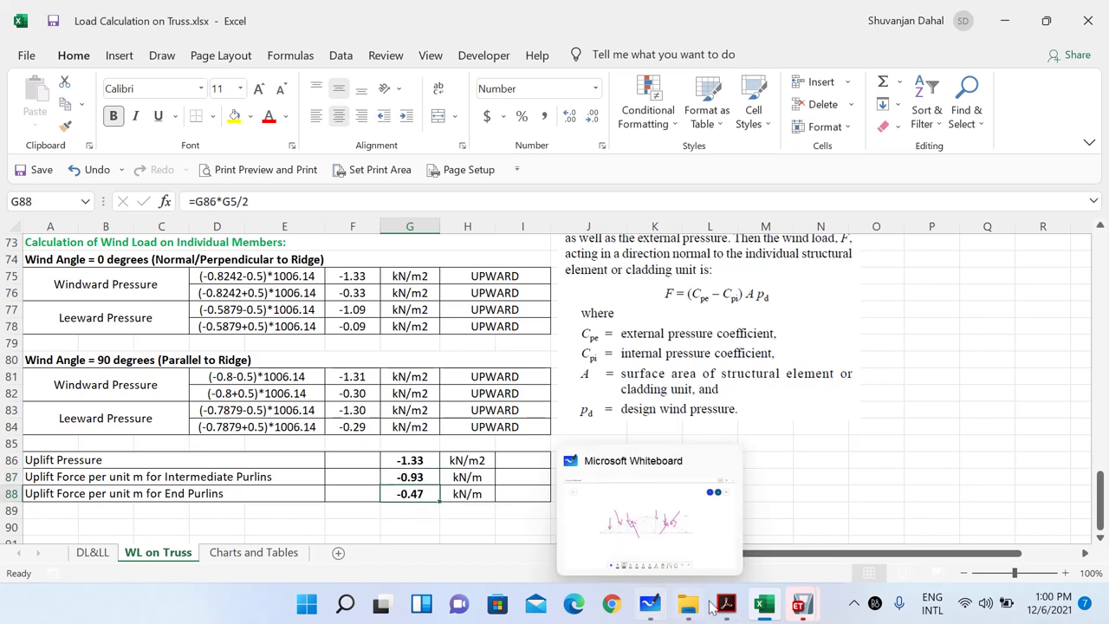
Switch to the ETABS model, select the End Purlins and Intermediate Purlins groups, and show only those members
click(801, 604)
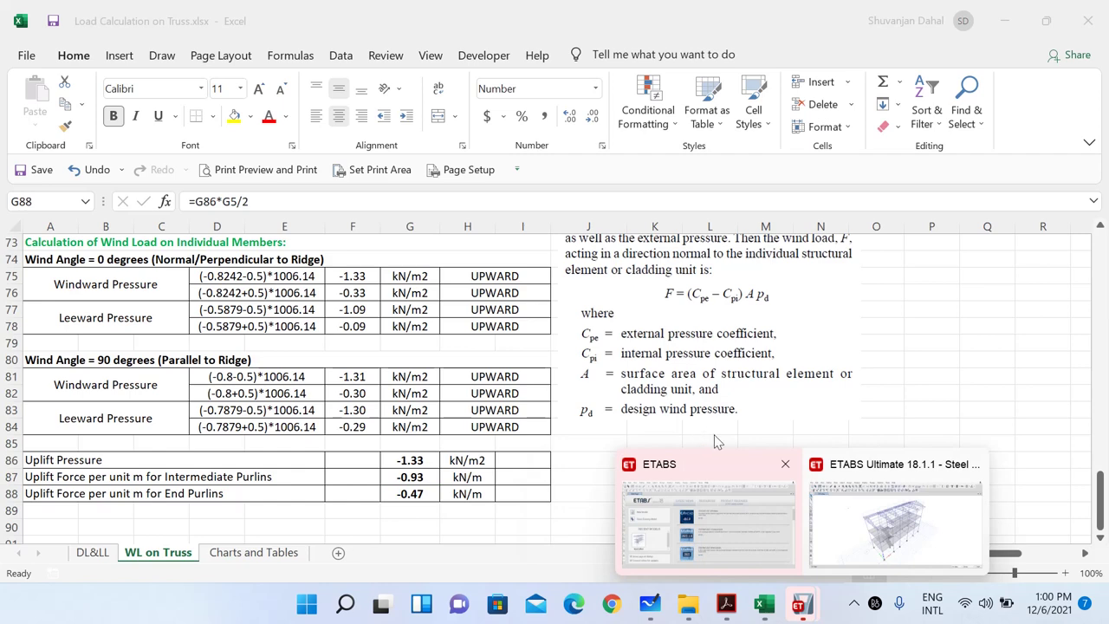
click(895, 512)
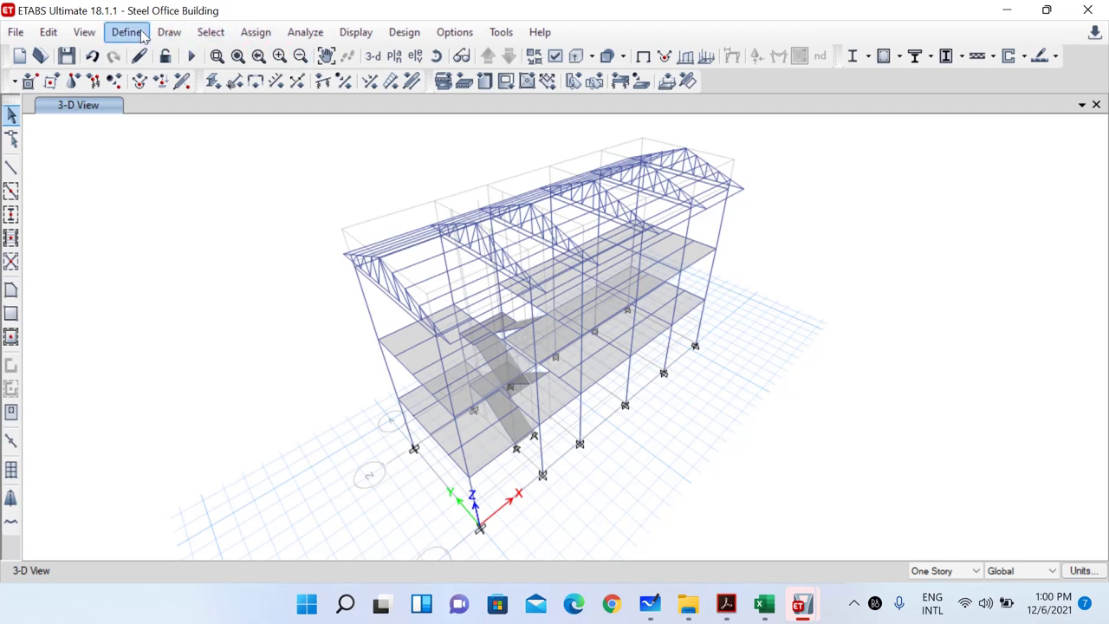
click(211, 35)
mouse_move(369, 59)
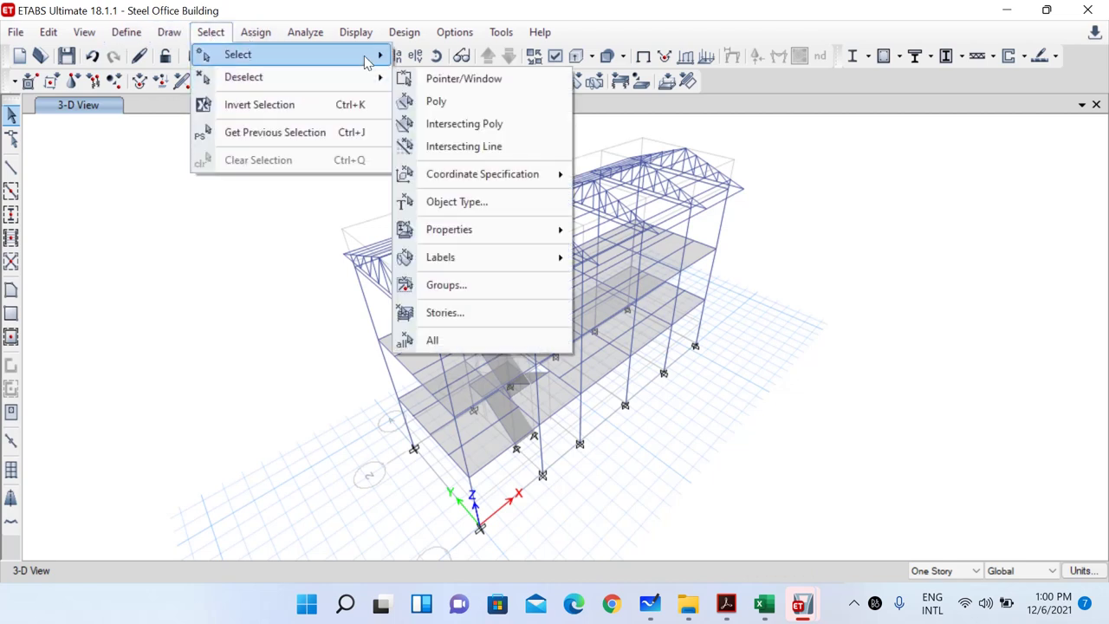
click(456, 262)
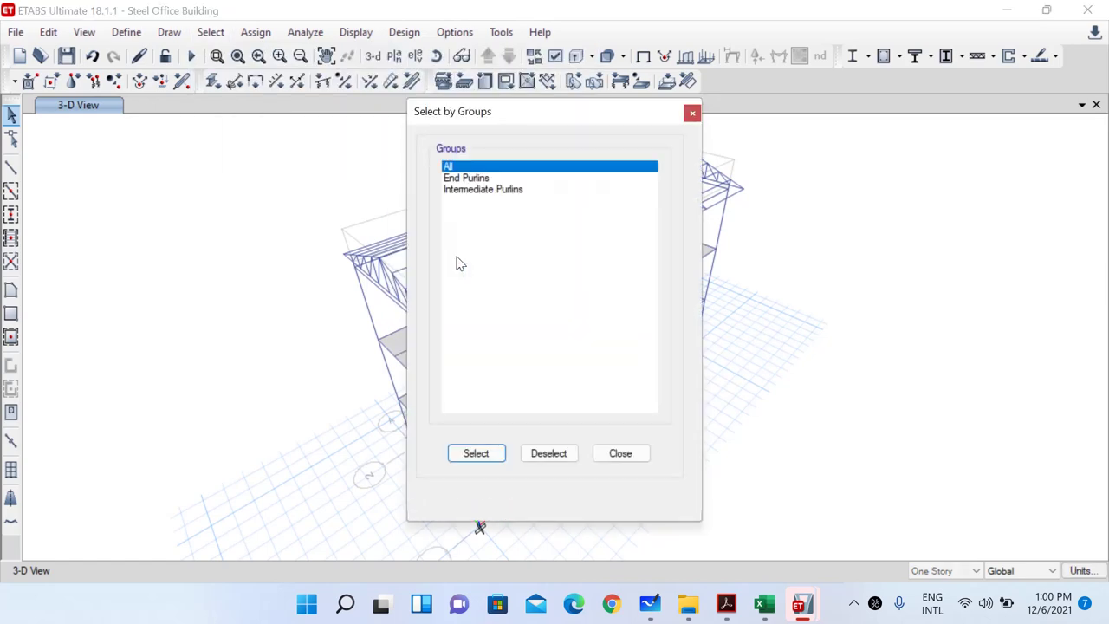
drag(475, 179, 478, 208)
click(500, 458)
click(621, 454)
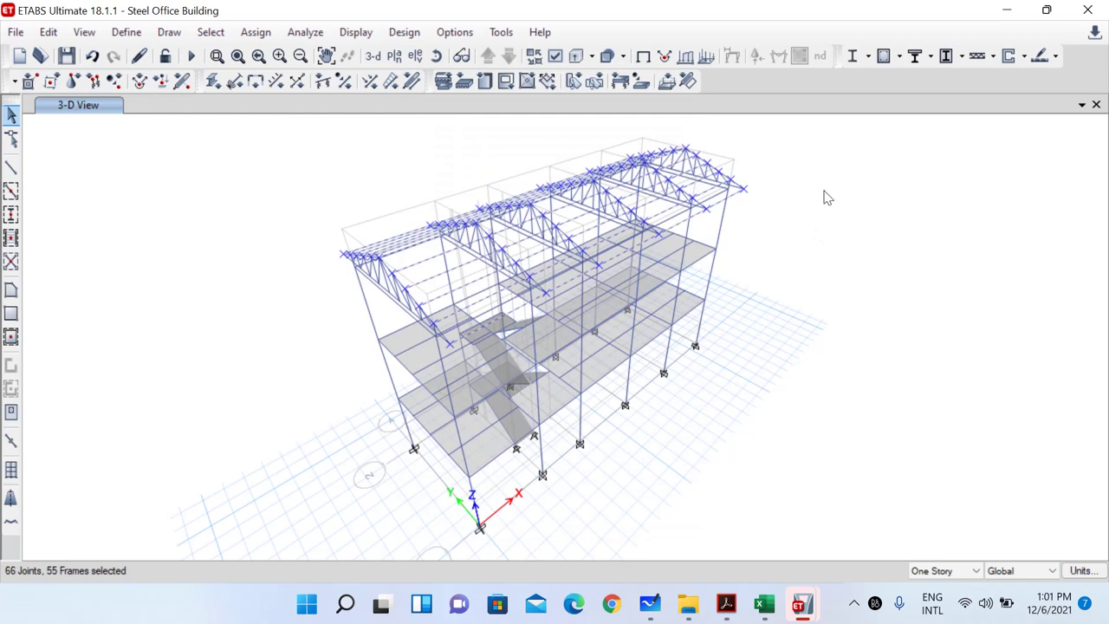
right_click(800, 165)
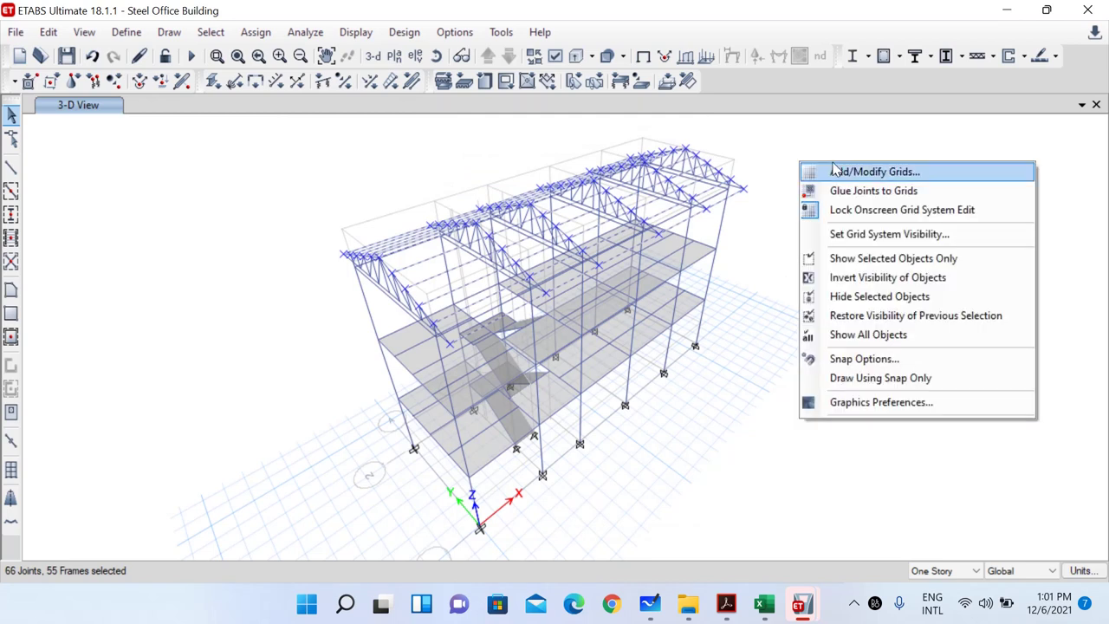
click(862, 258)
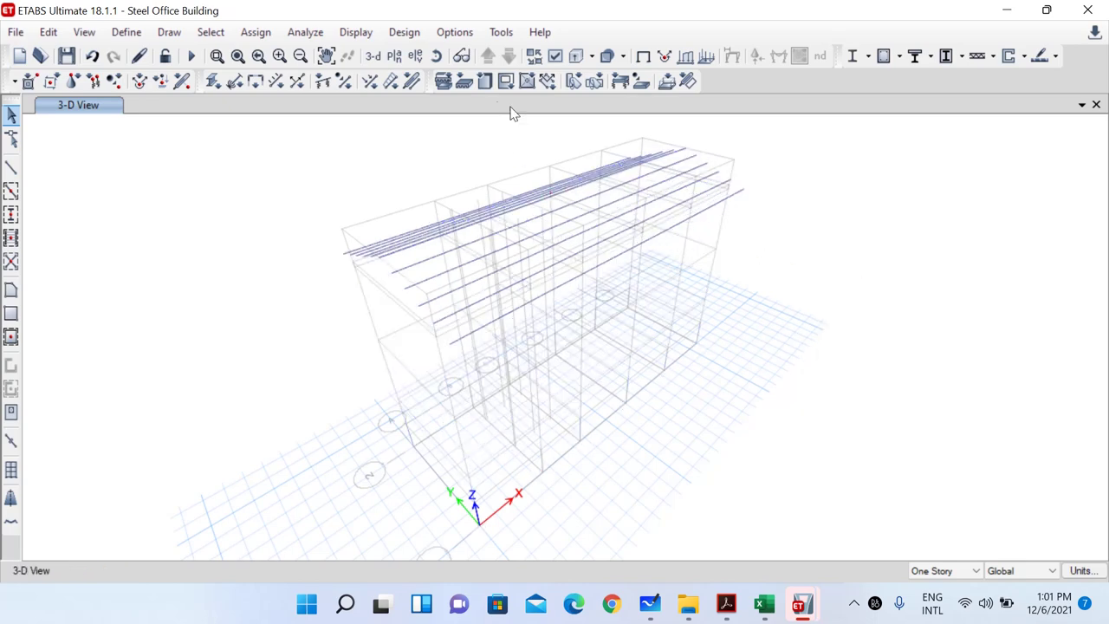
Turn on the display of frame local axes for the isolated purlins in the 3D view
click(438, 56)
drag(697, 299, 630, 292)
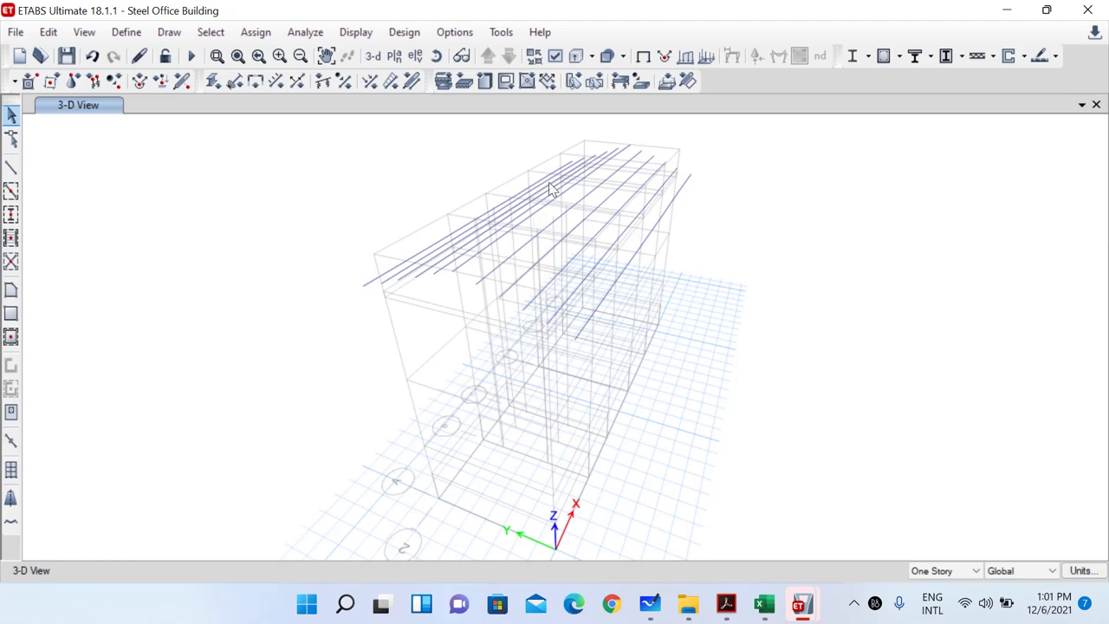
scroll(549, 185, up, 3)
scroll(487, 238, down, 3)
scroll(498, 268, up, 3)
scroll(488, 276, down, 4)
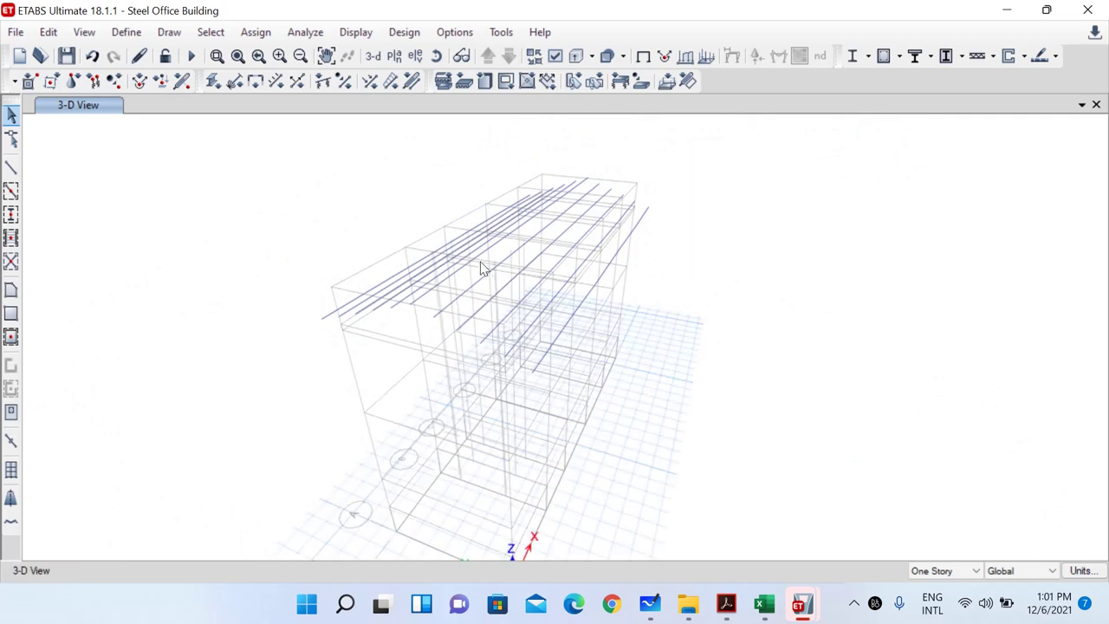
click(556, 58)
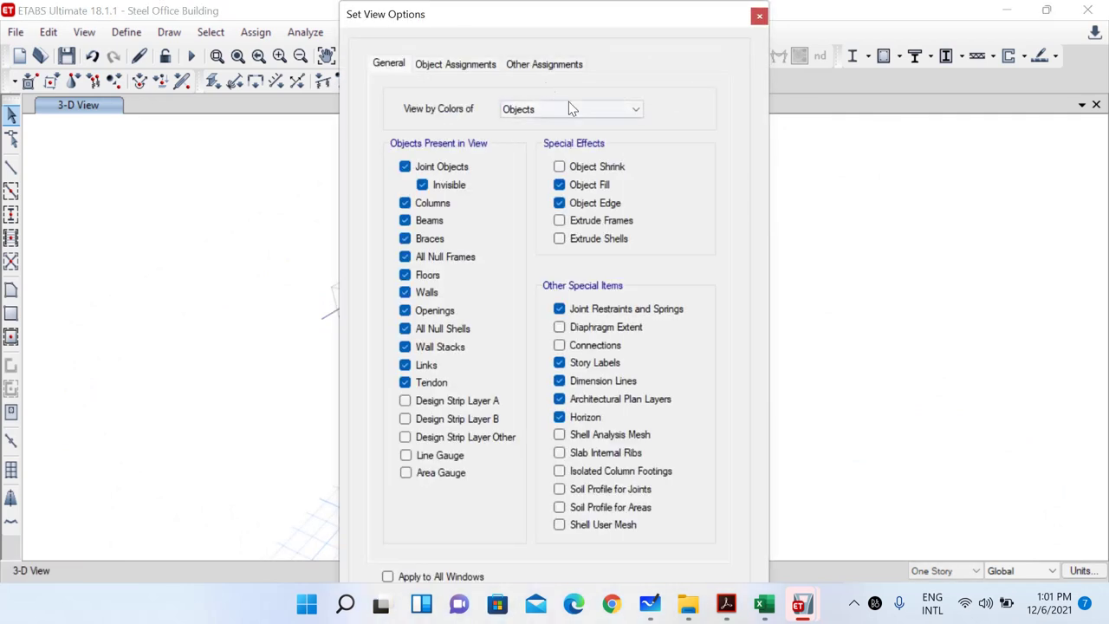
click(459, 71)
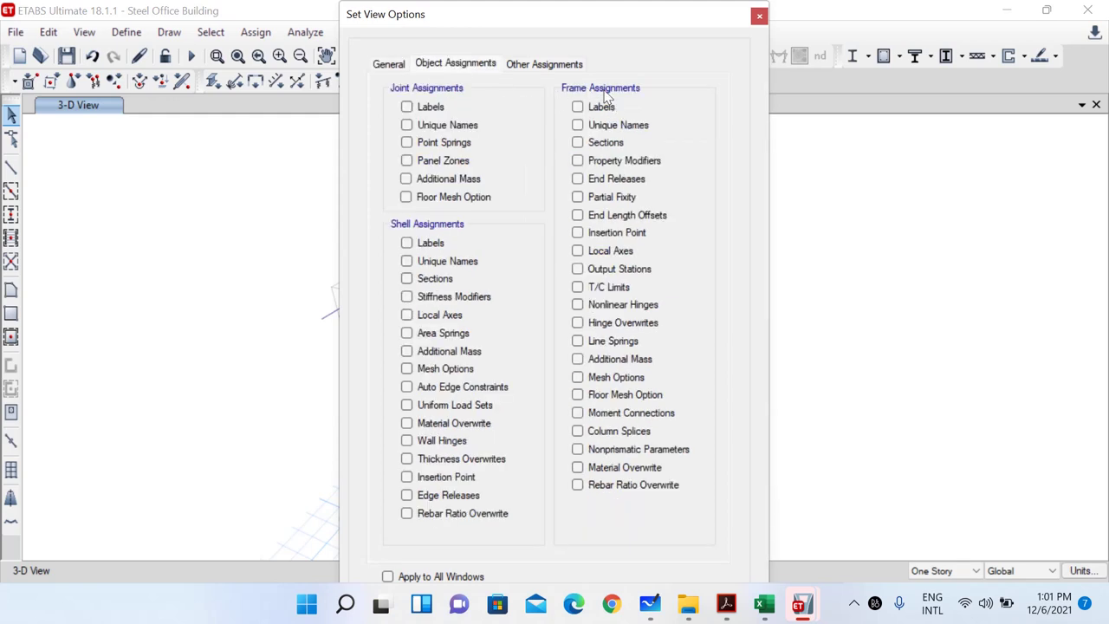
click(578, 252)
key(Tab)
key(Tab)
key(Tab)
key(Tab)
key(Tab)
key(Return)
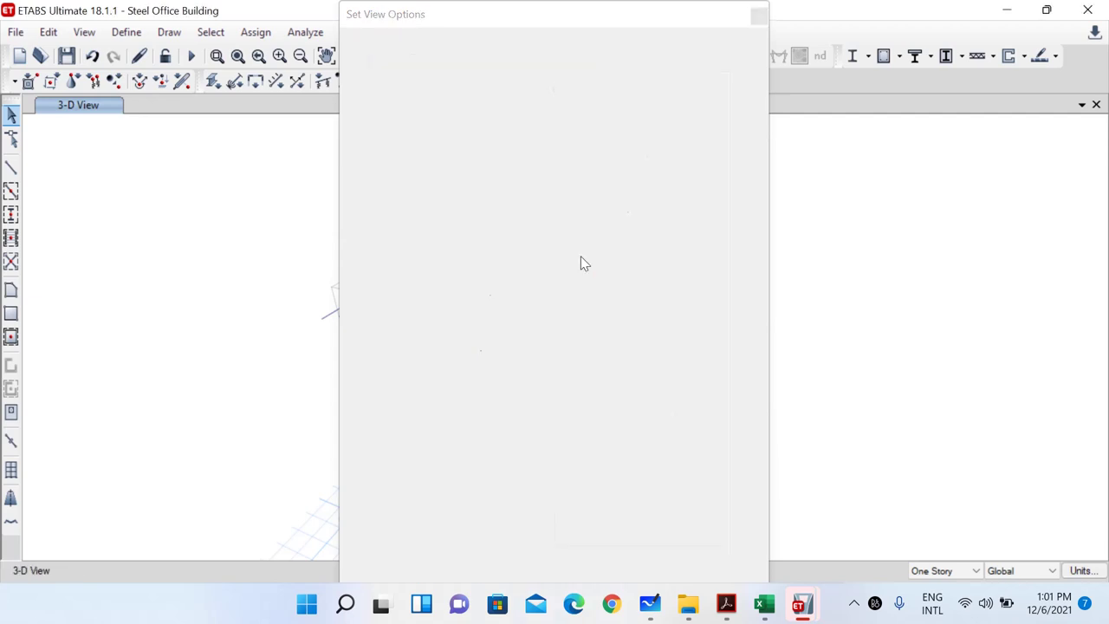
Examine the directions of the purlins' local axes relative to both roof slopes
scroll(466, 282, up, 3)
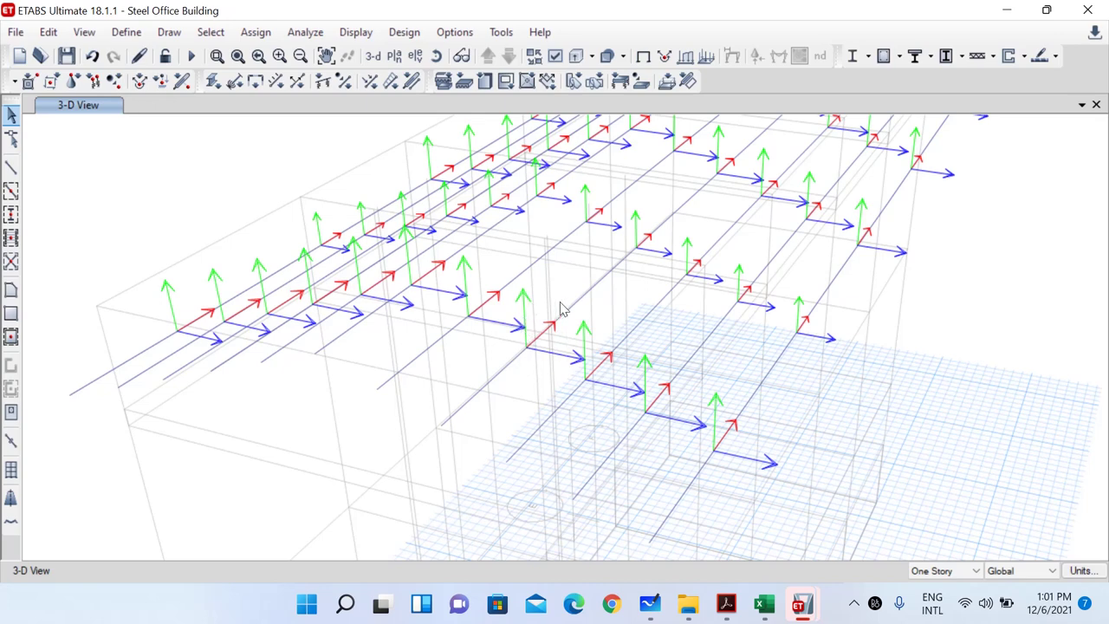
scroll(572, 362, down, 5)
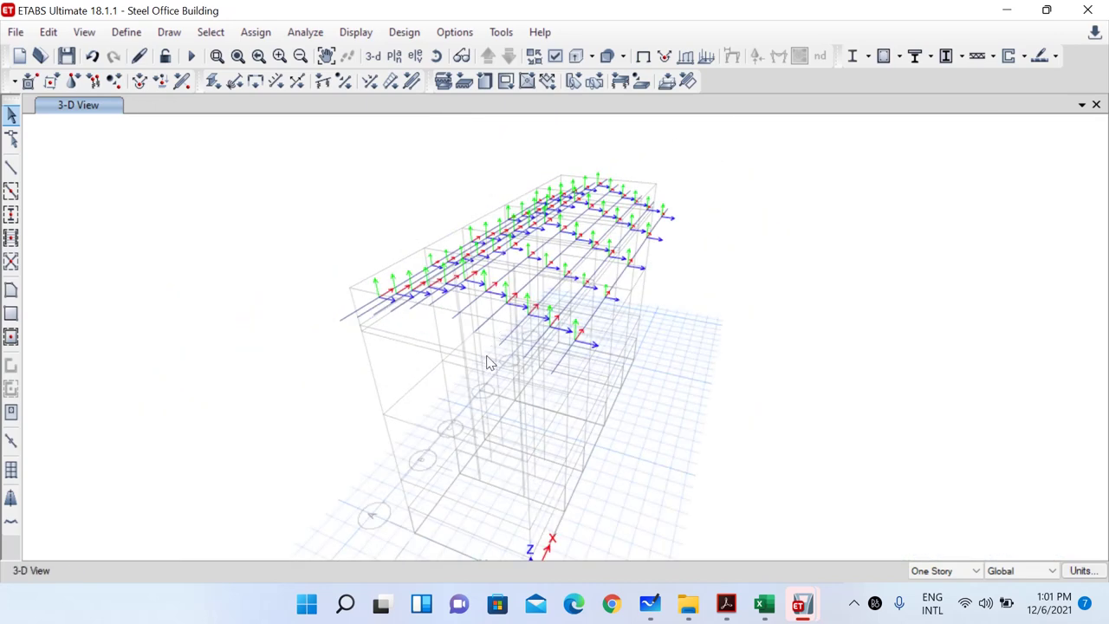
scroll(510, 295, up, 5)
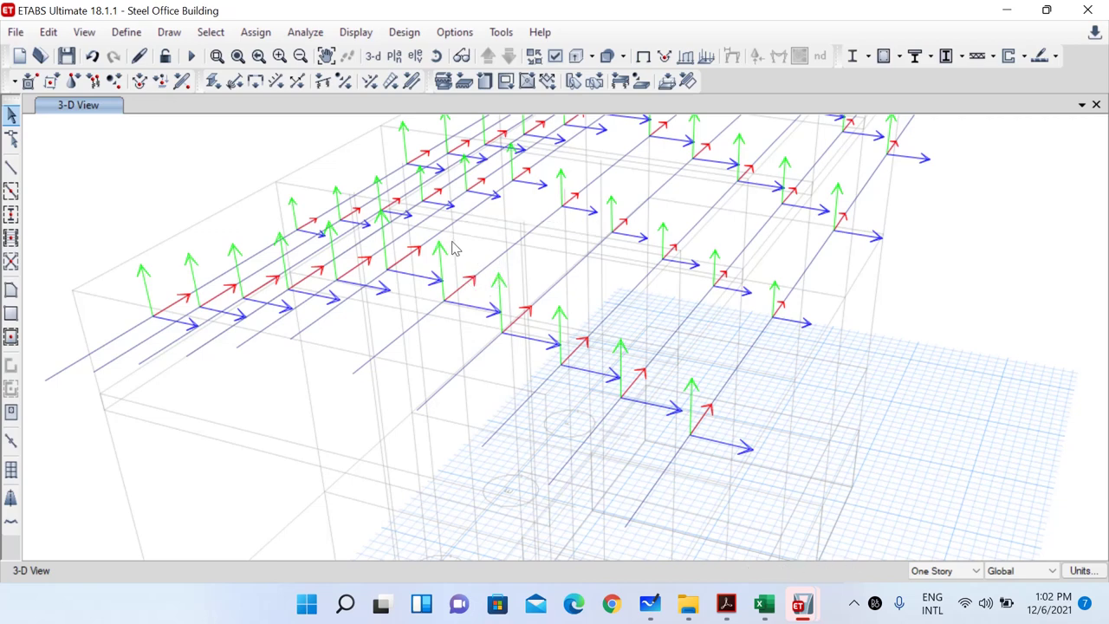
scroll(448, 368, down, 5)
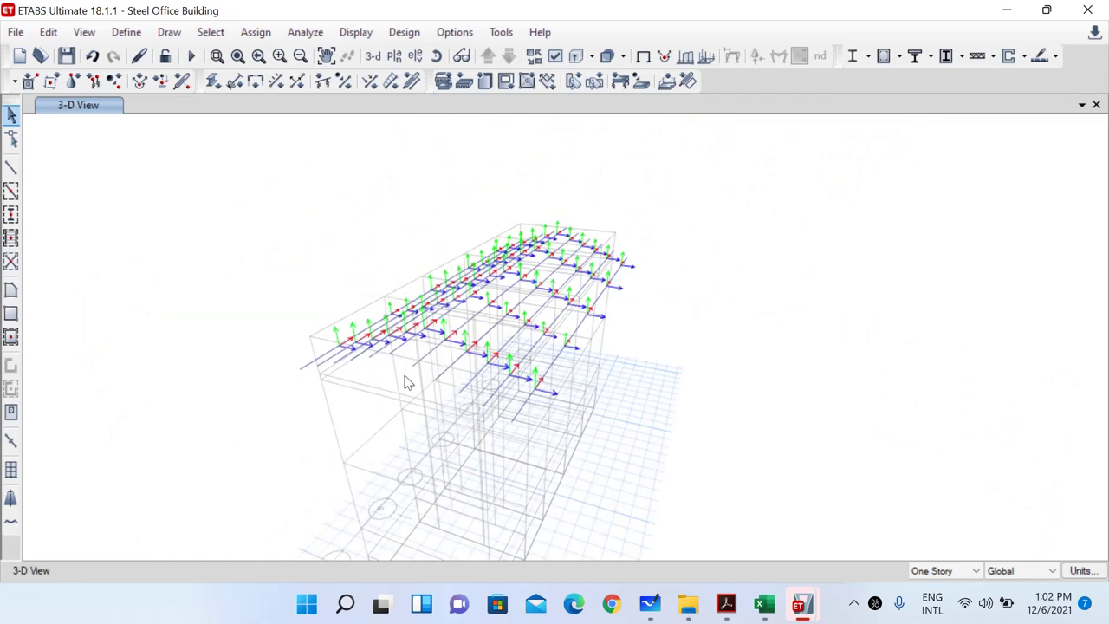
scroll(401, 381, up, 5)
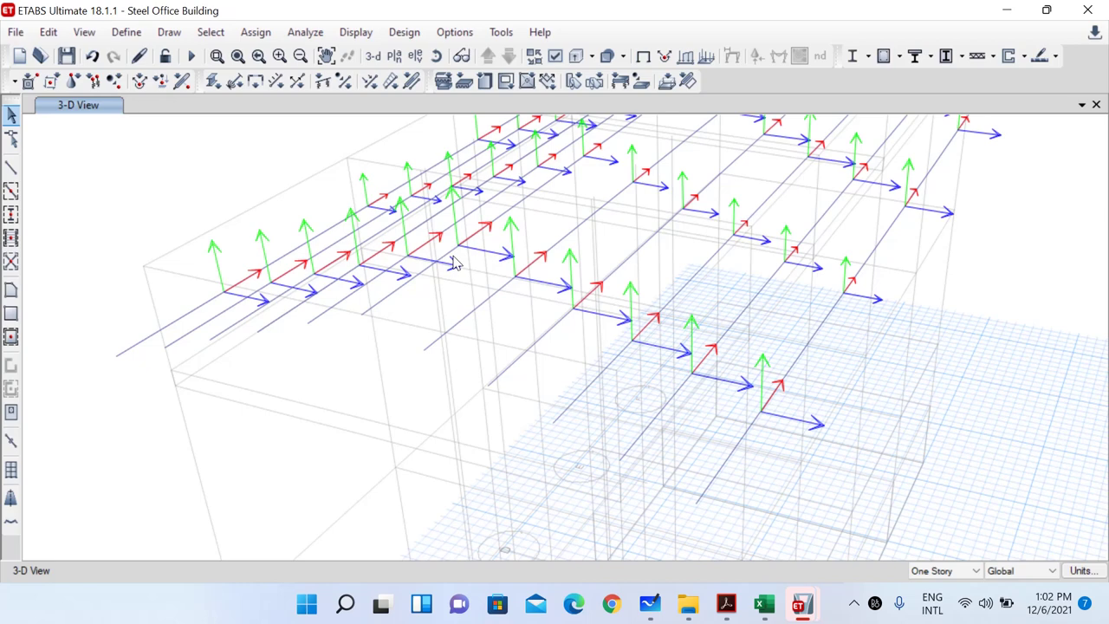
scroll(436, 354, down, 2)
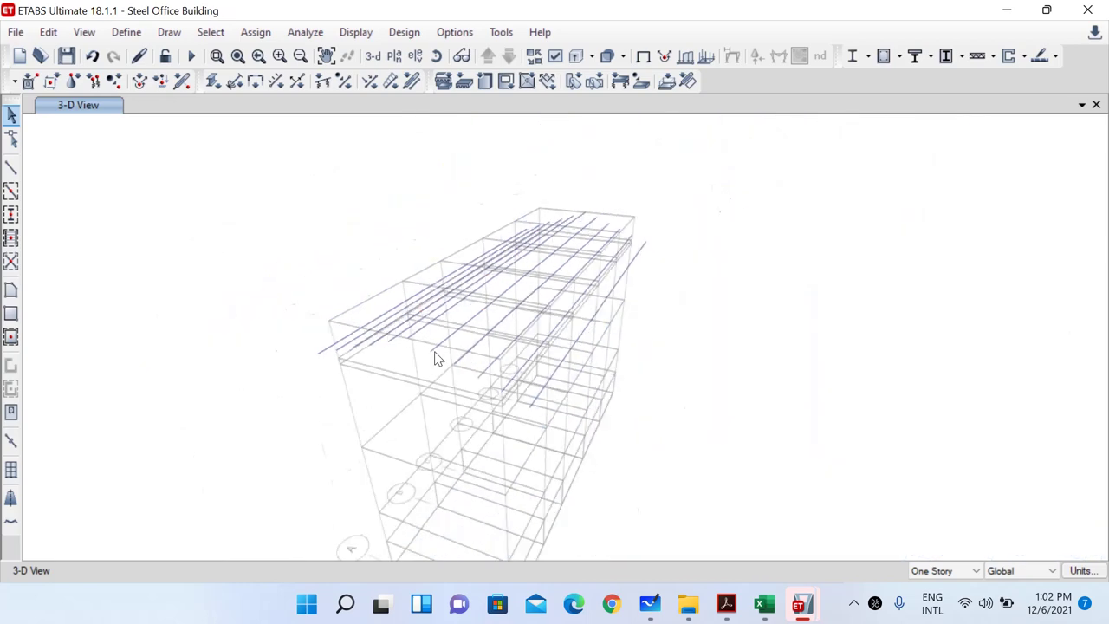
scroll(500, 354, up, 2)
Try to select the purlins on one roof slope individually, segment by segment
click(427, 253)
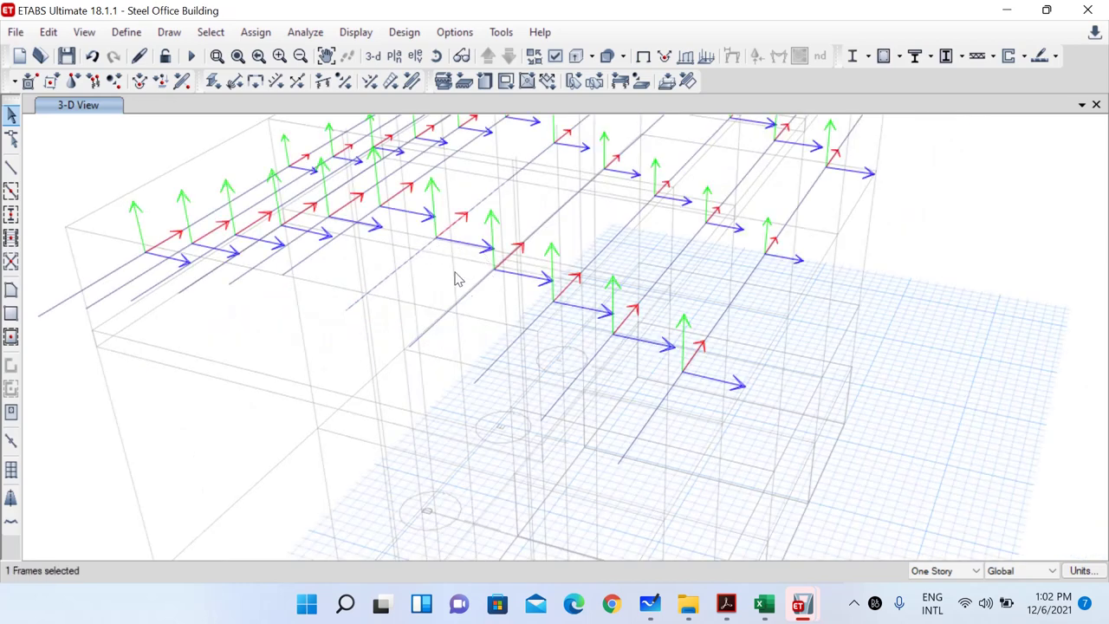
click(565, 331)
click(598, 352)
click(525, 379)
scroll(525, 379, down, 2)
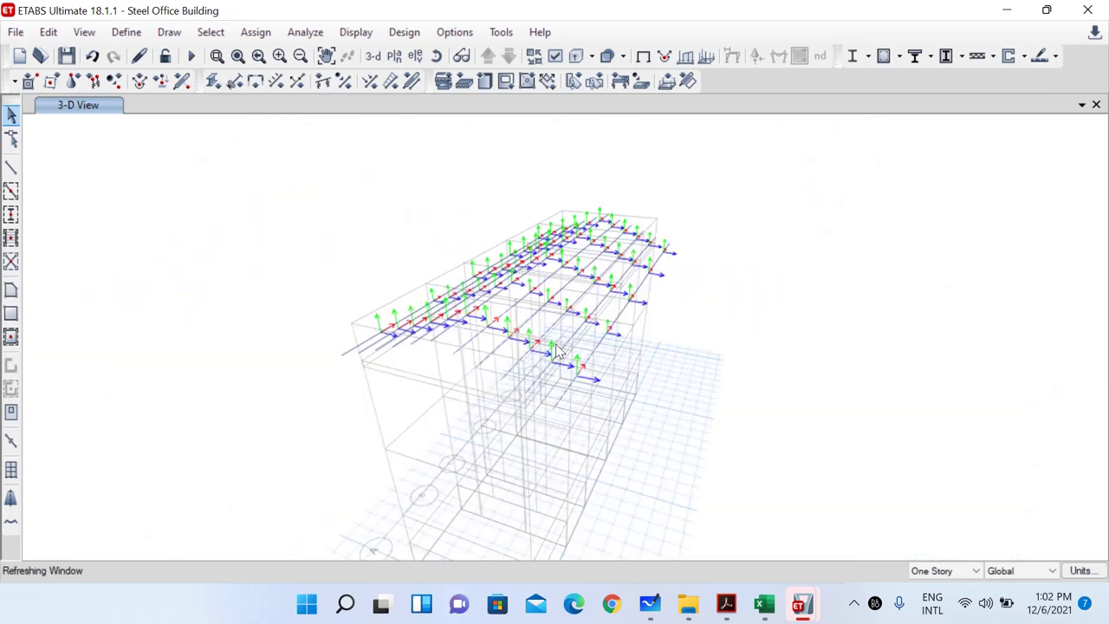
scroll(525, 334, up, 2)
click(478, 220)
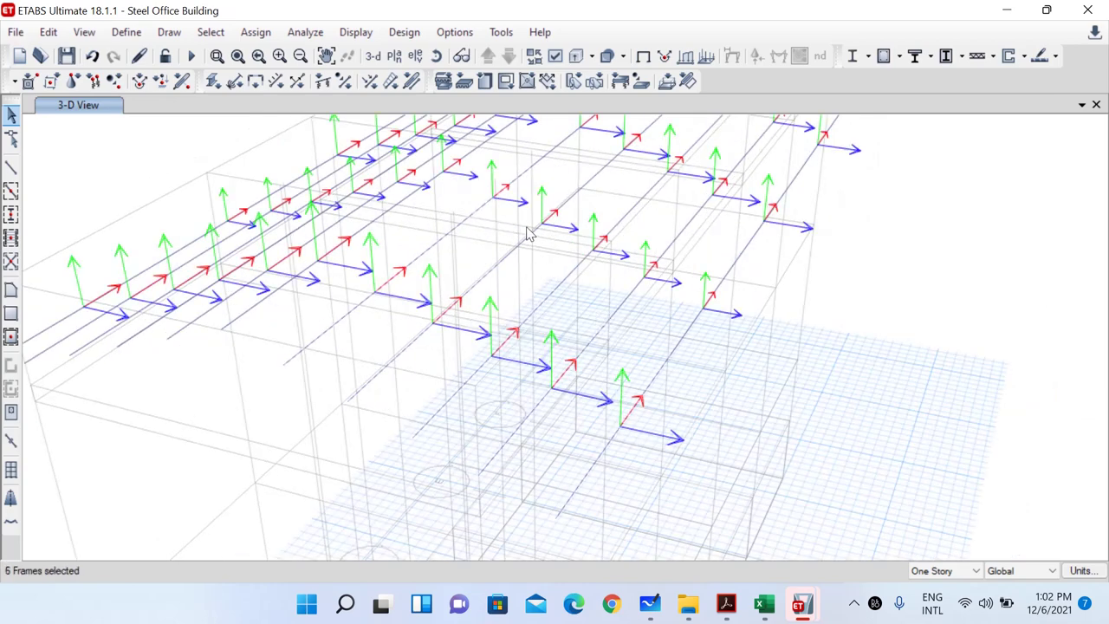
click(589, 255)
click(631, 293)
Hide the grid lines so the 3D view shows only the purlins with their local axes
click(436, 55)
drag(784, 376, 559, 351)
scroll(559, 351, down, 5)
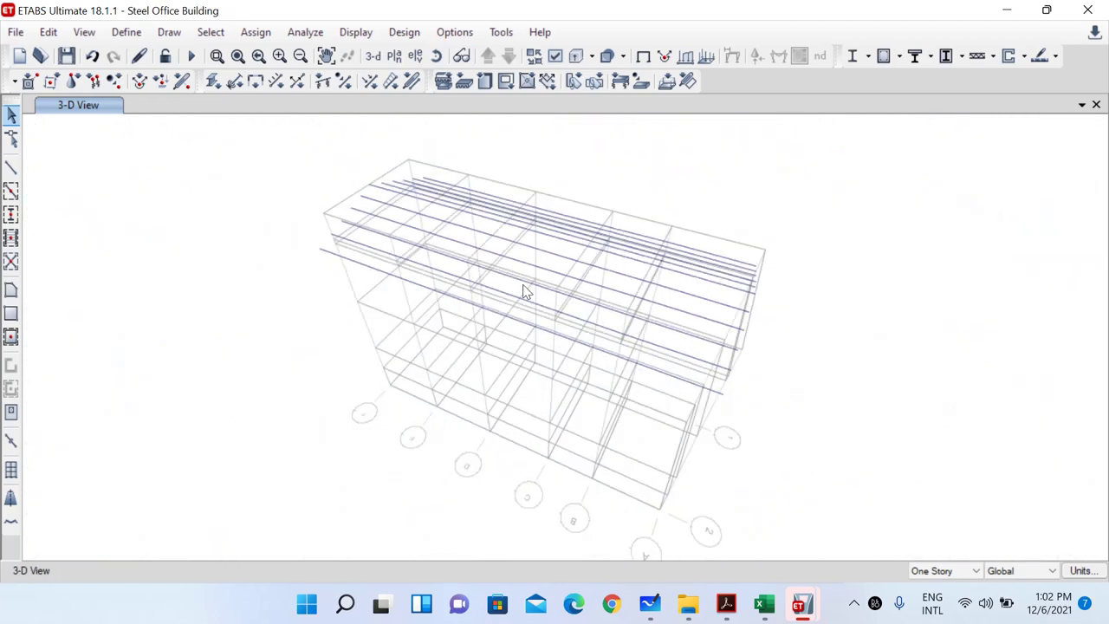
click(436, 55)
drag(702, 341, 343, 338)
click(436, 56)
drag(556, 408, 555, 488)
right_click(691, 231)
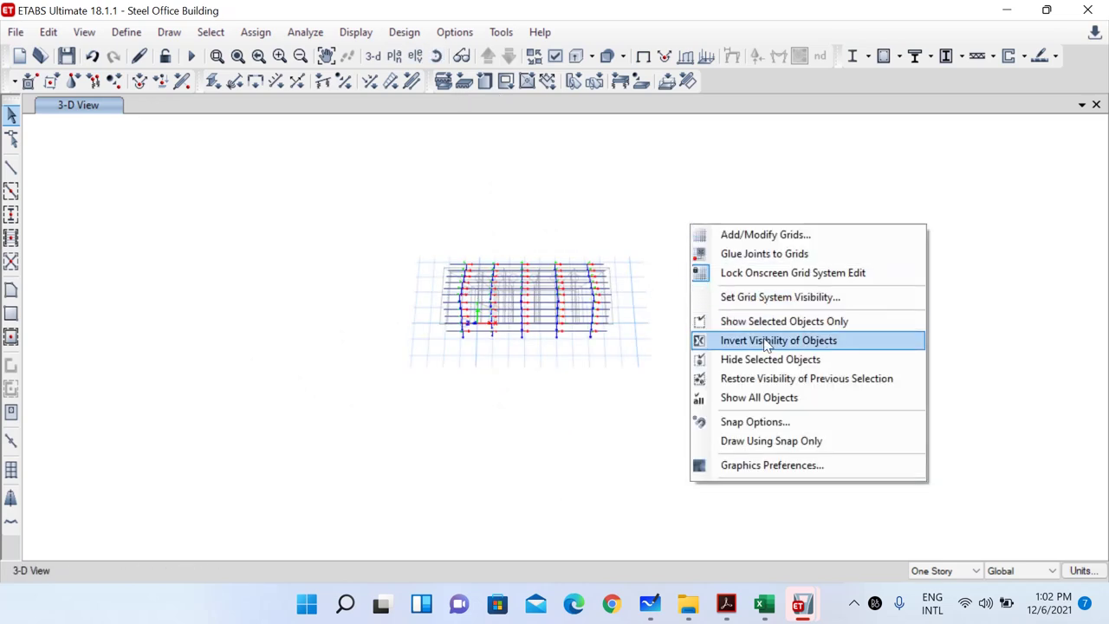
click(770, 347)
right_click(712, 252)
click(750, 346)
right_click(732, 249)
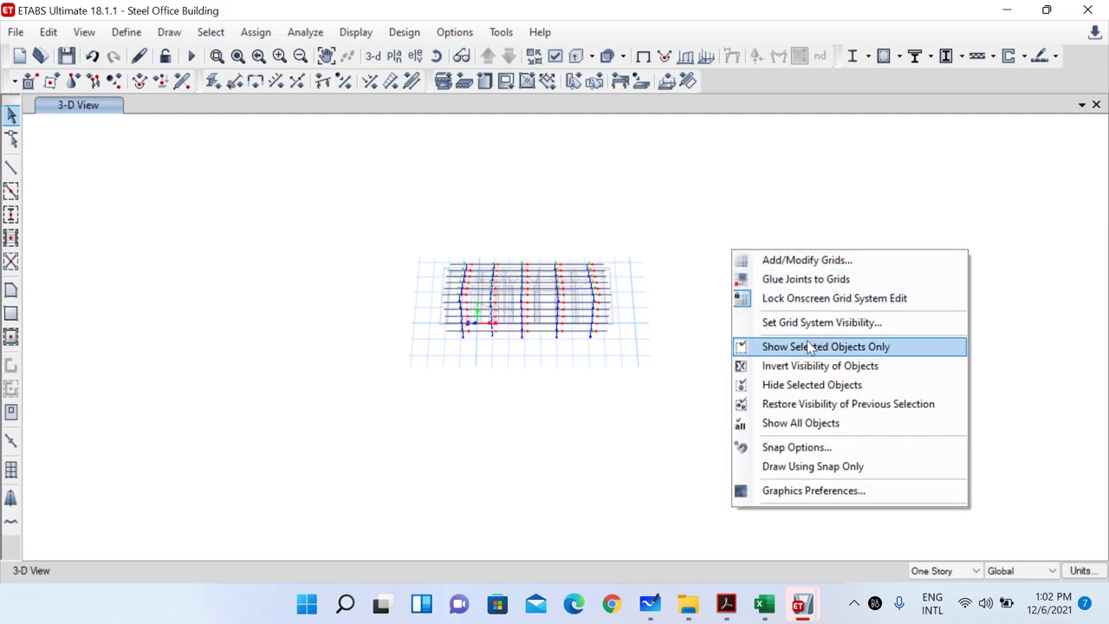
click(679, 293)
Select the five purlin lines on the slope nearest the origin, excluding the ridge, and open their local axes assignment
scroll(531, 294, up, 3)
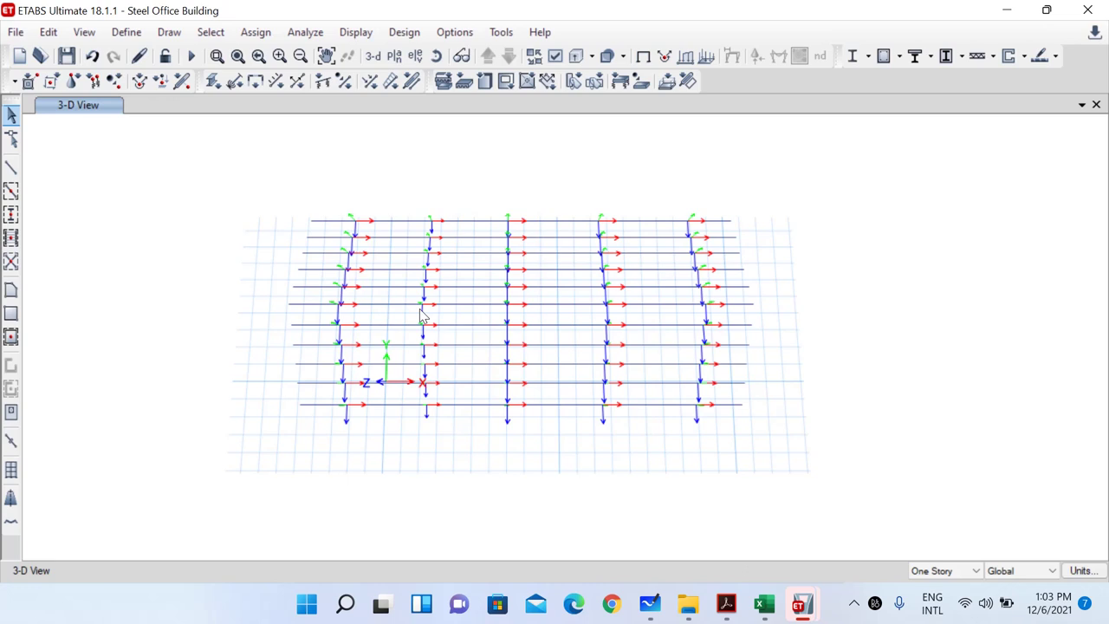
drag(275, 312, 779, 444)
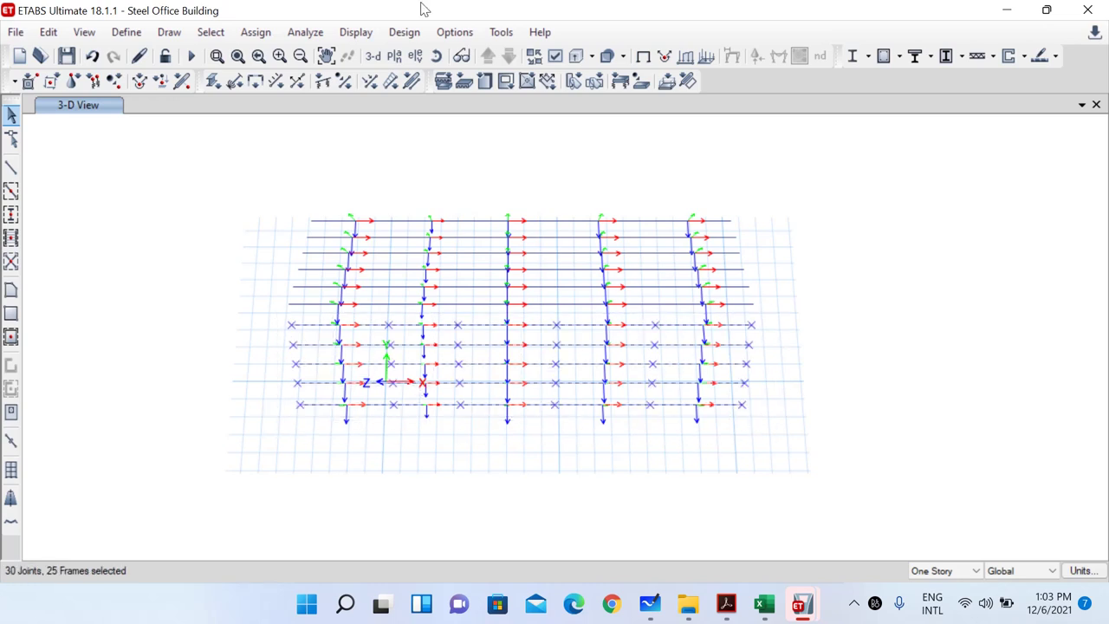
click(256, 32)
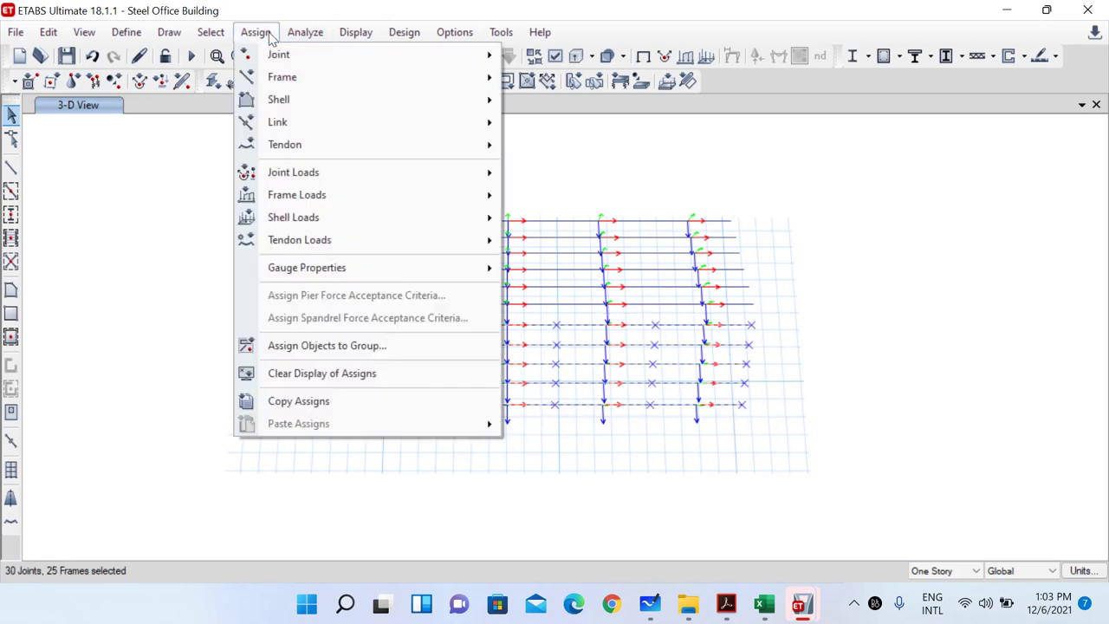
mouse_move(472, 82)
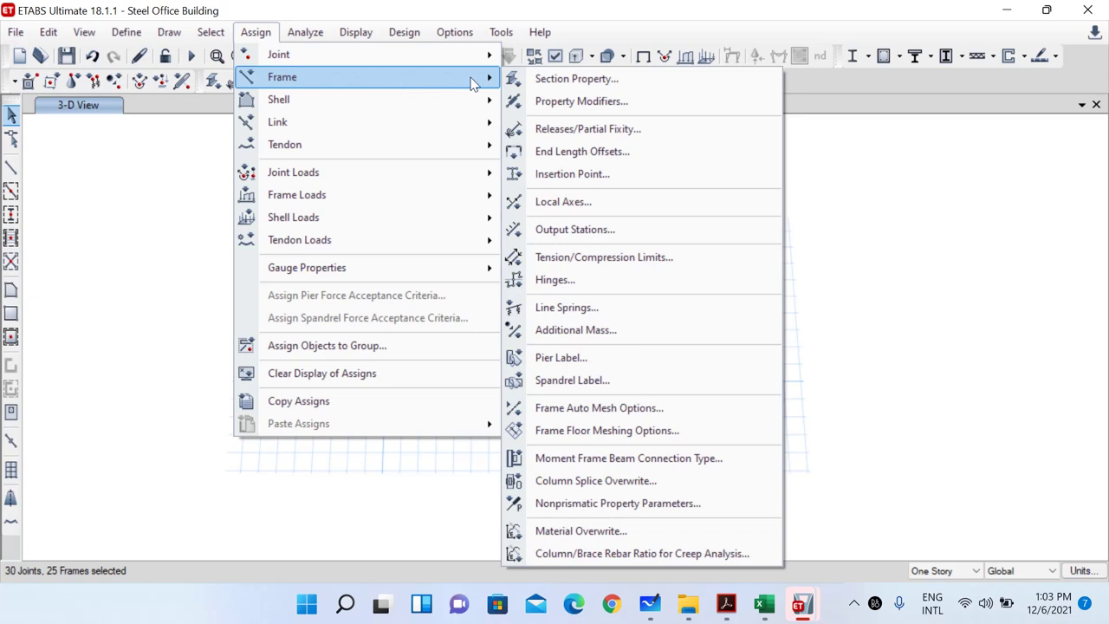
click(582, 202)
drag(560, 155, 897, 131)
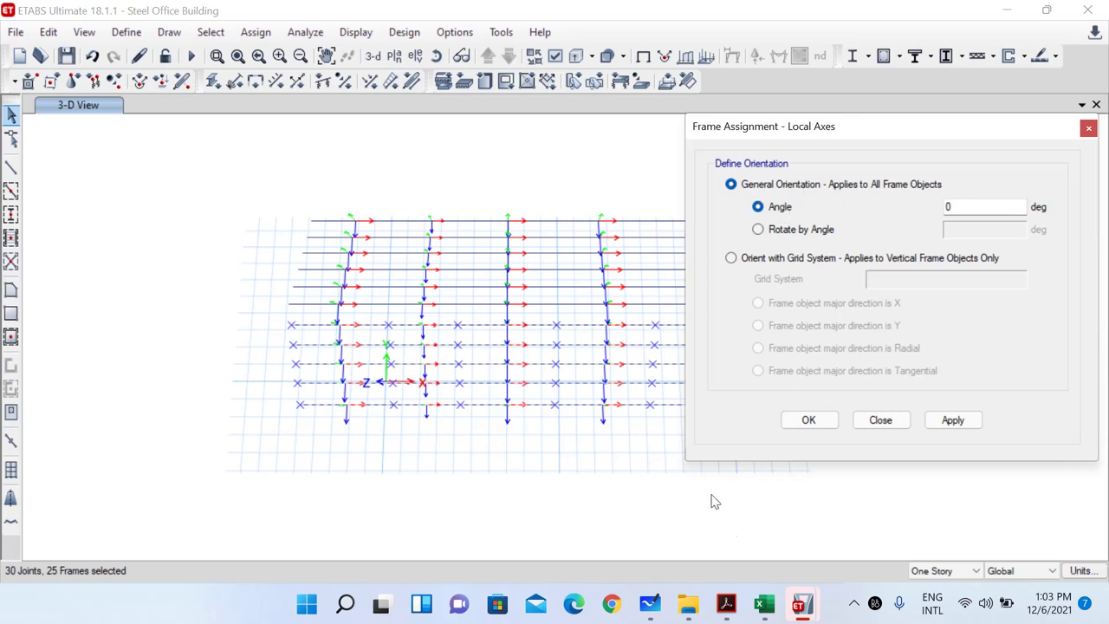
Look up the roof slope angle in the truss data of the Excel workbook and return to the ETABS model
mouse_move(743, 609)
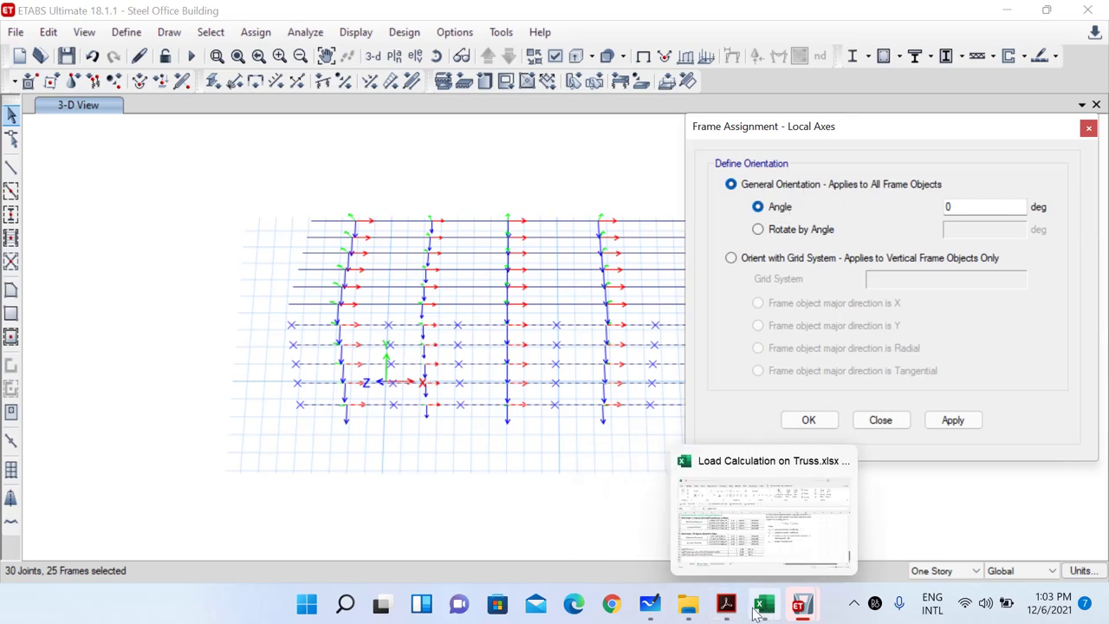
click(766, 606)
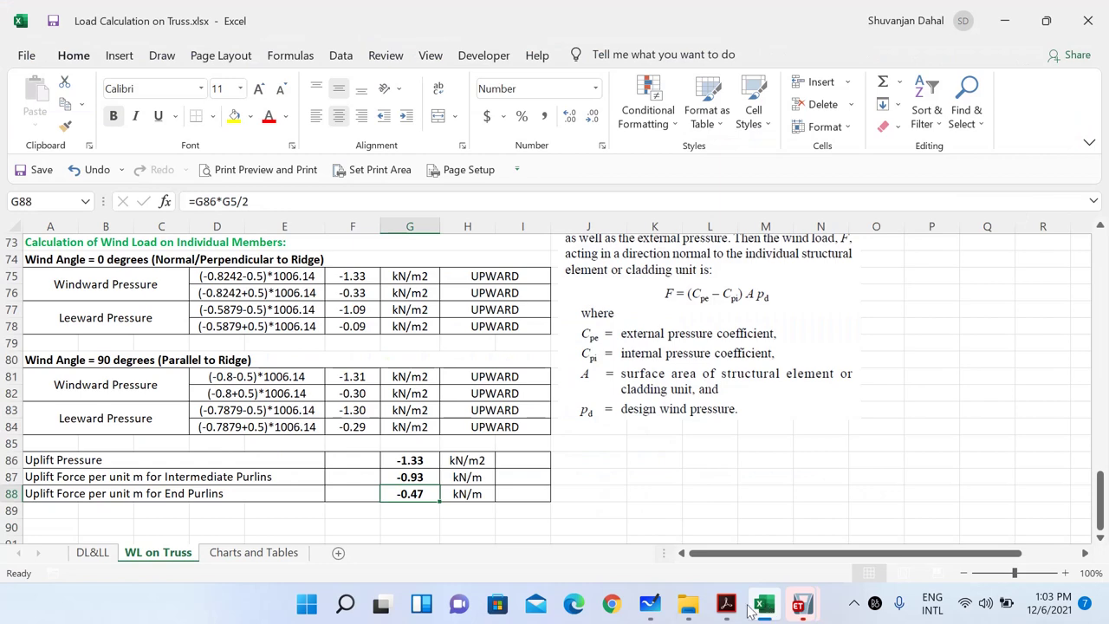
scroll(530, 417, up, 20)
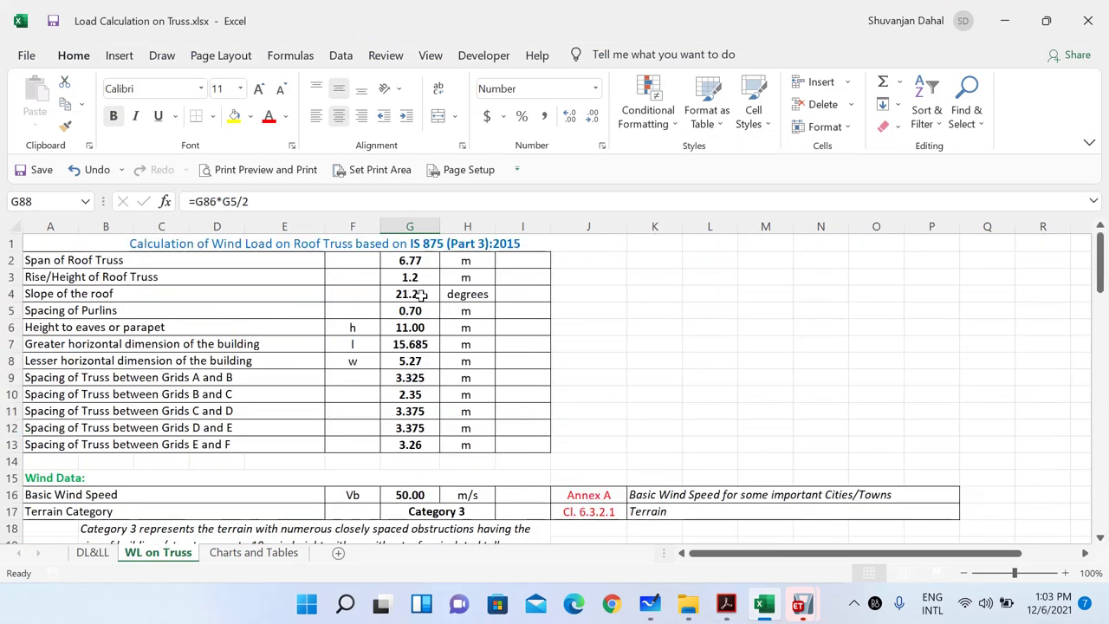
click(1007, 15)
Assign a local axis angle of 21.21 degrees to the selected purlins
drag(963, 206, 921, 208)
click(436, 56)
drag(409, 514, 446, 278)
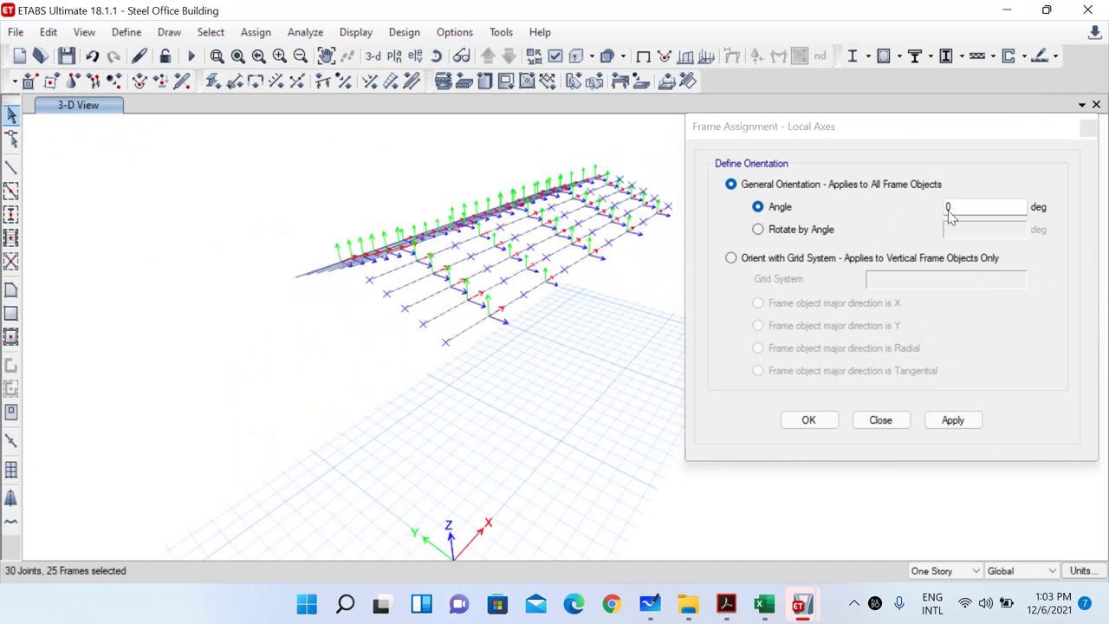
drag(958, 206, 936, 207)
text(21.21)
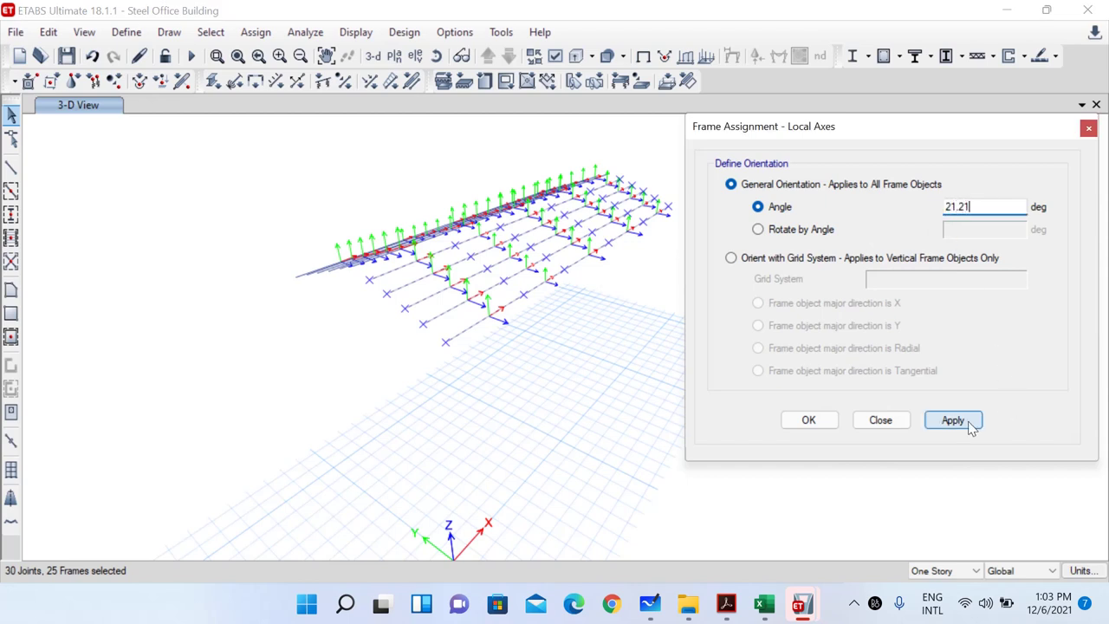
click(974, 423)
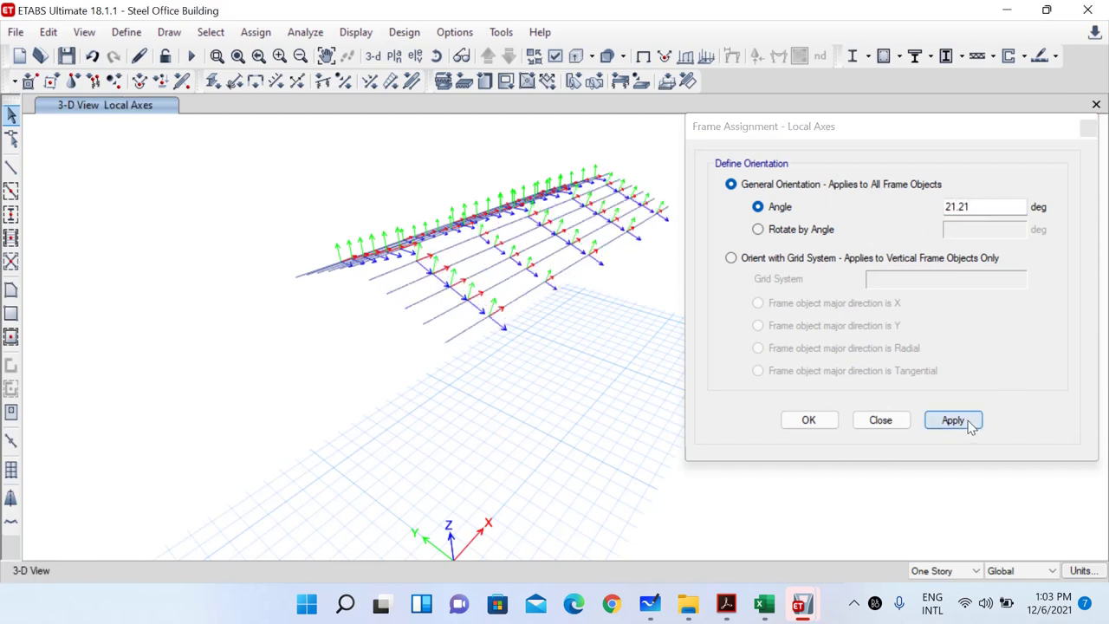
Select the five purlin lines on the opposite roof slope, excluding the ridge, and assign them a local axis angle of -21.21 degrees
scroll(436, 264, up, 3)
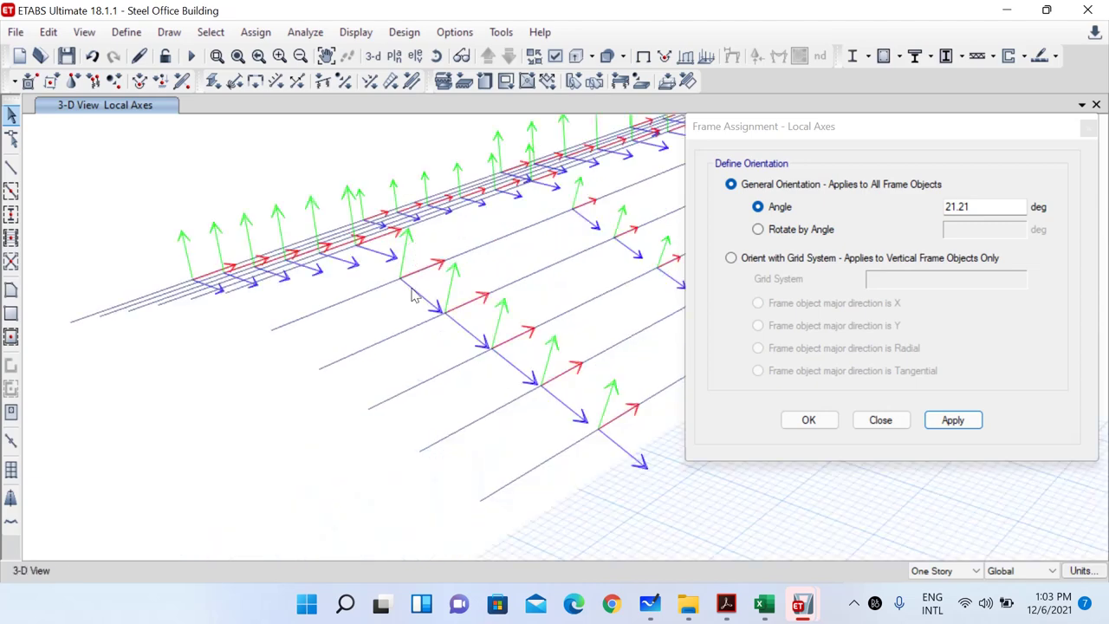
click(436, 55)
drag(391, 408, 354, 411)
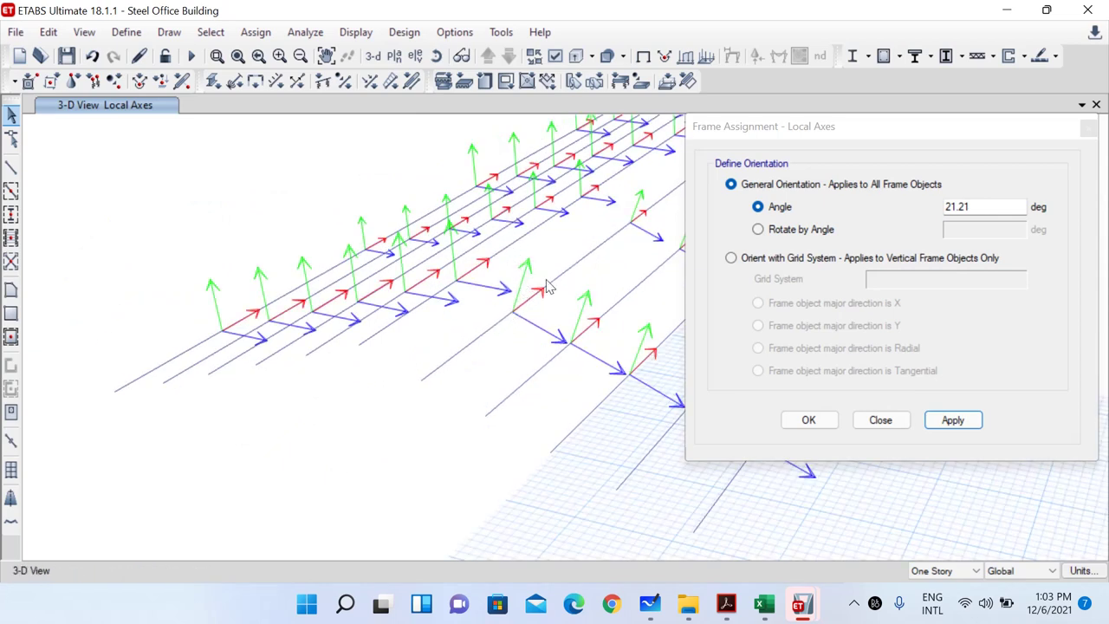
click(437, 56)
drag(523, 414, 312, 436)
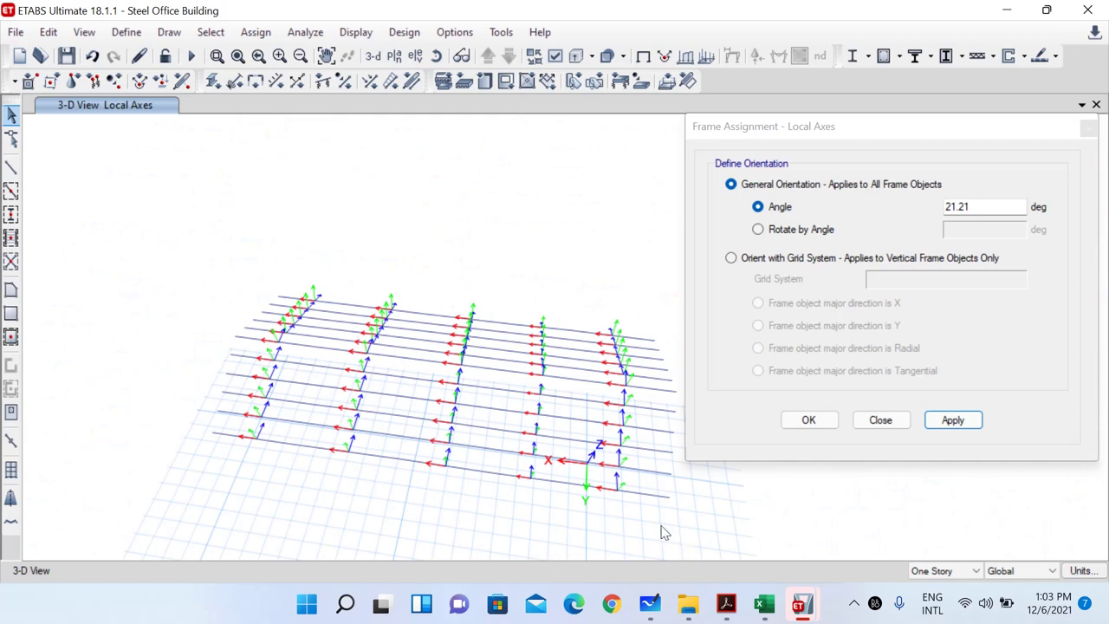
click(437, 55)
drag(602, 549, 619, 467)
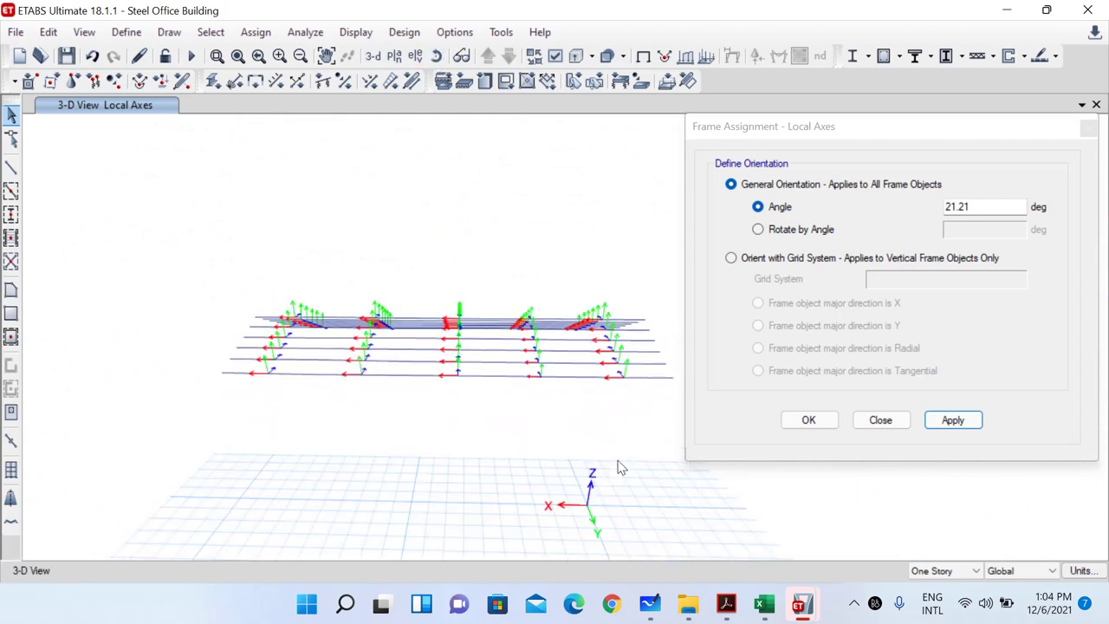
click(437, 55)
drag(445, 451, 449, 536)
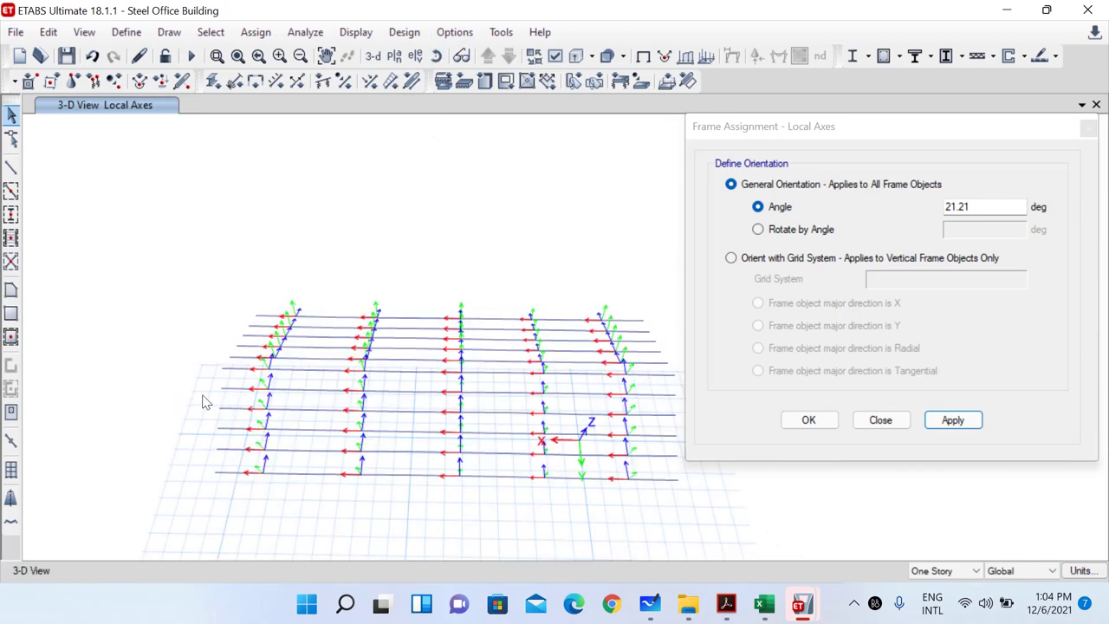
drag(205, 385, 700, 536)
click(948, 206)
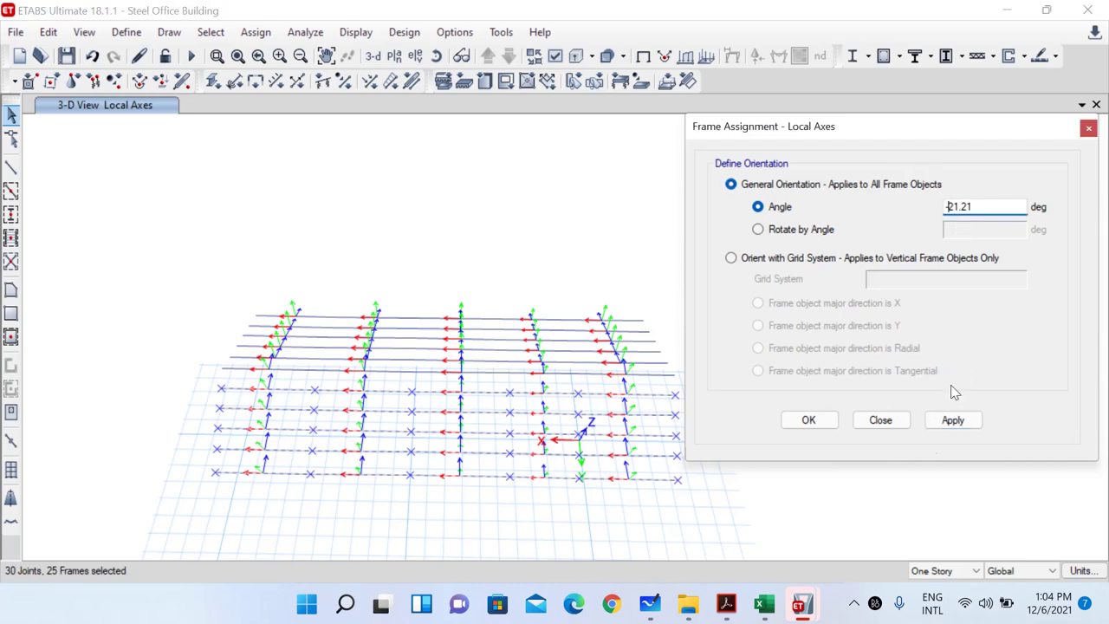
click(940, 426)
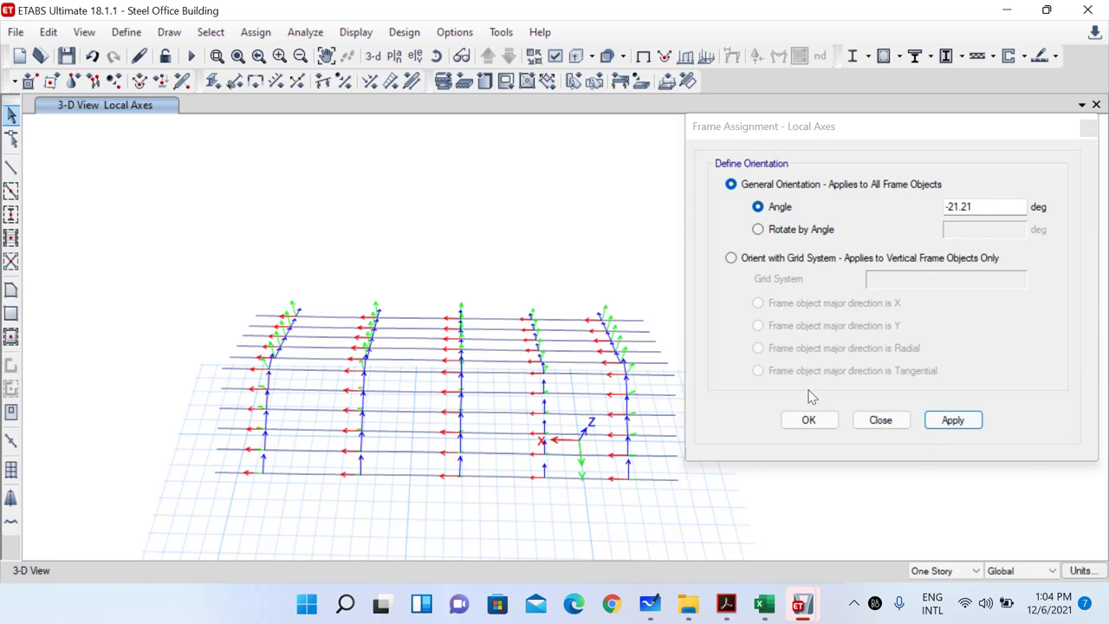
drag(547, 420, 568, 554)
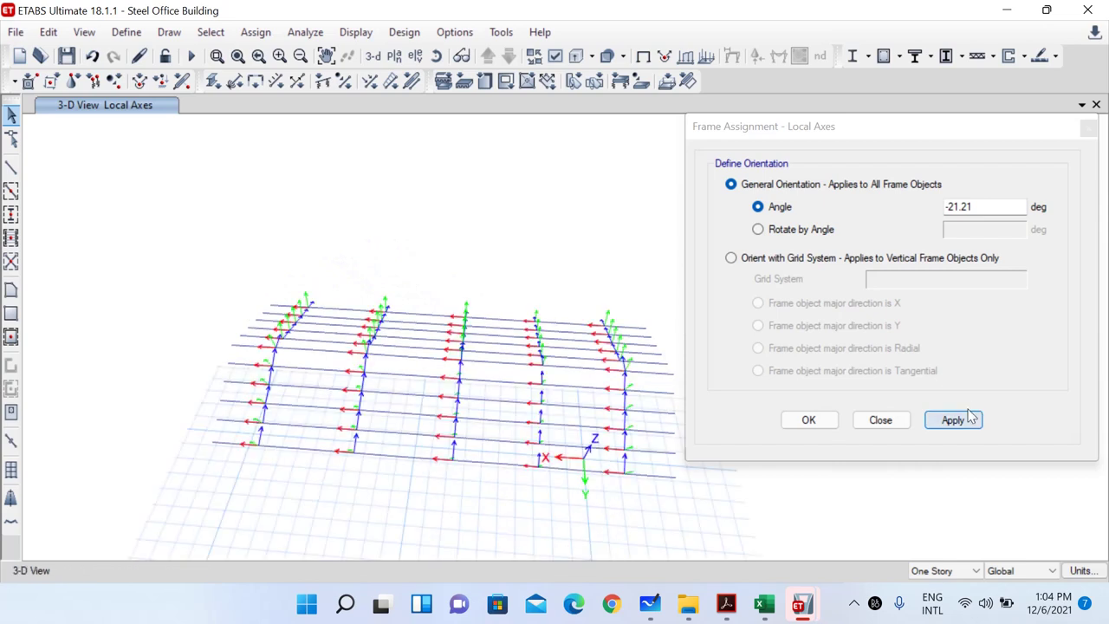
click(823, 424)
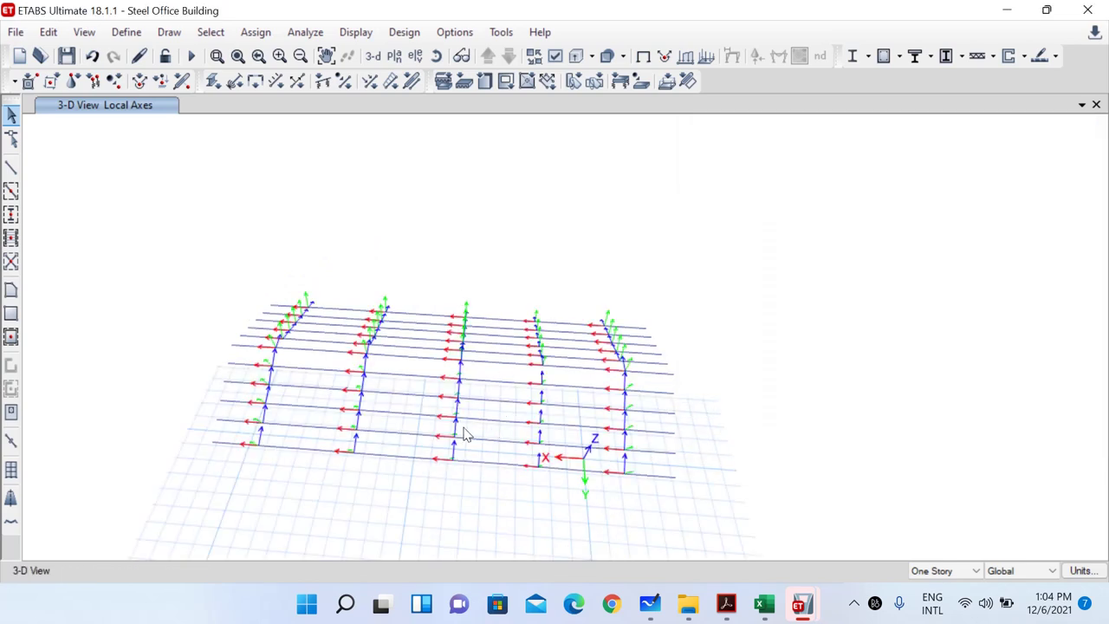
Select the nine intermediate purlin lines including the ridge, leaving out the end purlin at each eave
scroll(453, 425, up, 3)
scroll(438, 411, down, 3)
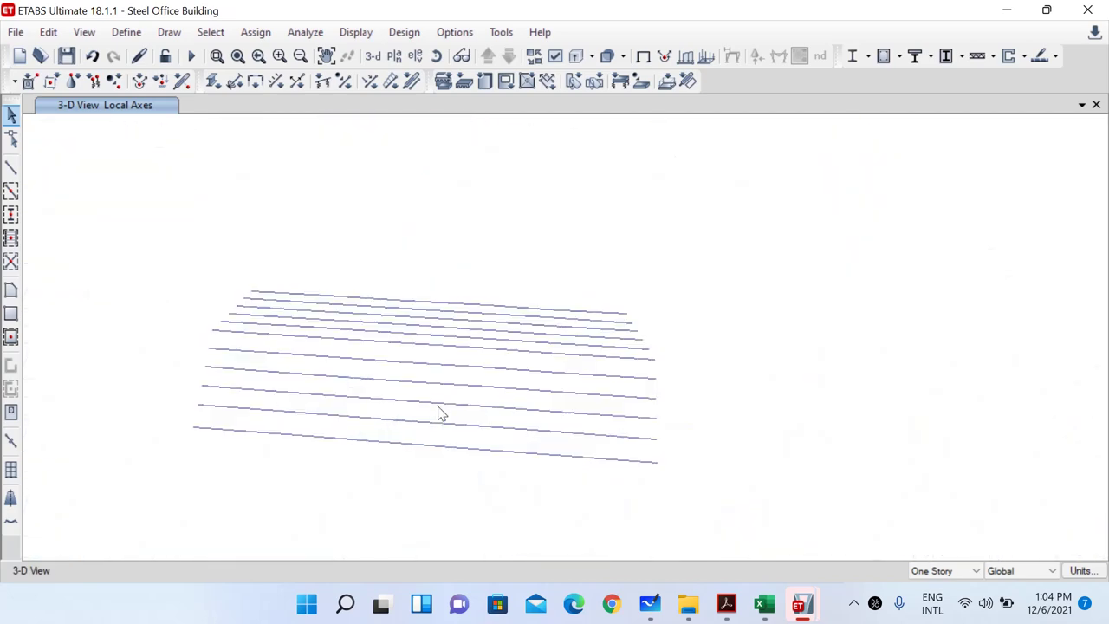
click(439, 60)
mouse_move(593, 496)
mouse_down()
mouse_move(599, 502)
mouse_move(572, 501)
mouse_up()
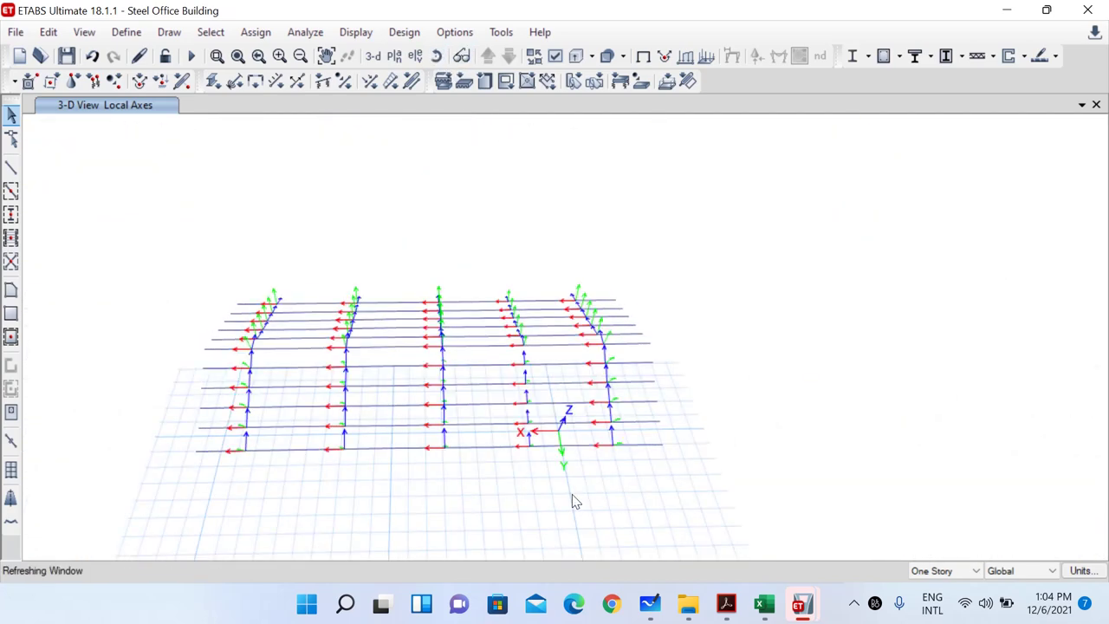
click(436, 57)
drag(442, 245, 443, 278)
drag(187, 323, 668, 493)
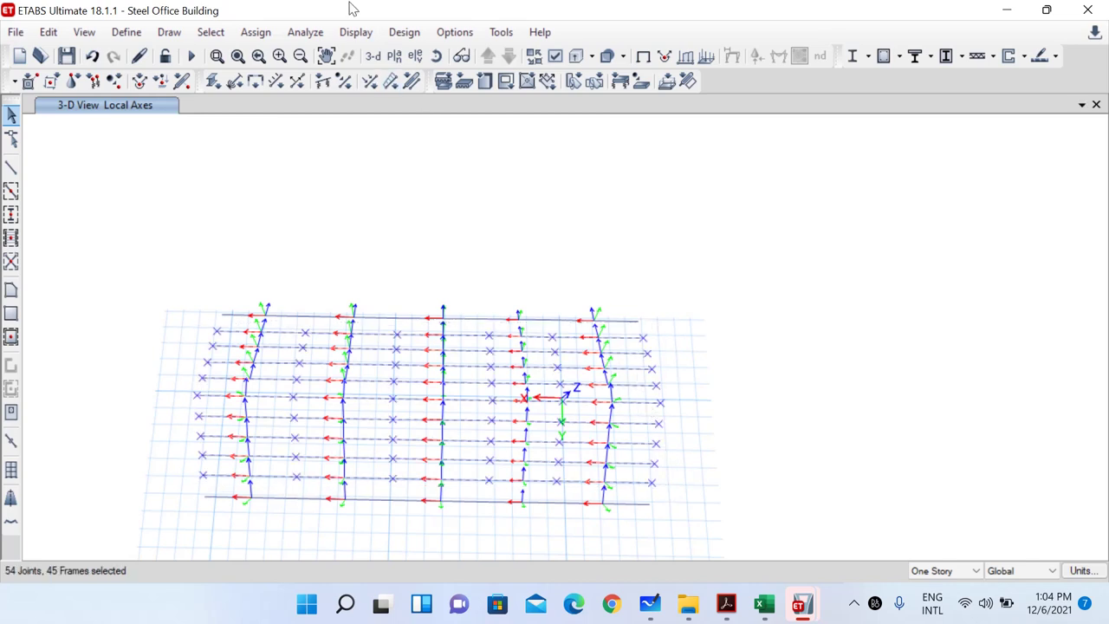
Open the distributed frame load assignment for the selected purlins with the Wind load pattern and forces in the Local-2 direction
click(256, 32)
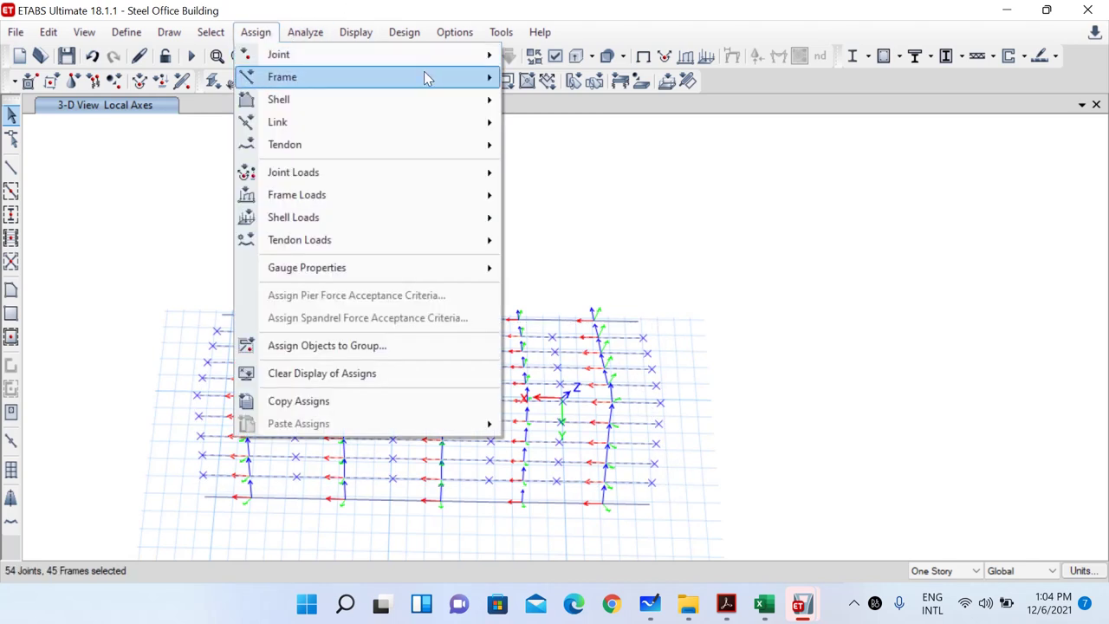
mouse_move(450, 80)
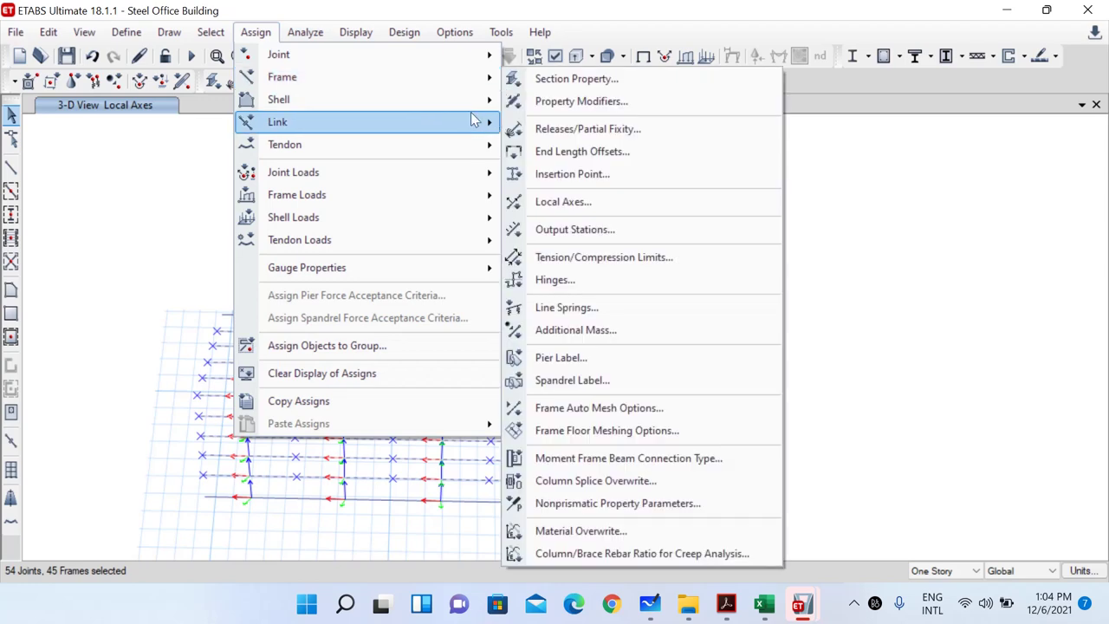
mouse_move(421, 201)
click(552, 217)
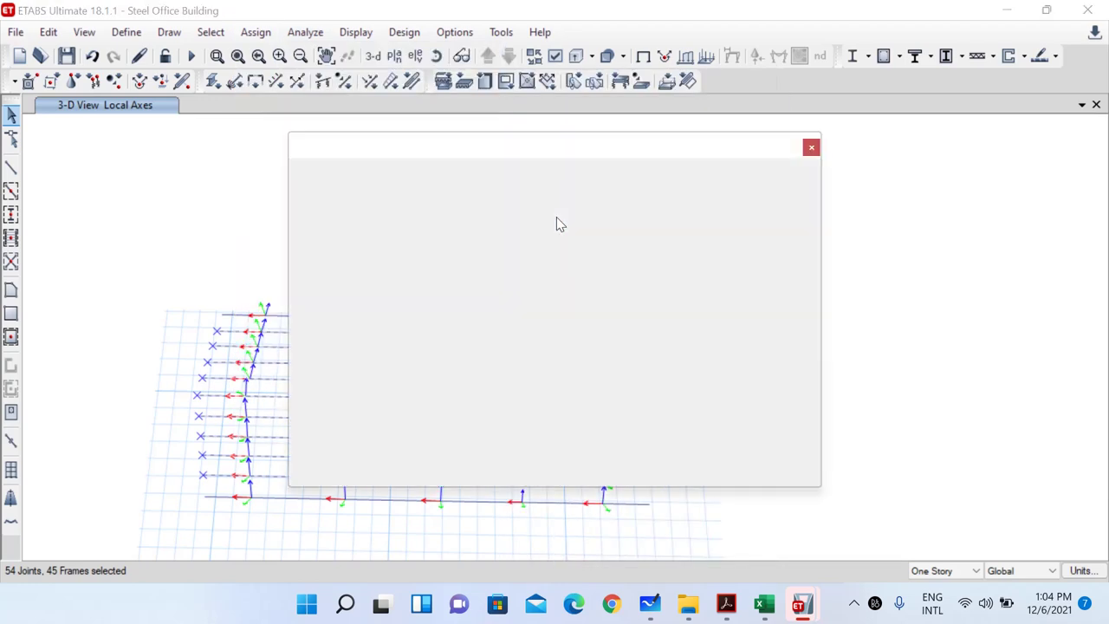
drag(584, 151, 837, 57)
click(834, 98)
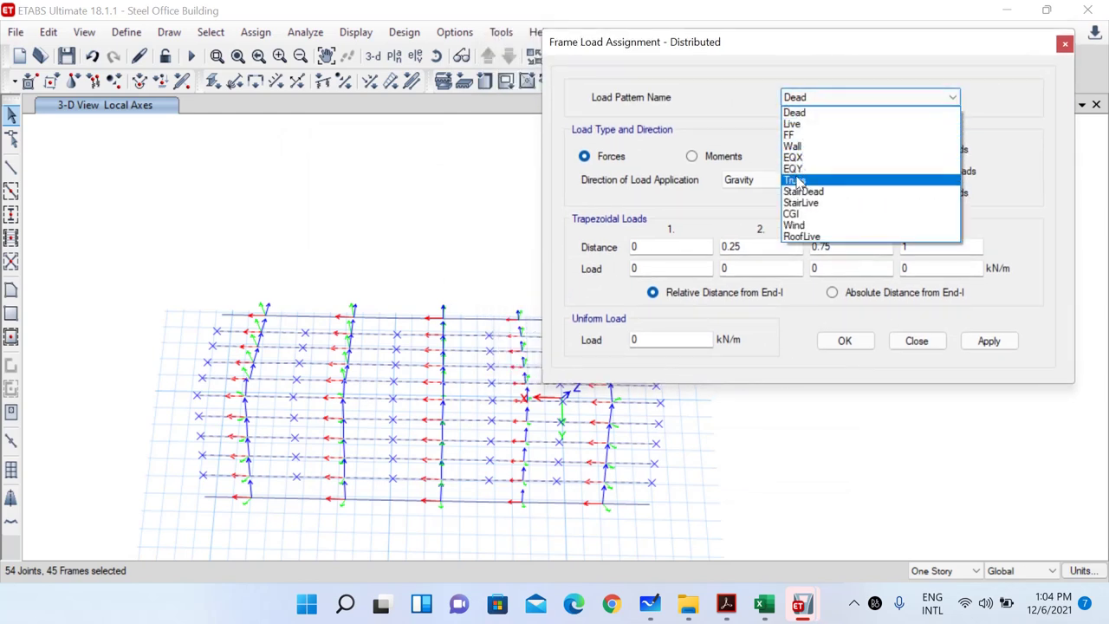
click(794, 225)
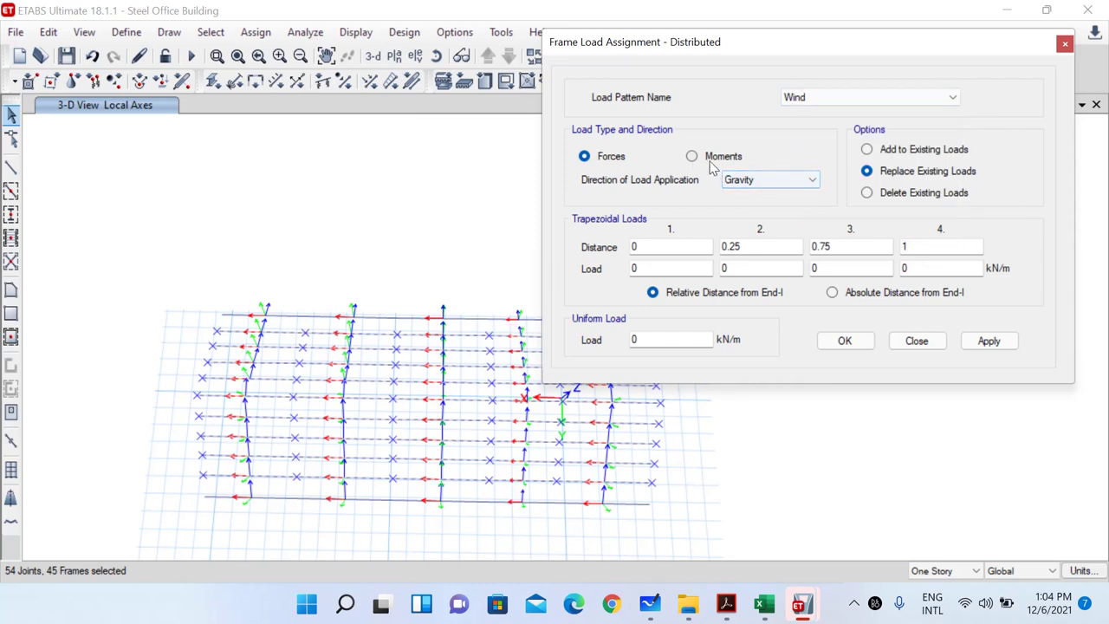
click(757, 181)
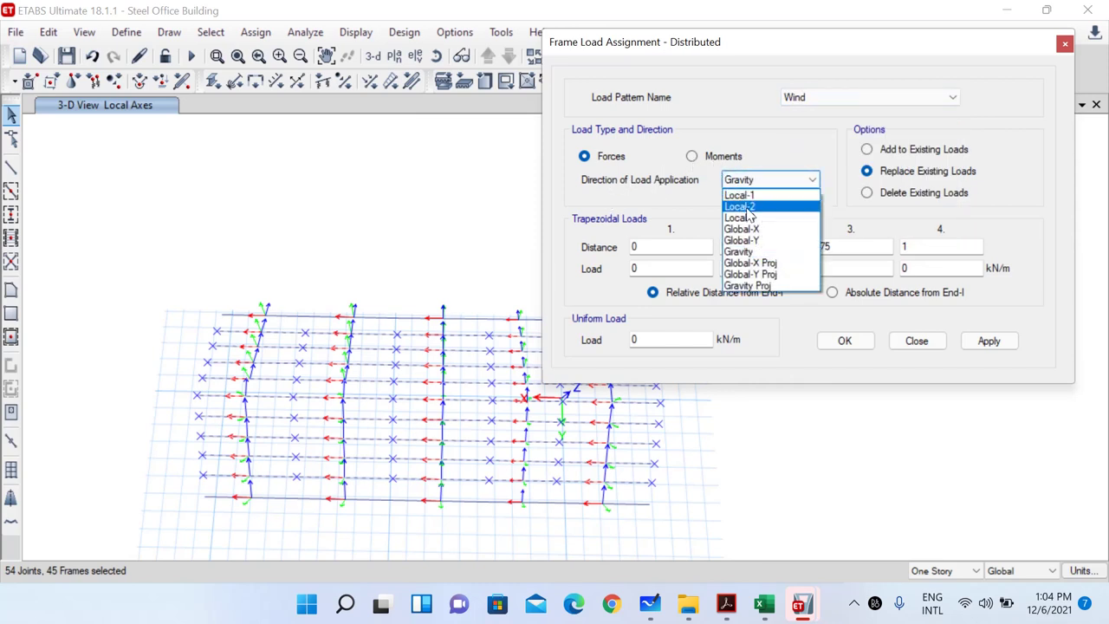
click(741, 206)
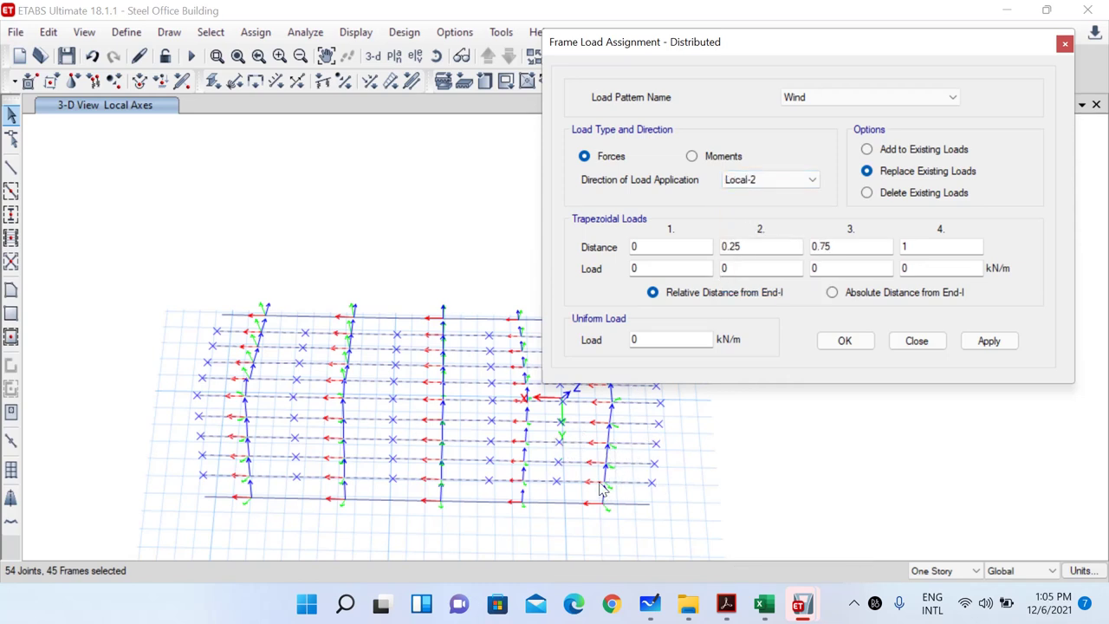
Look up the intermediate purlin uplift force in the Excel workbook and apply it in ETABS as a uniform load of 0.93 kN/m
click(764, 604)
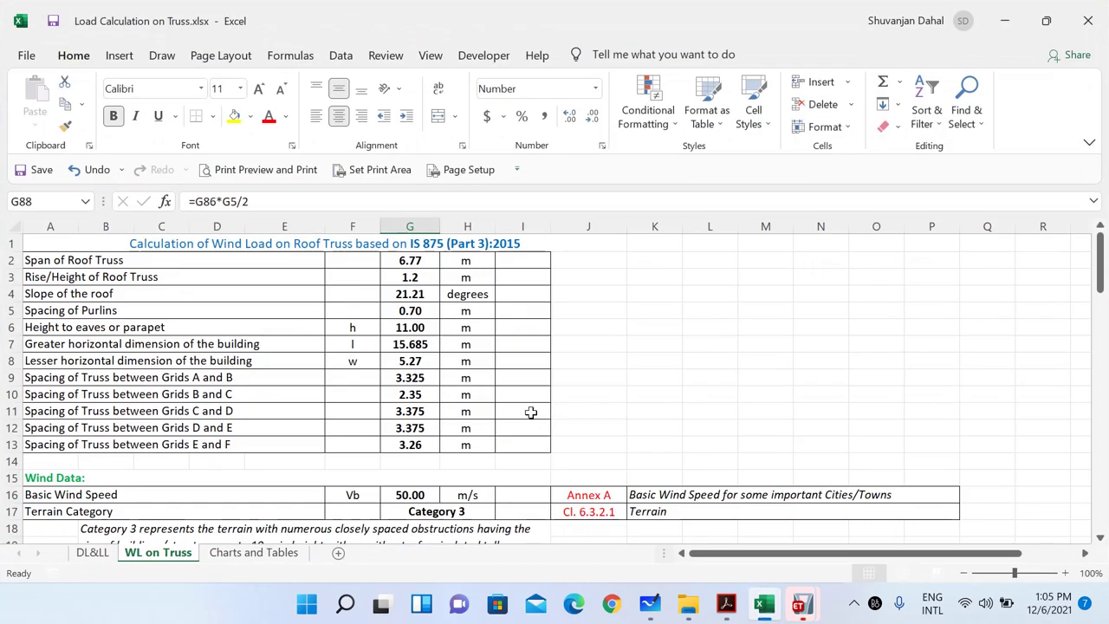
scroll(520, 407, down, 11)
scroll(423, 467, down, 13)
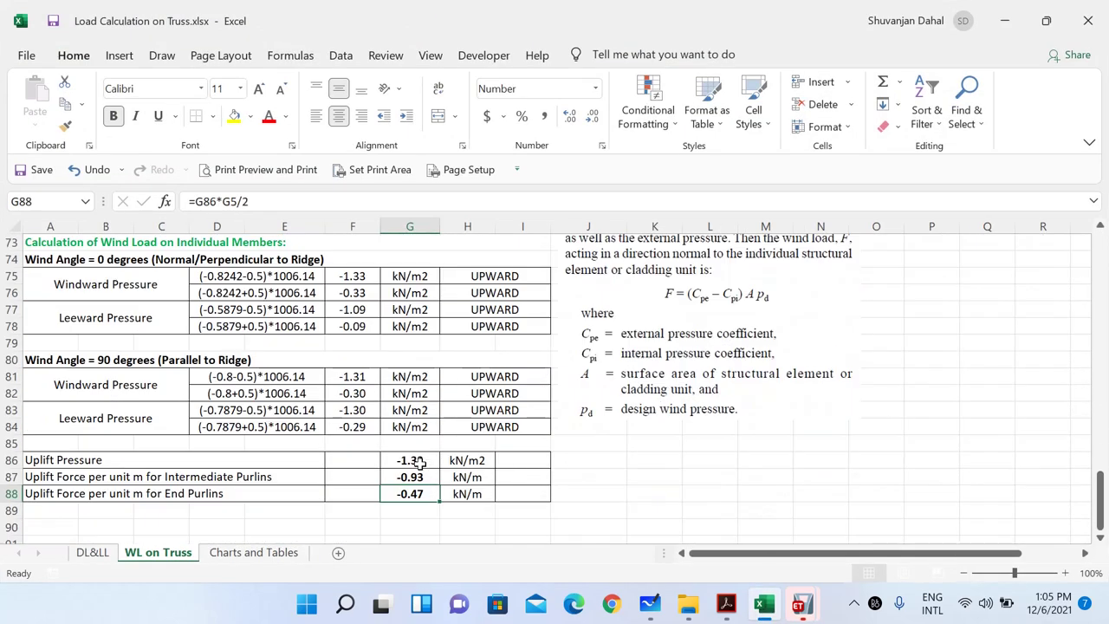
click(1007, 10)
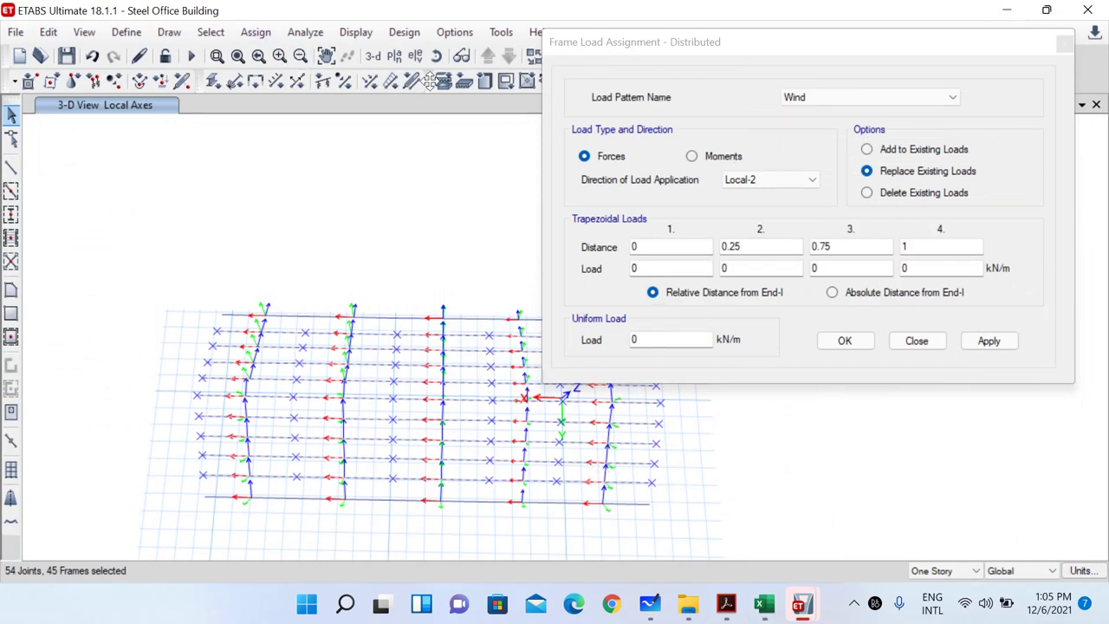
drag(415, 477, 442, 466)
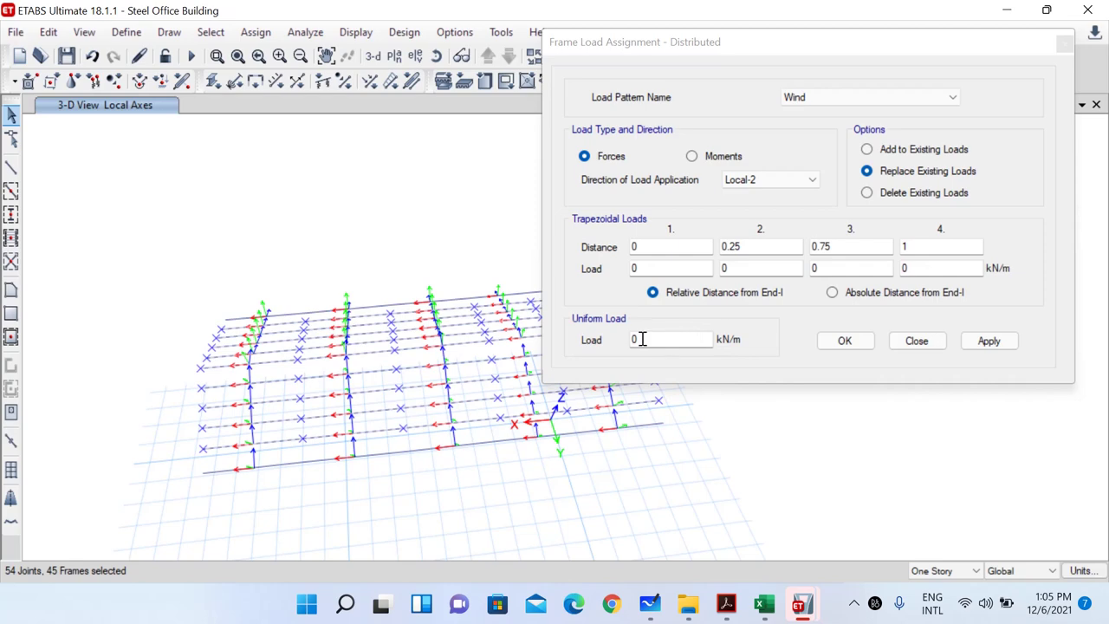
click(642, 339)
click(763, 604)
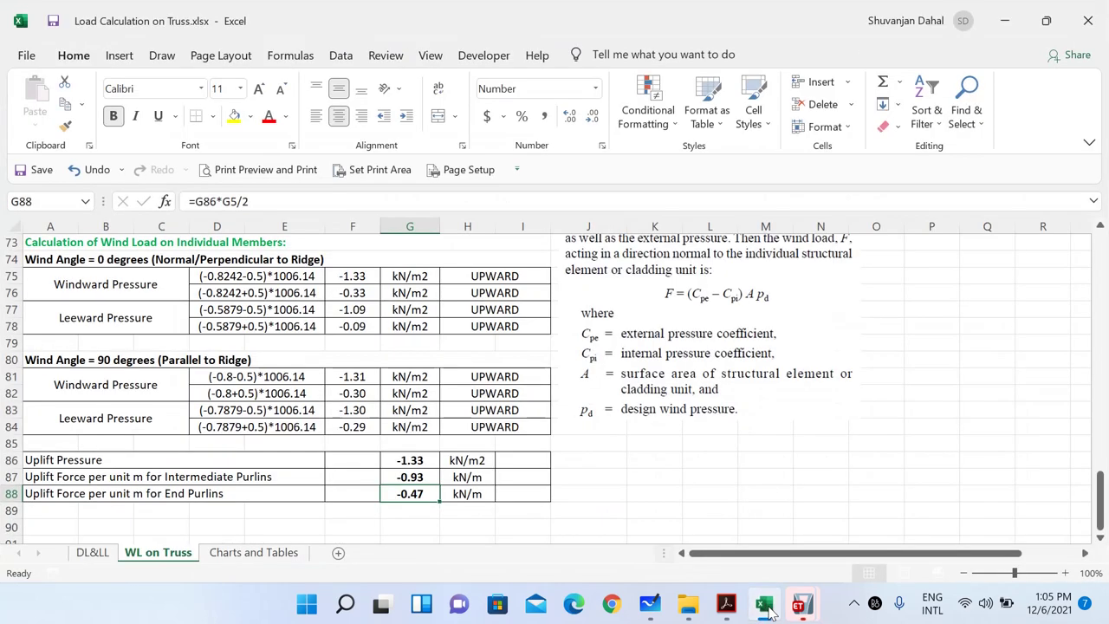
click(768, 609)
click(666, 338)
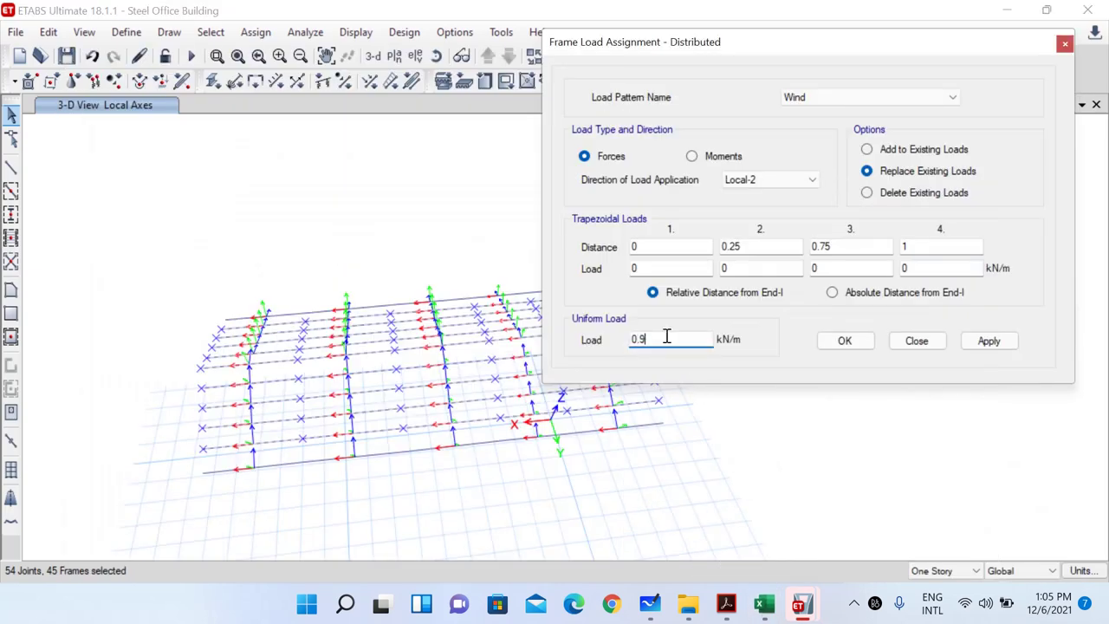
text(0.93)
click(993, 344)
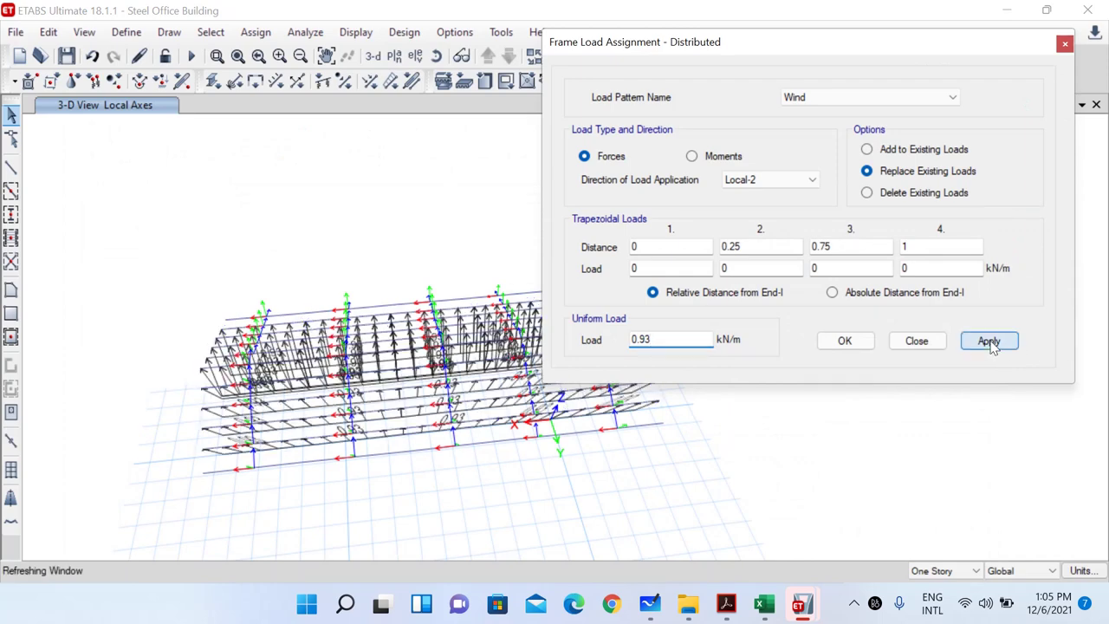
Inspect the applied wind loads, clear the display of assigns and select the two end purlin lines at the eaves
click(436, 56)
drag(421, 396, 459, 432)
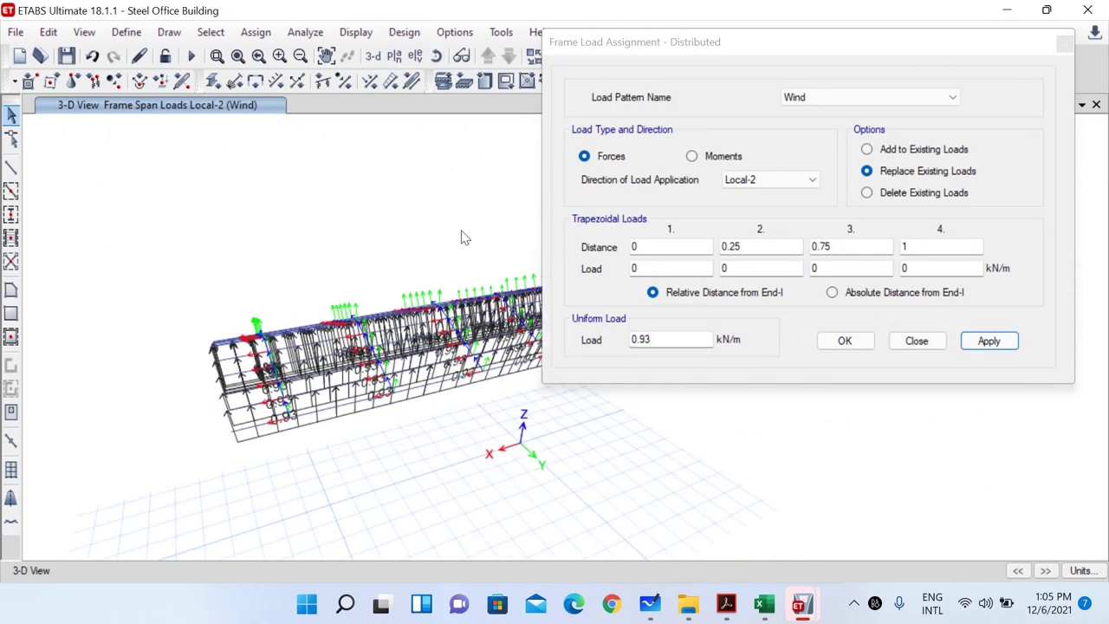
click(436, 56)
drag(574, 488, 503, 426)
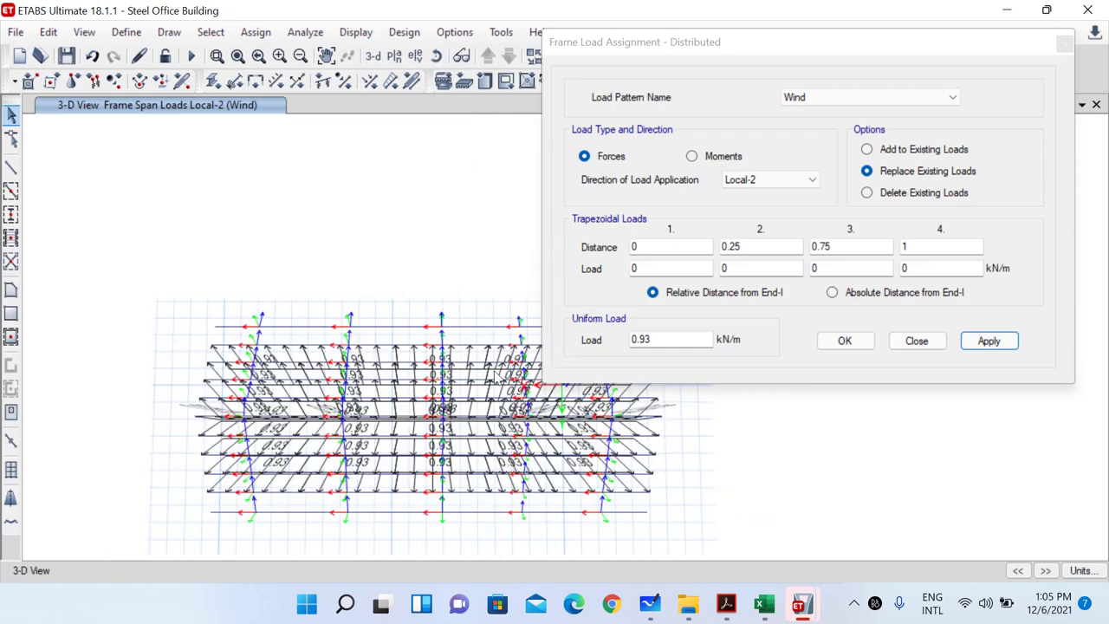
click(263, 35)
click(294, 372)
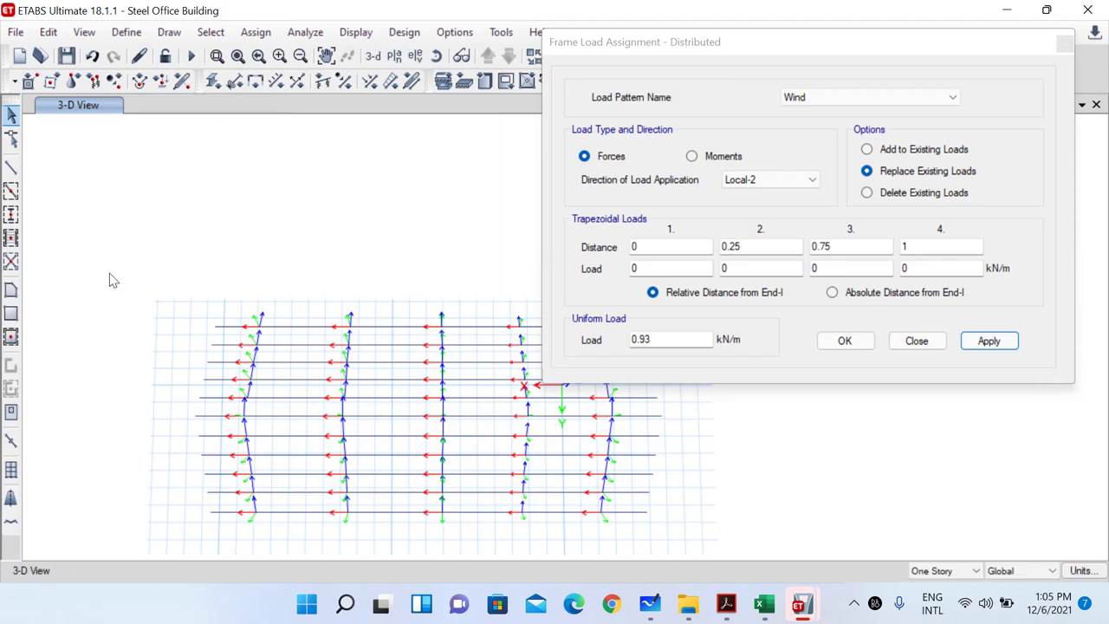
drag(744, 43, 849, 44)
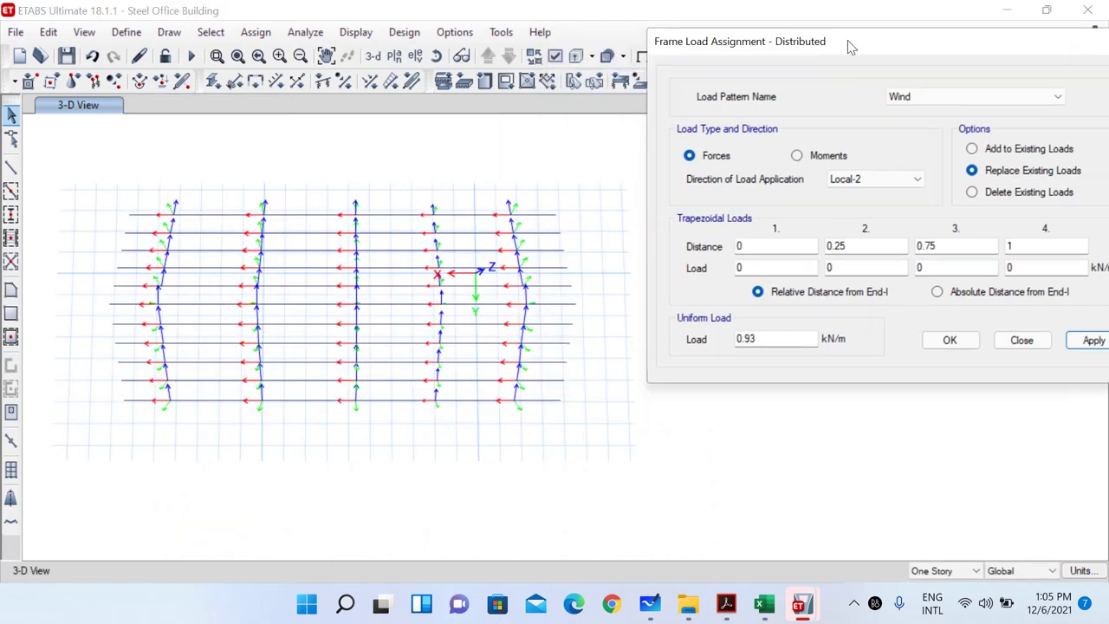
drag(108, 194, 572, 231)
drag(119, 395, 590, 454)
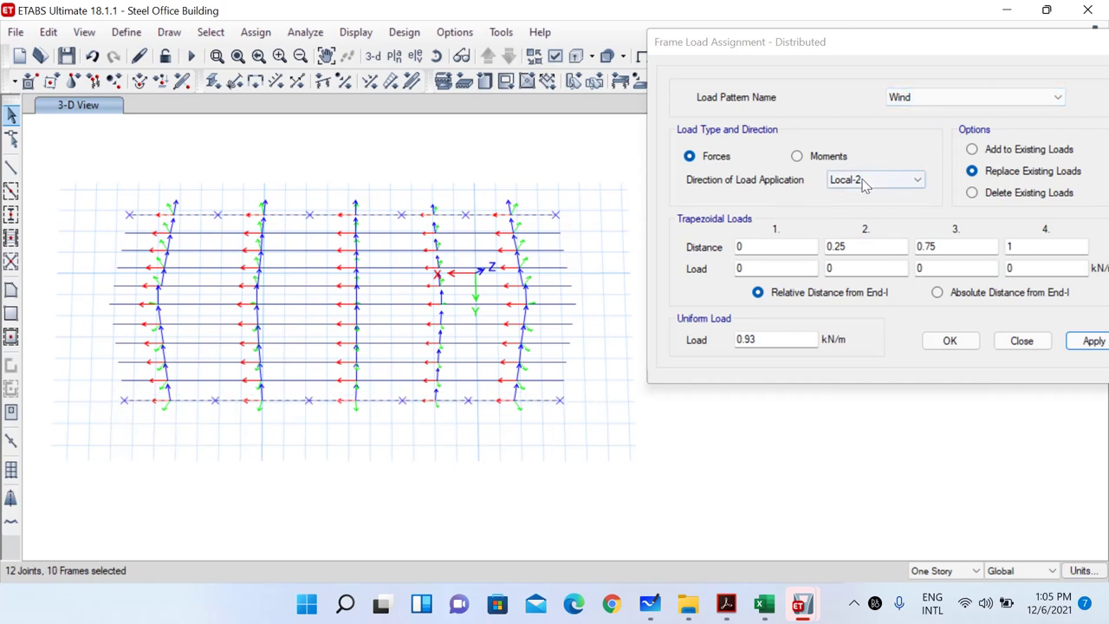
Check the end purlin uplift in Excel, assign a uniform Wind load of 0.47 kN/m in Local-2 to the end purlins and save the model
click(764, 608)
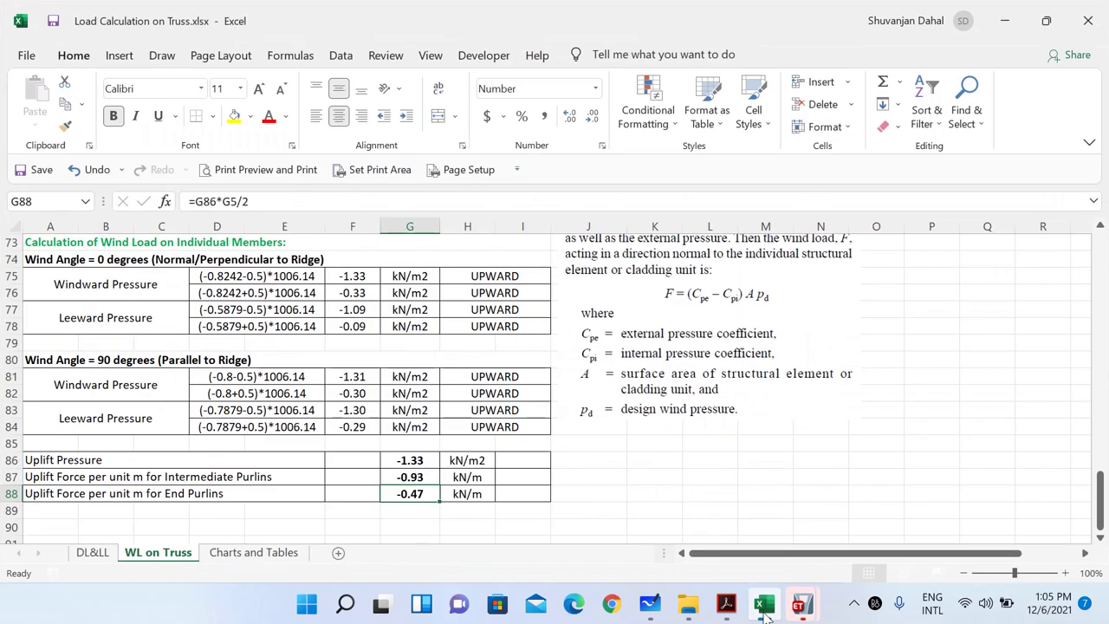
click(764, 611)
click(779, 341)
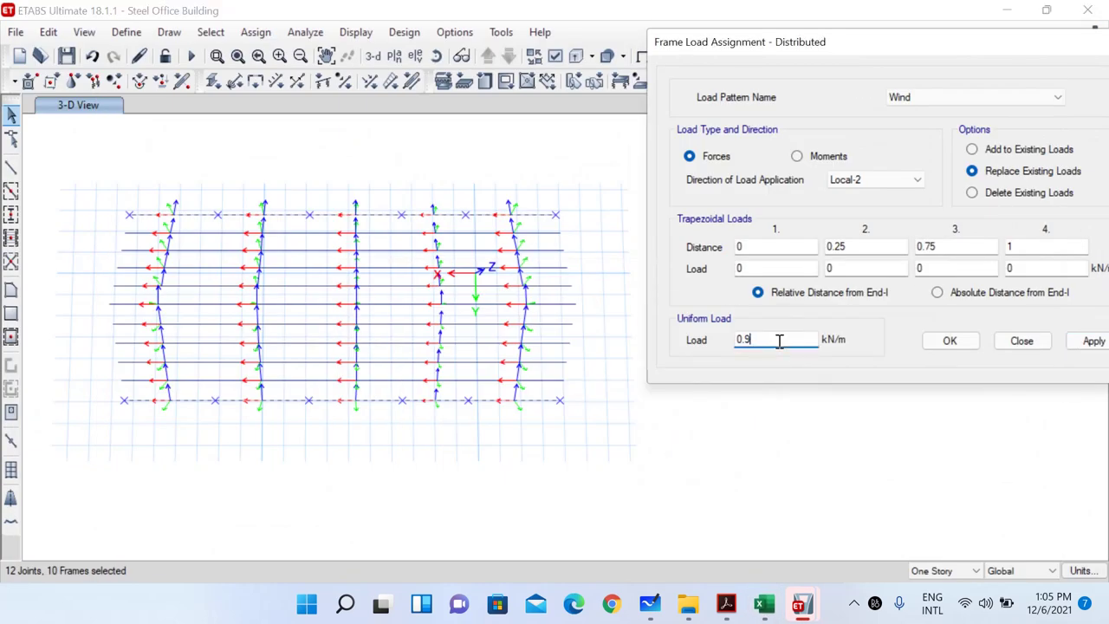
click(1092, 341)
click(943, 344)
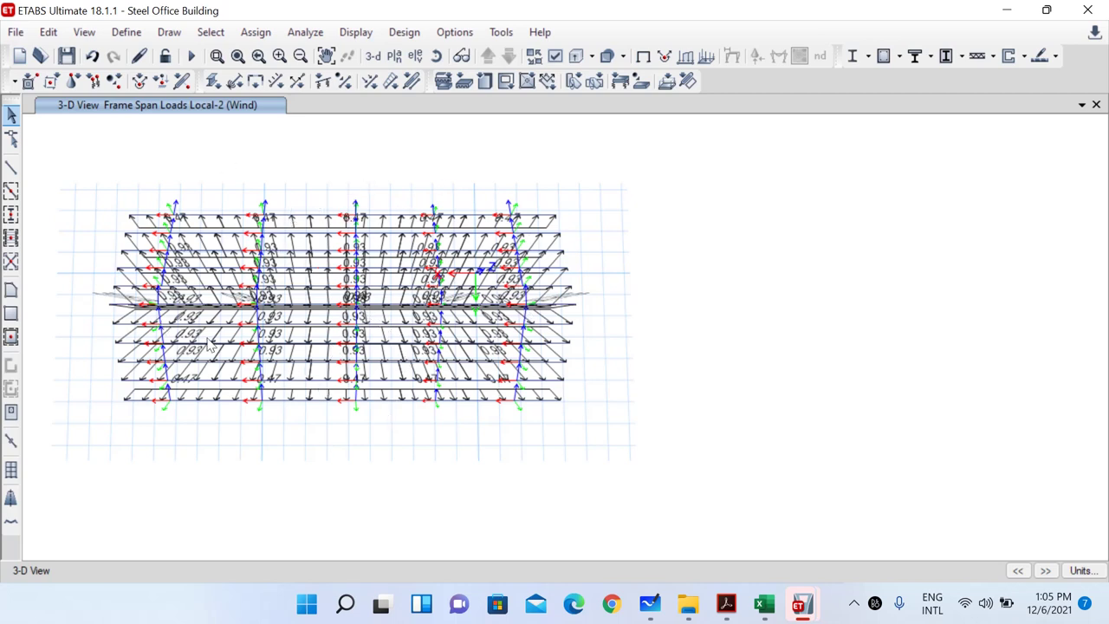
click(71, 61)
click(857, 606)
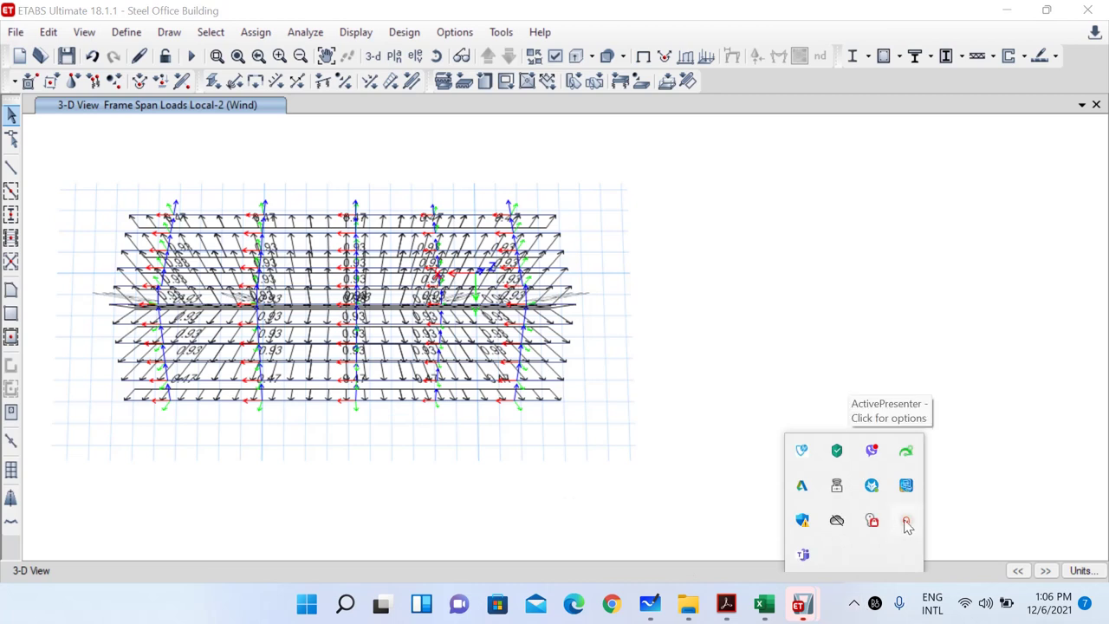